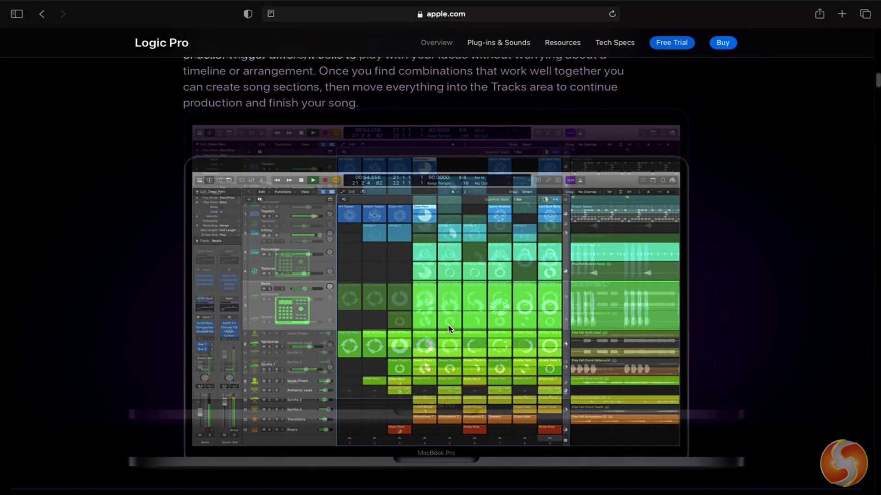
{"action": "scroll", "coordinate": [448, 330], "scroll_direction": "down", "scroll_amount": 5}
{"action": "scroll", "coordinate": [448, 330], "scroll_direction": "down", "scroll_amount": 2}
{"action": "scroll", "coordinate": [230, 346], "scroll_direction": "down", "scroll_amount": 3}
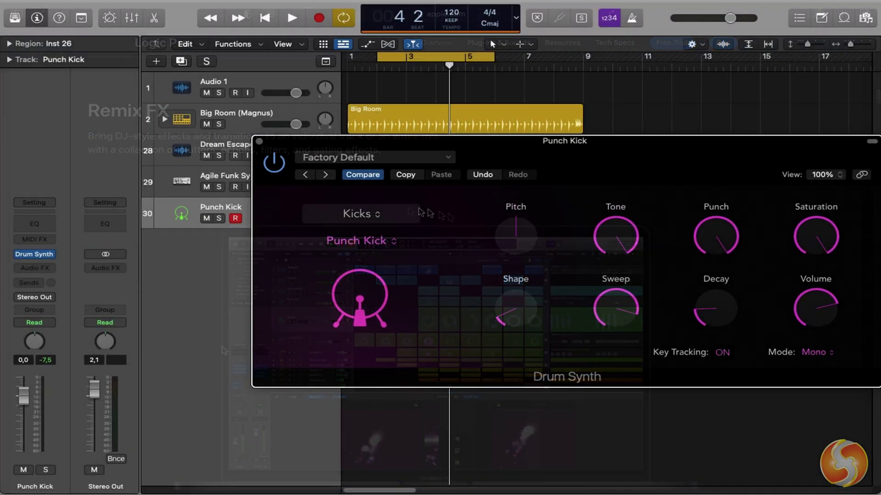
- Browse the Logic Pro overview page in Safari and launch Logic Pro from the Dock
{"action": "left_click", "coordinate": [364, 215]}
{"action": "left_click", "coordinate": [377, 232]}
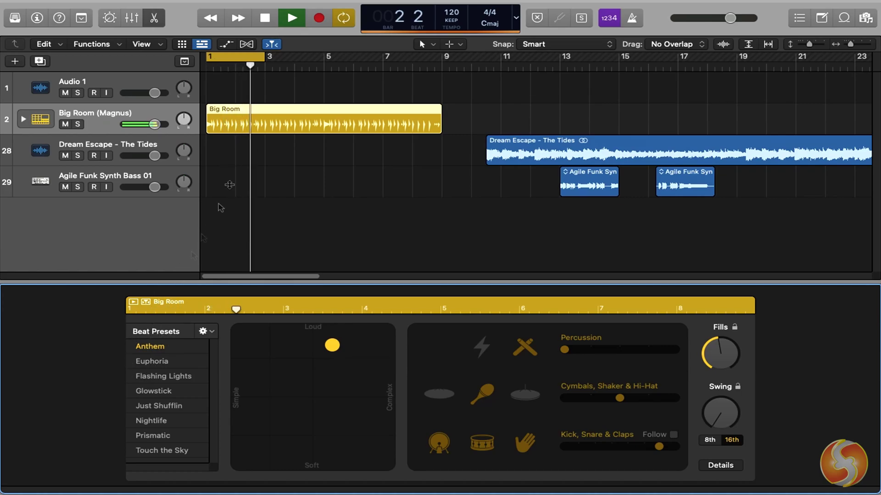
{"action": "key", "text": "space"}
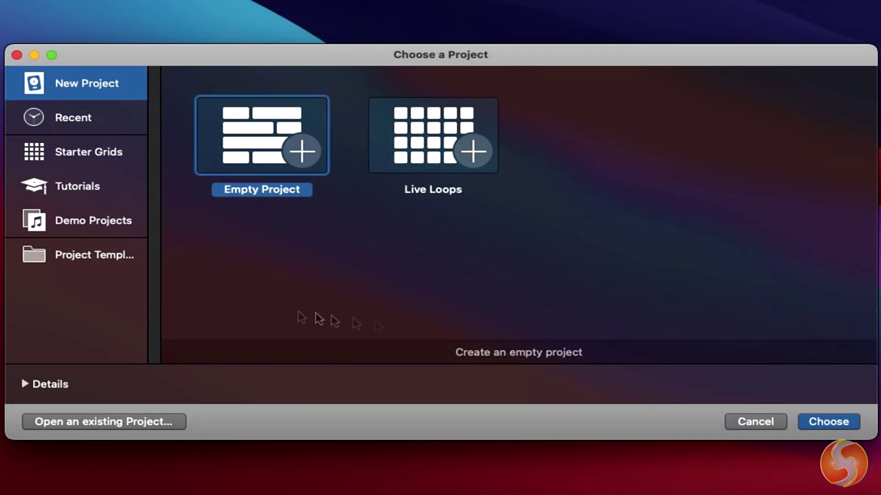
- Survey Recent, Tutorials and Demo Projects, then choose Empty Project under New Project
{"action": "left_click", "coordinate": [76, 119]}
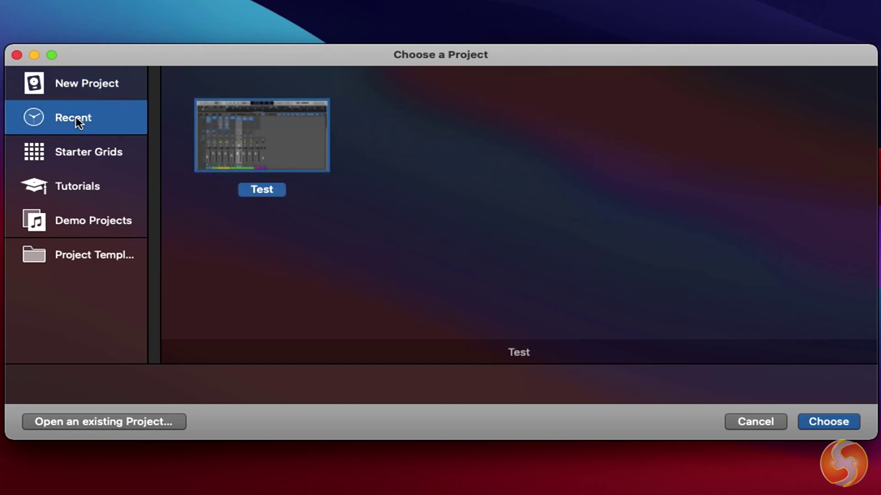
{"action": "left_click", "coordinate": [97, 190]}
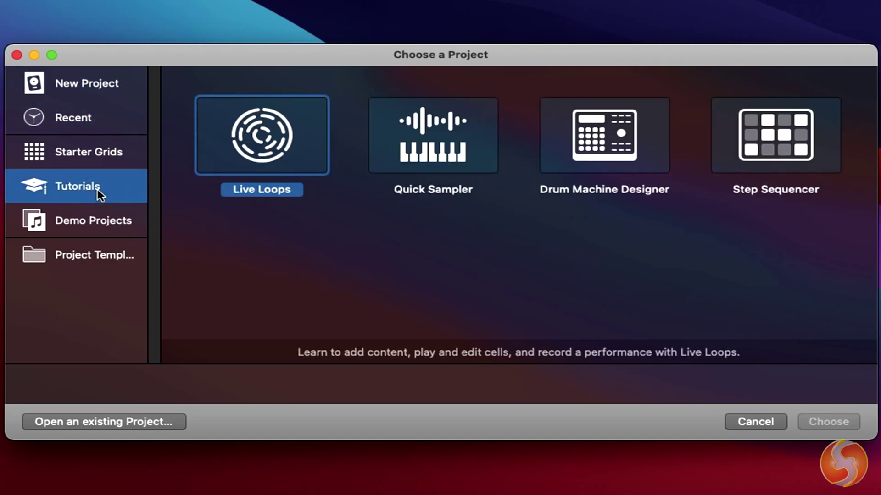
{"action": "left_click", "coordinate": [99, 221]}
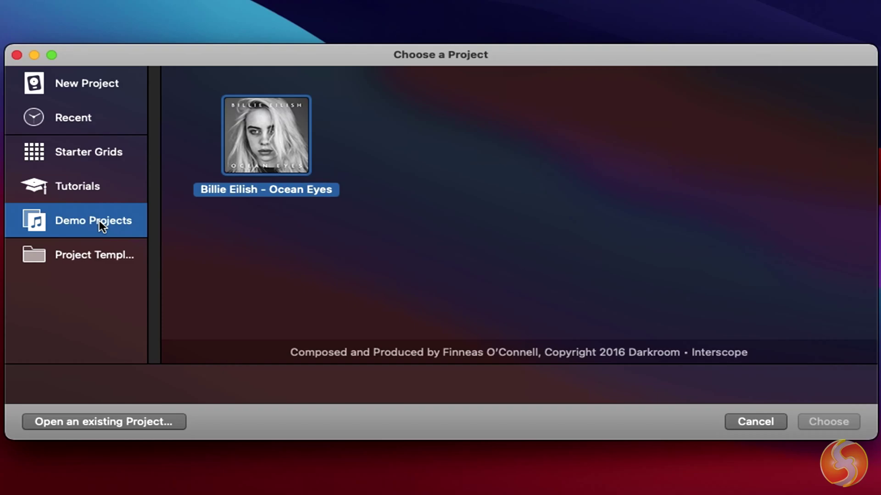
{"action": "left_click", "coordinate": [83, 86]}
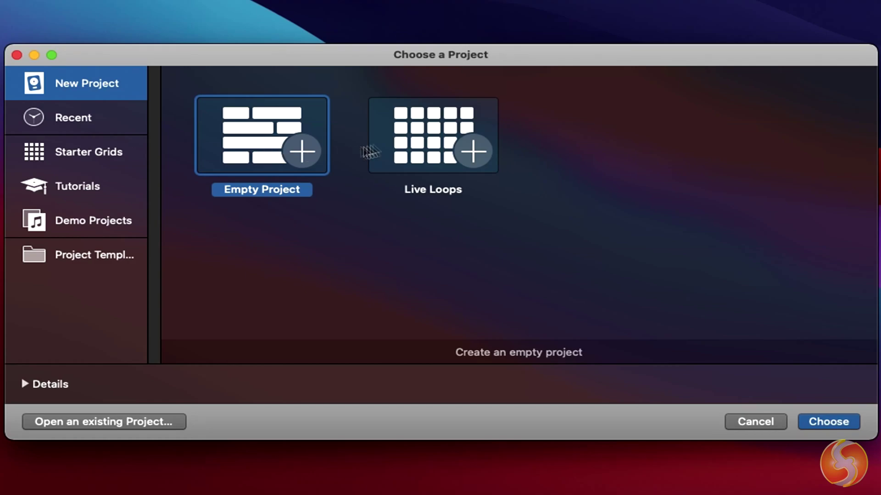
{"action": "left_click", "coordinate": [414, 146]}
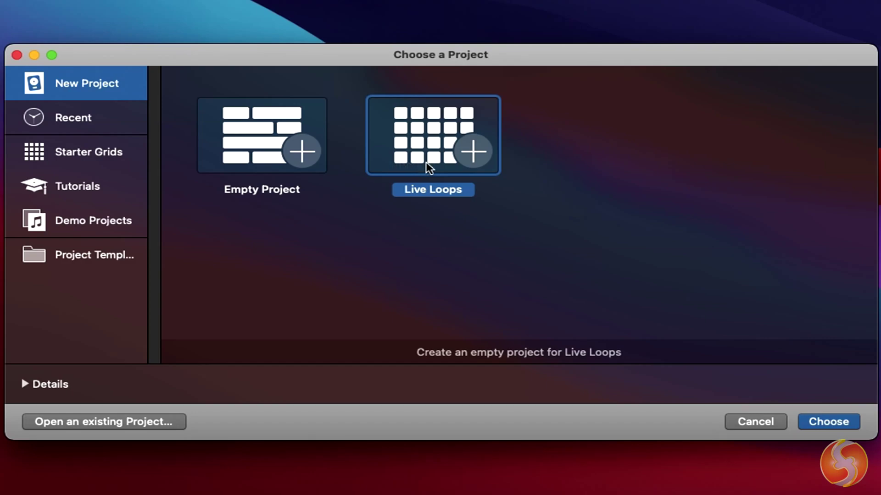
{"action": "left_click", "coordinate": [274, 144]}
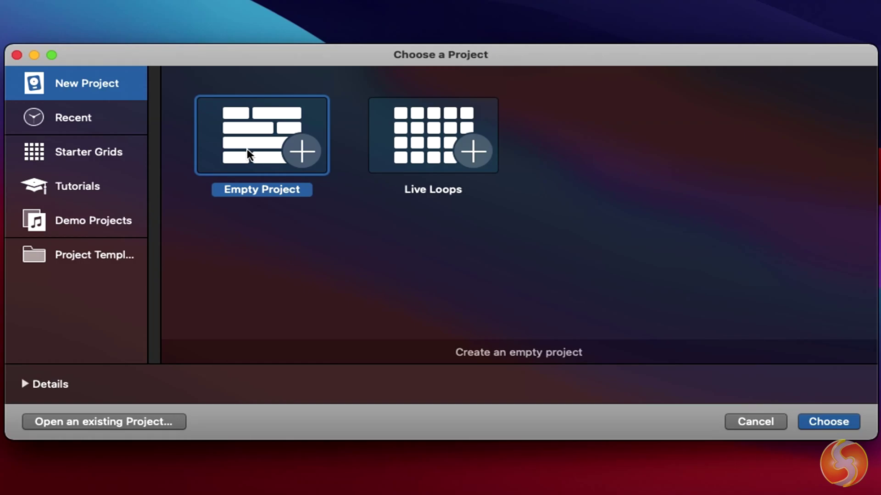
- Browse the Project Templates, looking at the Electronic and Songwriter templates
{"action": "left_click", "coordinate": [83, 260]}
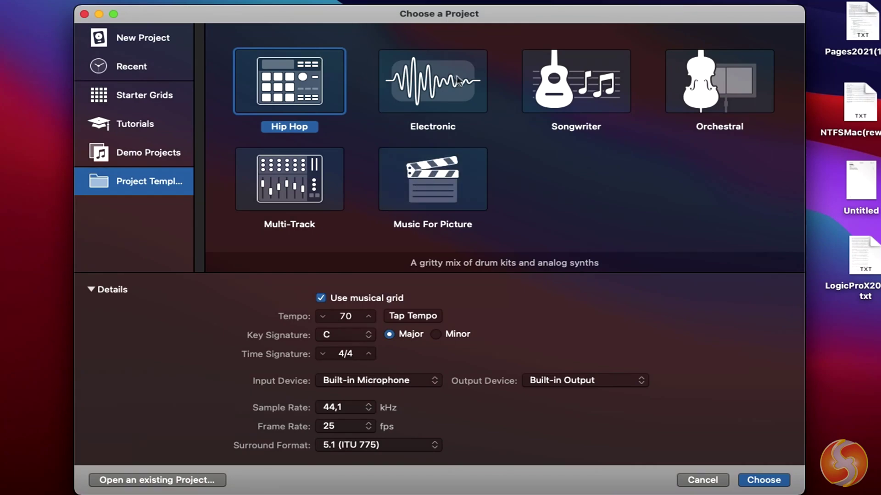
{"action": "left_click", "coordinate": [452, 78]}
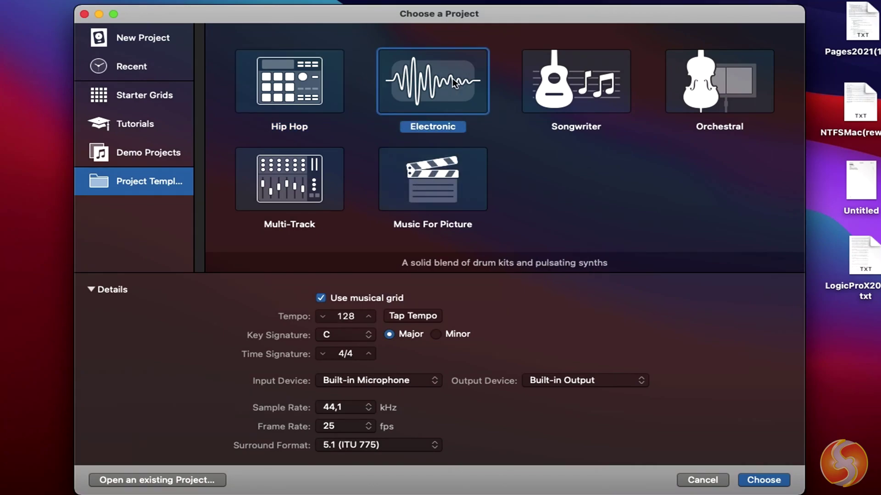
{"action": "left_click", "coordinate": [567, 82]}
{"action": "mouse_move", "coordinate": [719, 82]}
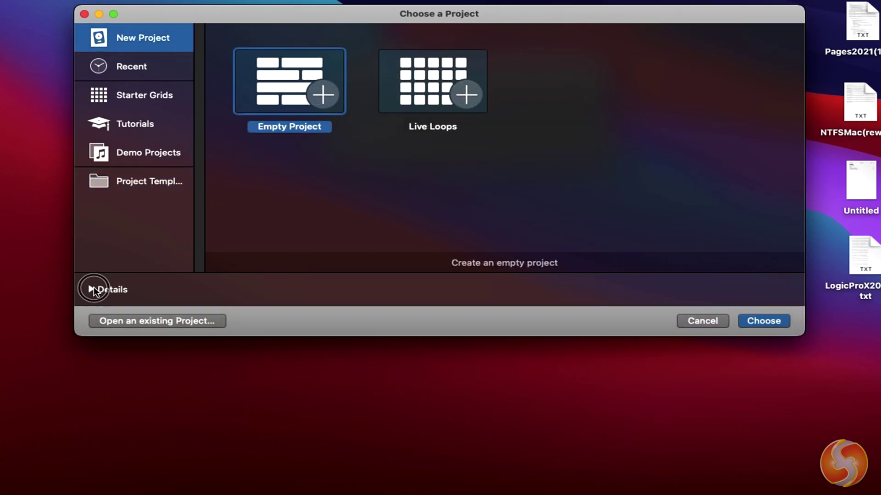
- Review time signature, Built-in Microphone input, Built-in Output and sample rate unchanged, then create the empty project
{"action": "left_click", "coordinate": [91, 290]}
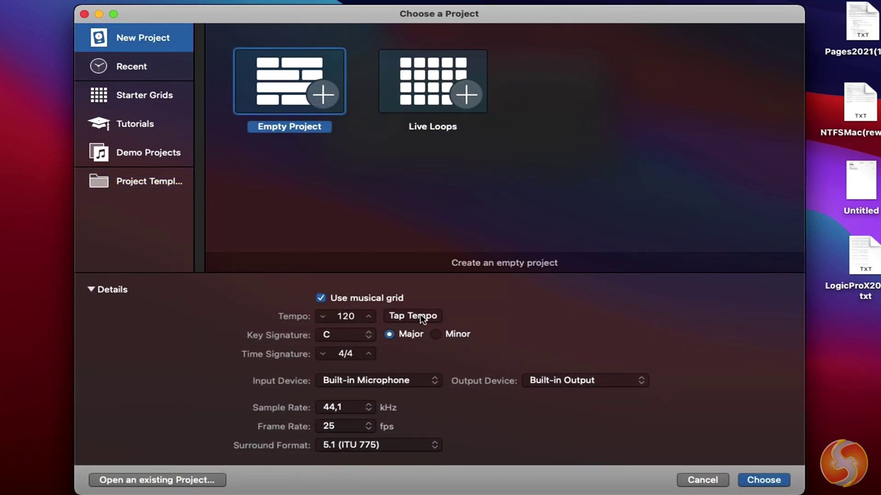
{"action": "left_click", "coordinate": [368, 354]}
{"action": "left_click", "coordinate": [436, 383]}
{"action": "left_click", "coordinate": [400, 384]}
{"action": "left_click", "coordinate": [591, 382]}
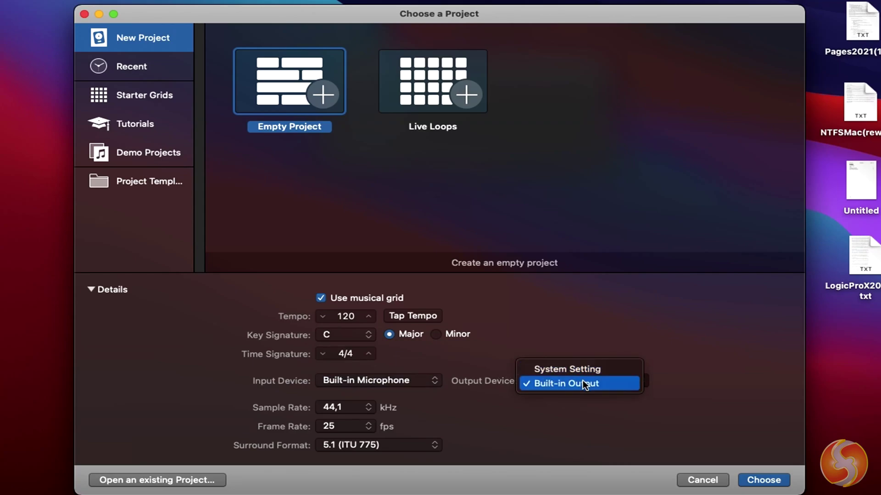
{"action": "left_click", "coordinate": [582, 386]}
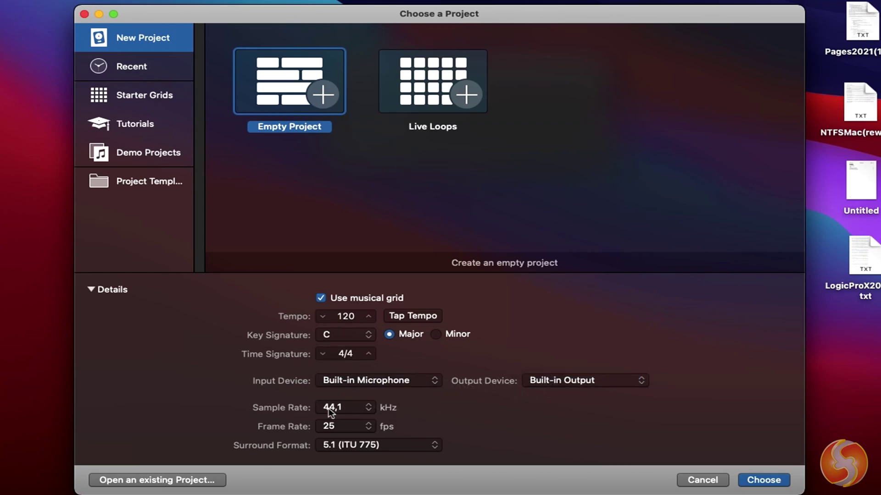
{"action": "left_click", "coordinate": [367, 412]}
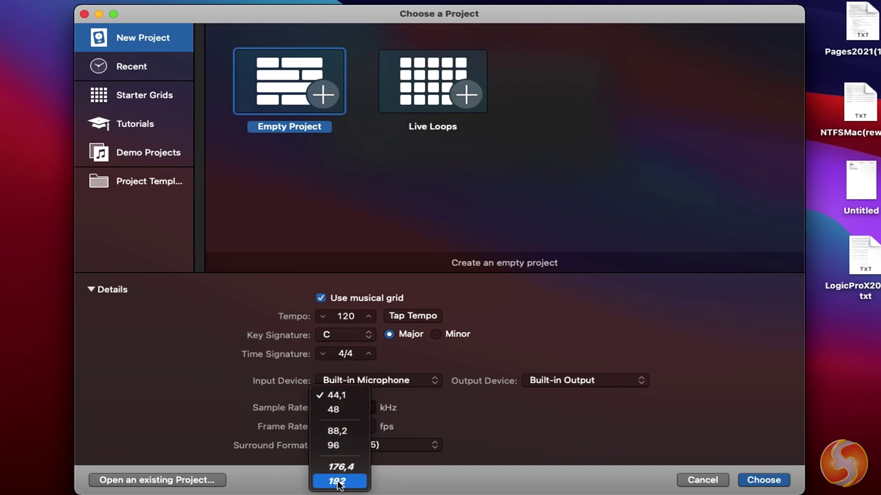
{"action": "left_click", "coordinate": [437, 420]}
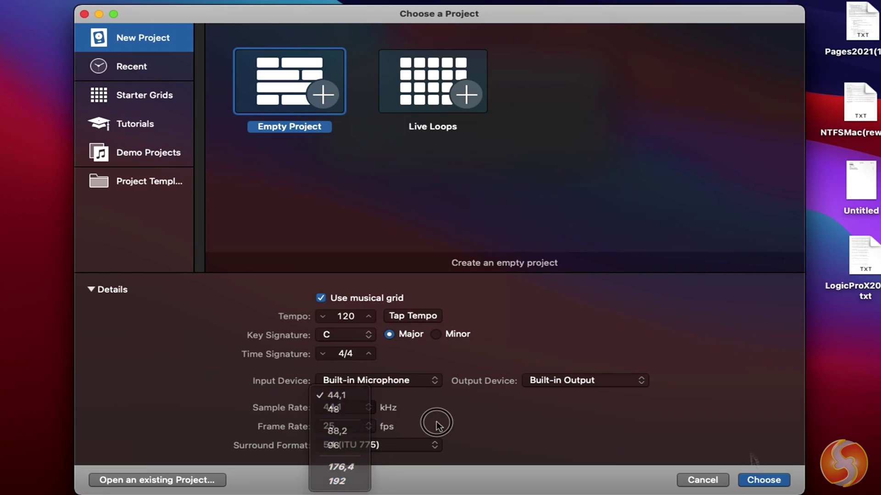
{"action": "left_click", "coordinate": [763, 480]}
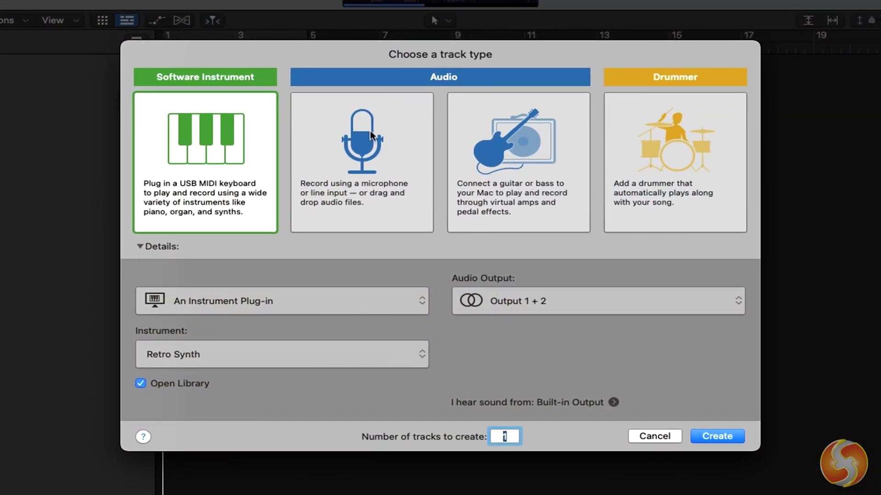
- Compare the guitar, drummer and software instrument track types and settle on a microphone audio track
{"action": "left_click", "coordinate": [384, 143]}
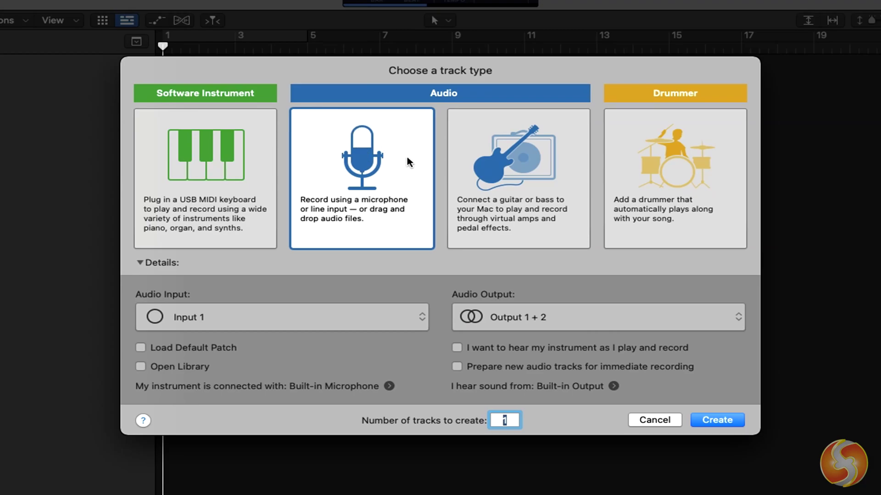
{"action": "left_click", "coordinate": [518, 179]}
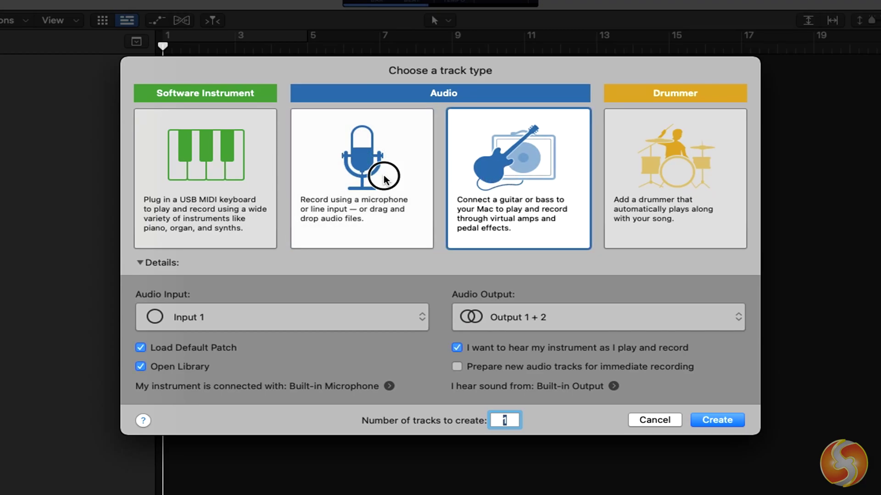
{"action": "left_click", "coordinate": [386, 172]}
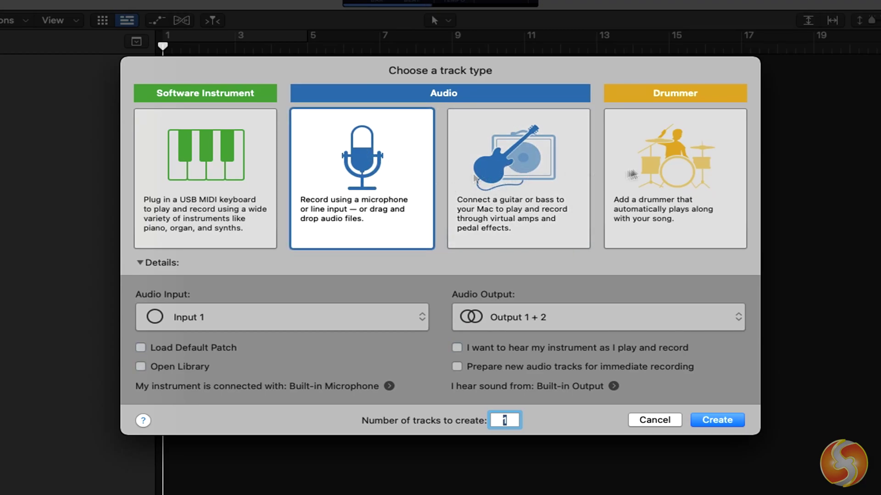
{"action": "left_click", "coordinate": [678, 170]}
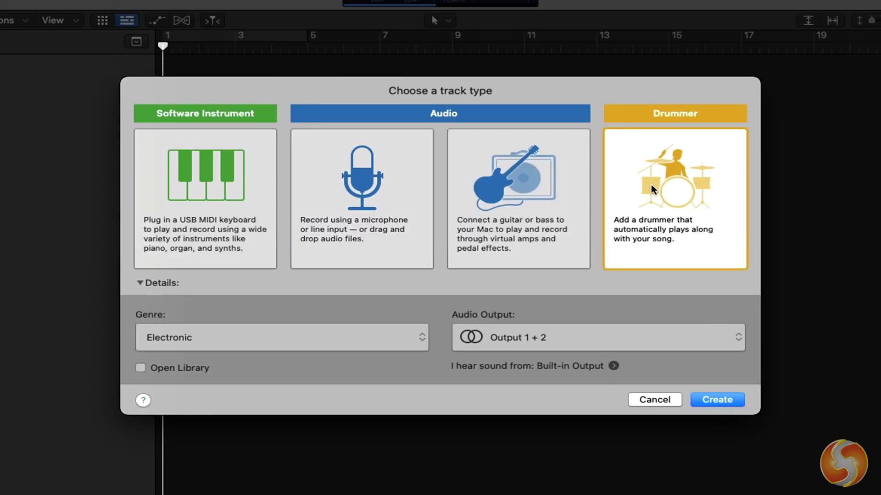
{"action": "left_click", "coordinate": [221, 176]}
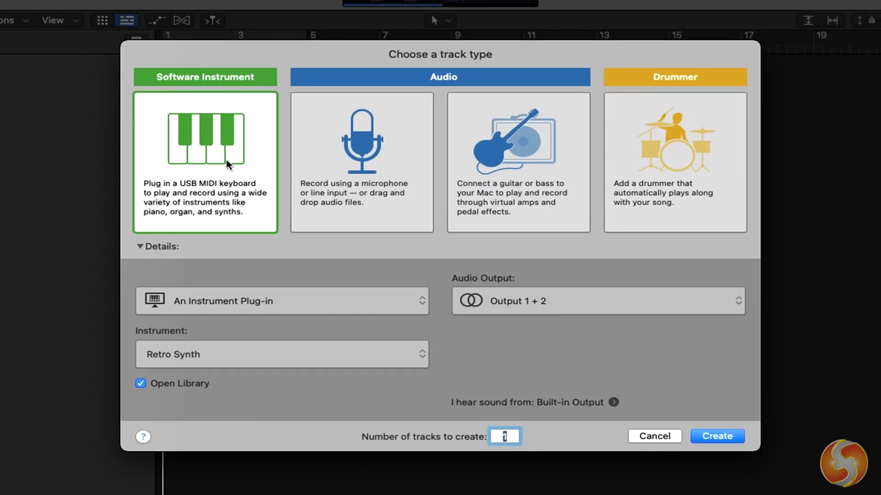
{"action": "left_click", "coordinate": [369, 163]}
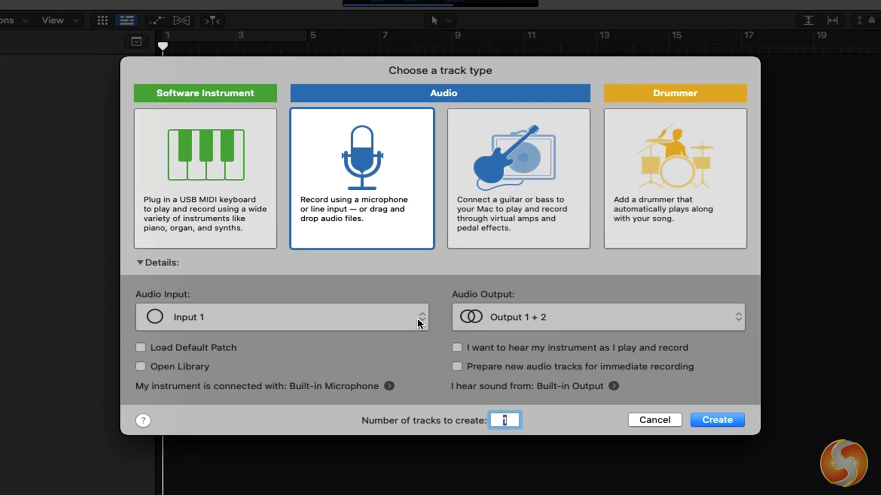
- Keep Input 1 and Output 1 + 2 and create the Audio 1 track
{"action": "left_click", "coordinate": [418, 318]}
{"action": "left_click", "coordinate": [660, 333]}
{"action": "left_click", "coordinate": [624, 325]}
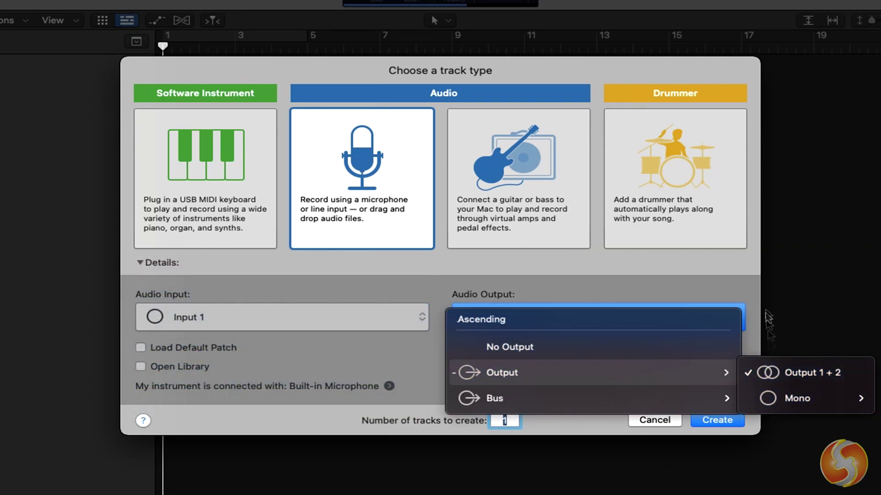
{"action": "left_click", "coordinate": [777, 372]}
{"action": "left_click", "coordinate": [722, 423]}
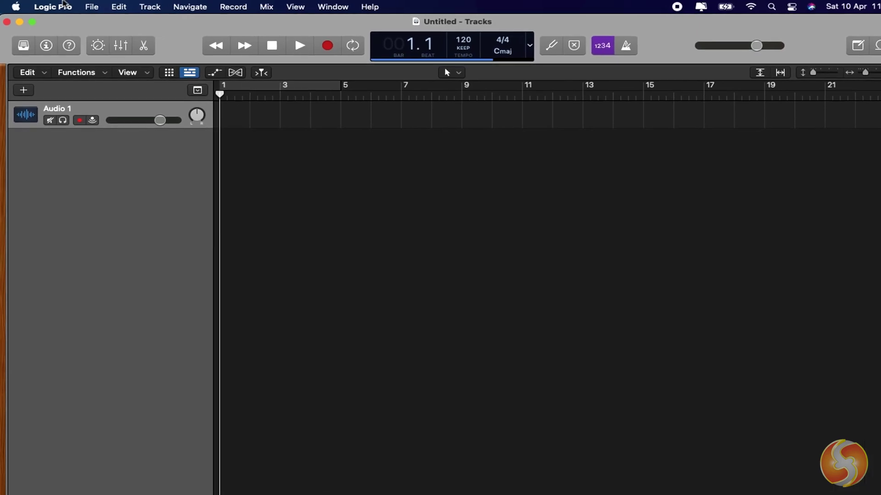
- Enable Show Advanced Tools in Logic Pro's Advanced preferences
{"action": "left_click", "coordinate": [52, 7]}
{"action": "mouse_move", "coordinate": [63, 46]}
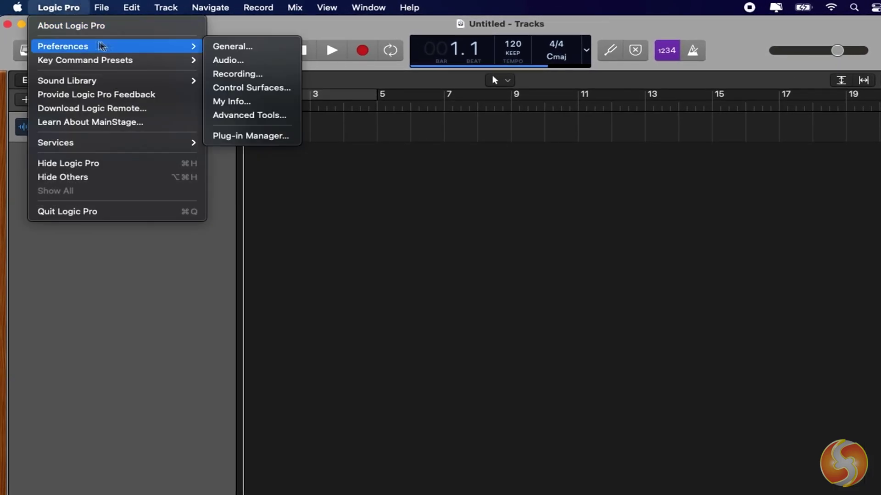
{"action": "left_click", "coordinate": [242, 116]}
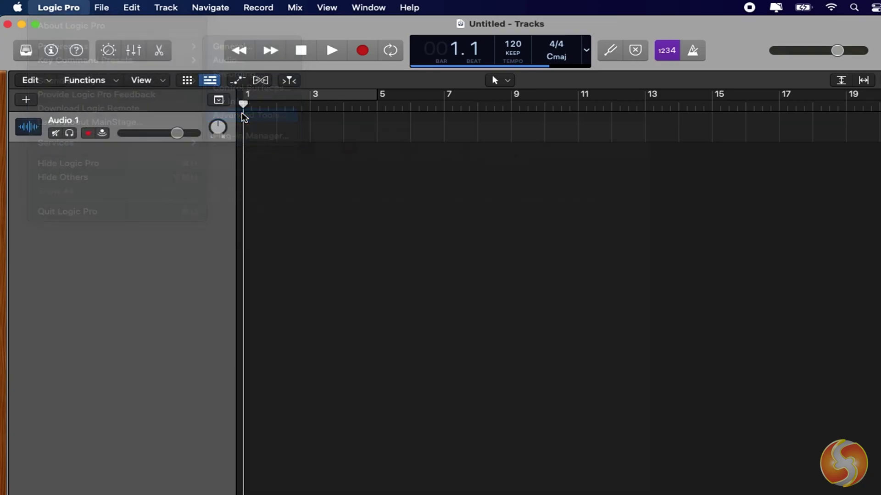
{"action": "left_click", "coordinate": [145, 190]}
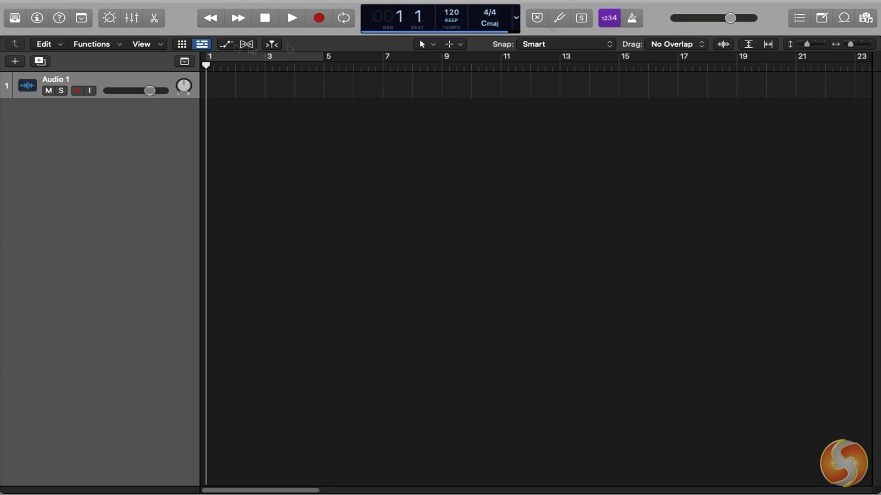
- Toggle the Library, Inspector and List Editors panels, then show the Quick Help window
{"action": "left_click", "coordinate": [15, 19]}
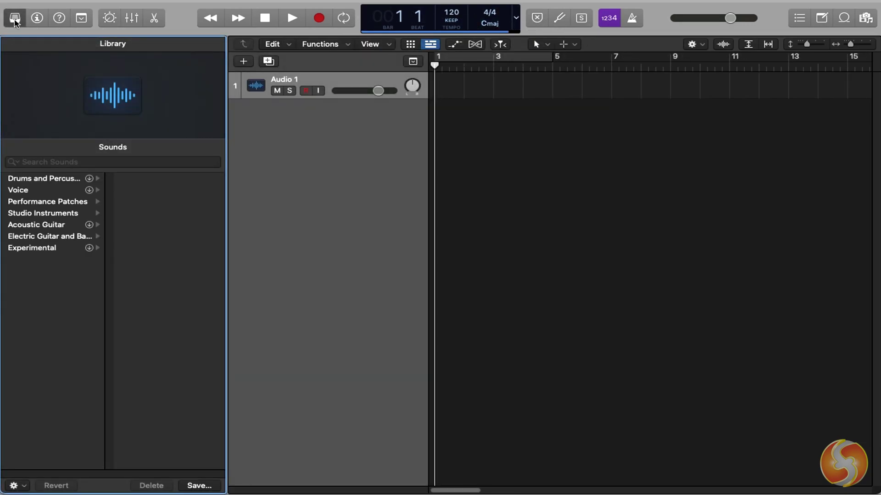
{"action": "left_click", "coordinate": [14, 18]}
{"action": "left_click", "coordinate": [36, 19]}
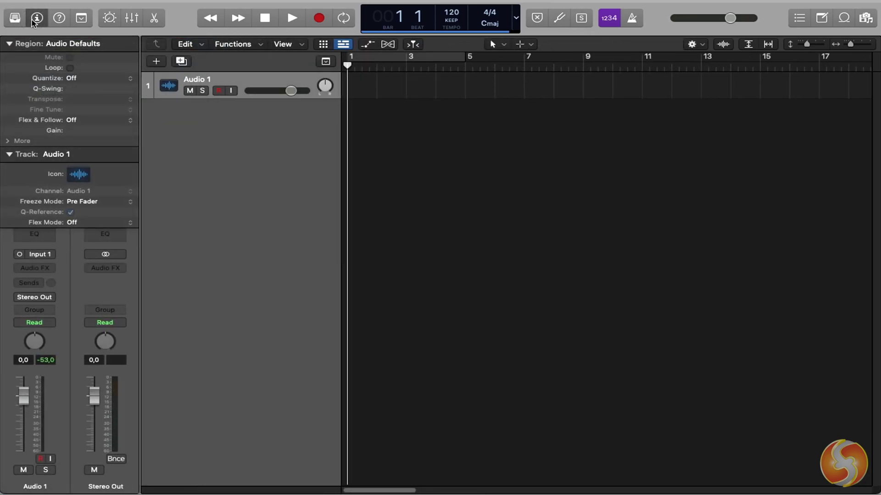
{"action": "left_click", "coordinate": [800, 17]}
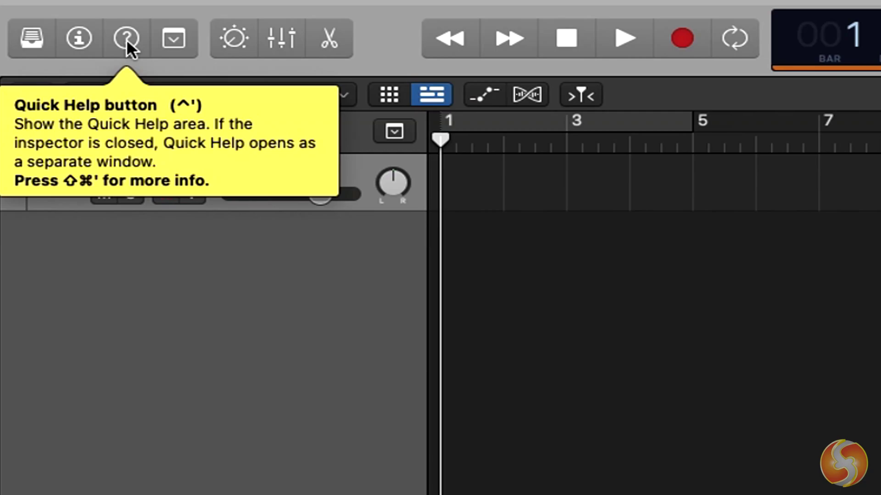
{"action": "left_click", "coordinate": [127, 39]}
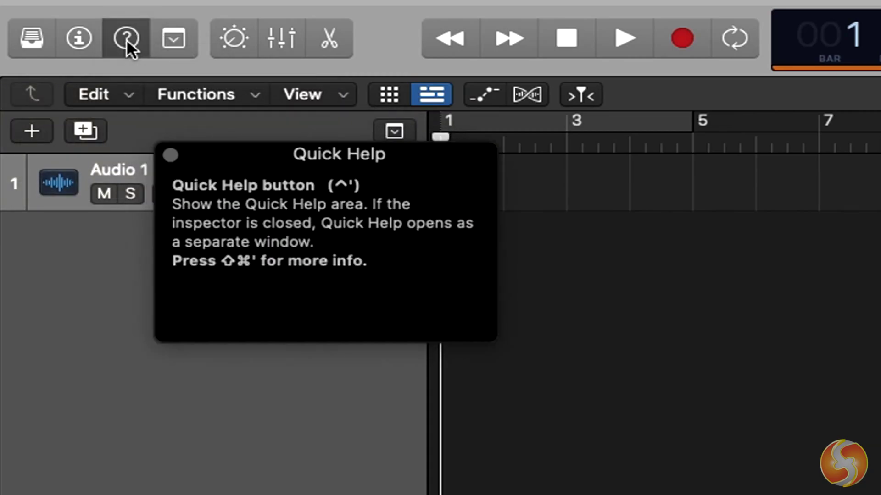
- Drag Dream Escape - The Tides.mp3 from Finder onto the Tracks area and close the Music folder
{"action": "left_click_drag", "start_coordinate": [259, 154], "coordinate": [366, 295]}
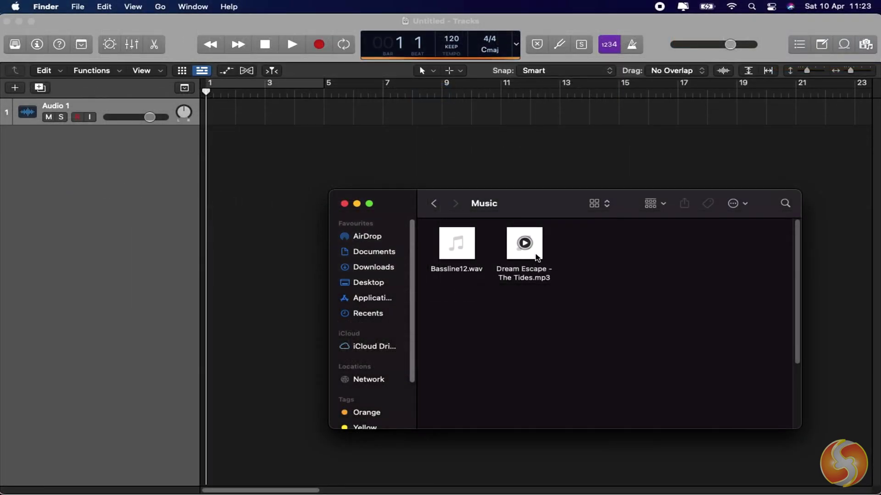
{"action": "left_click_drag", "start_coordinate": [525, 244], "coordinate": [337, 163]}
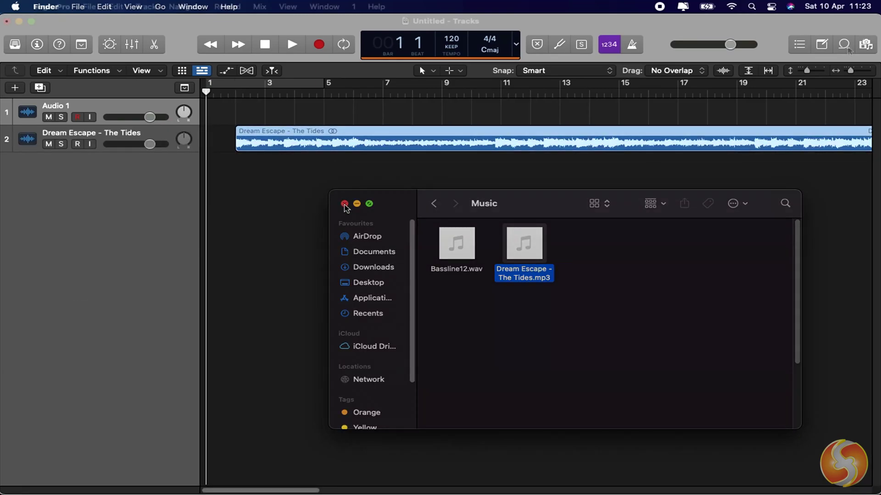
{"action": "left_click", "coordinate": [343, 203]}
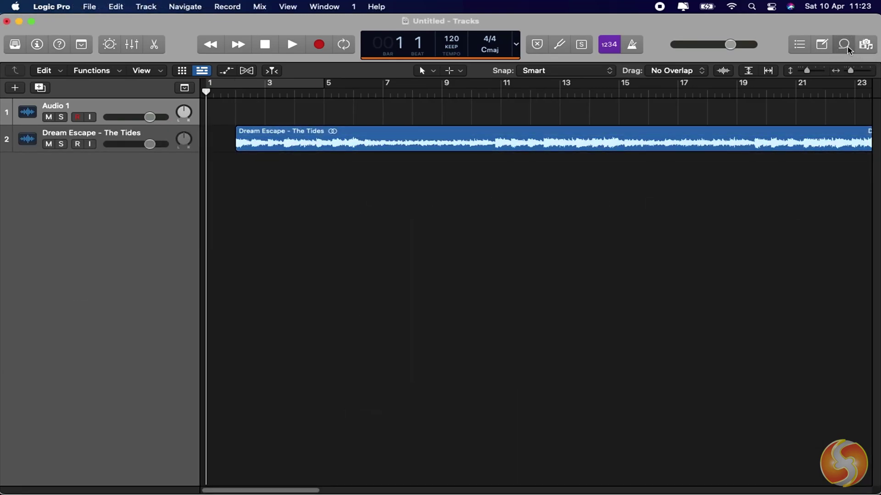
- Add Agile Funk Synth Bass 01 from the Loop Browser twice, near bar 5 and bar 8, then close the browser
{"action": "left_click", "coordinate": [845, 45]}
{"action": "scroll", "coordinate": [695, 307], "scroll_direction": "down", "scroll_amount": 5}
{"action": "scroll", "coordinate": [697, 330], "scroll_direction": "down", "scroll_amount": 5}
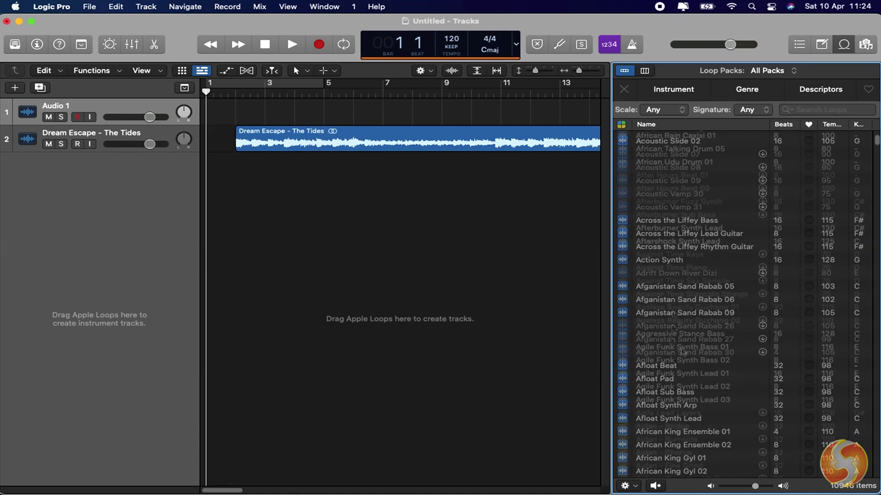
{"action": "scroll", "coordinate": [699, 351], "scroll_direction": "down", "scroll_amount": 3}
{"action": "mouse_move", "coordinate": [698, 352]}
{"action": "left_mouse_down"}
{"action": "mouse_move", "coordinate": [337, 196]}
{"action": "mouse_move", "coordinate": [310, 196]}
{"action": "left_mouse_up"}
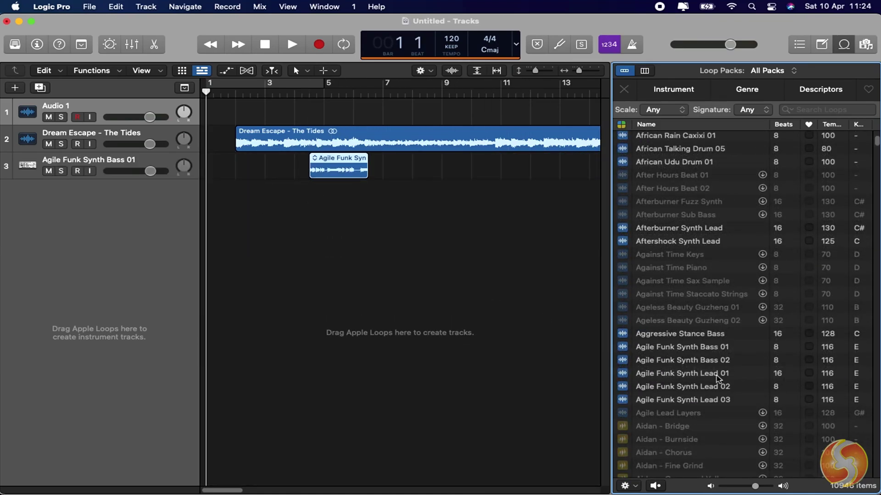
{"action": "left_click_drag", "start_coordinate": [709, 361], "coordinate": [401, 167]}
{"action": "key", "text": "o"}
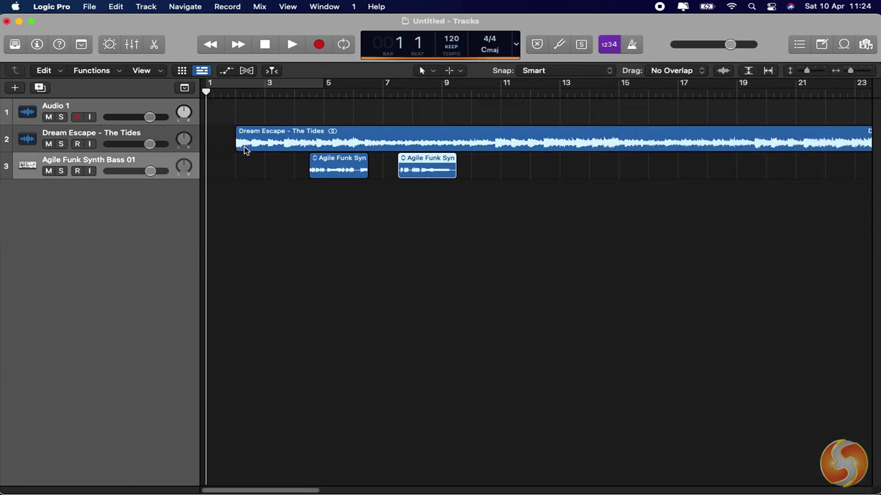
- Select the Dream Escape region and each bass loop region in turn to review them
{"action": "left_click", "coordinate": [293, 137]}
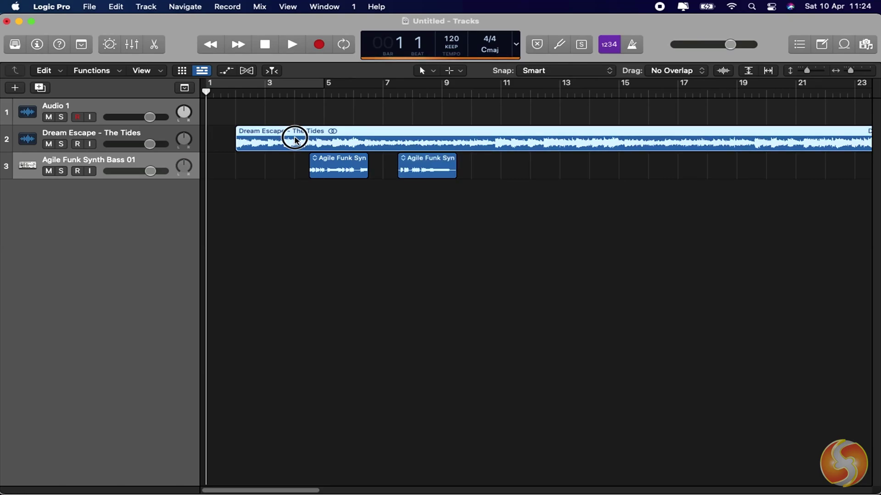
{"action": "left_click", "coordinate": [275, 167]}
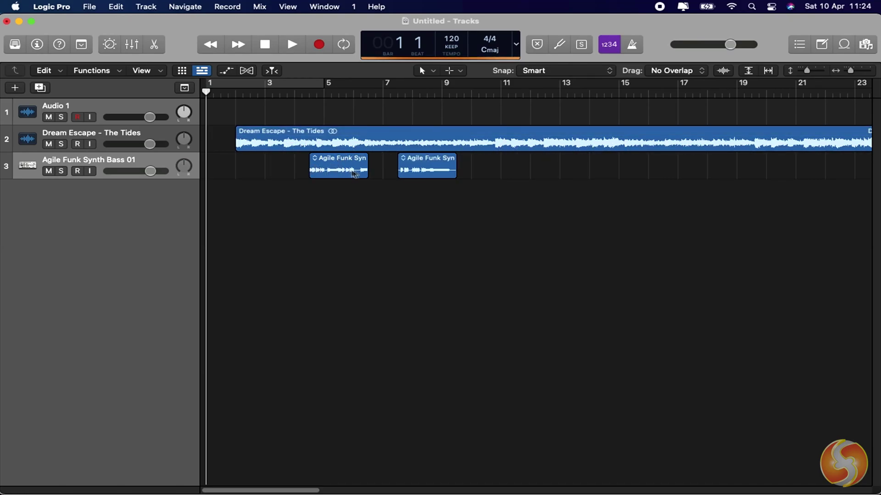
{"action": "left_click", "coordinate": [436, 174]}
{"action": "left_click", "coordinate": [475, 141]}
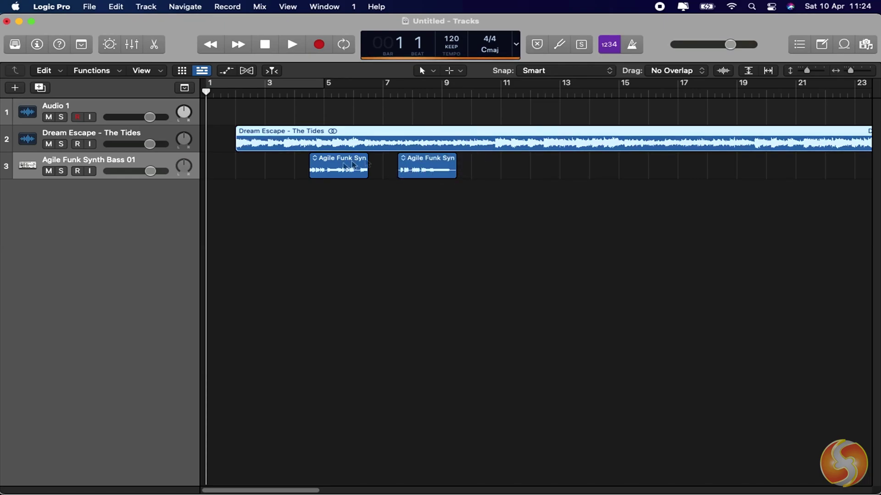
- Move the track selection from Audio 1 down to the Agile Funk Synth Bass 01 track
{"action": "left_click", "coordinate": [338, 169]}
{"action": "left_click", "coordinate": [149, 138]}
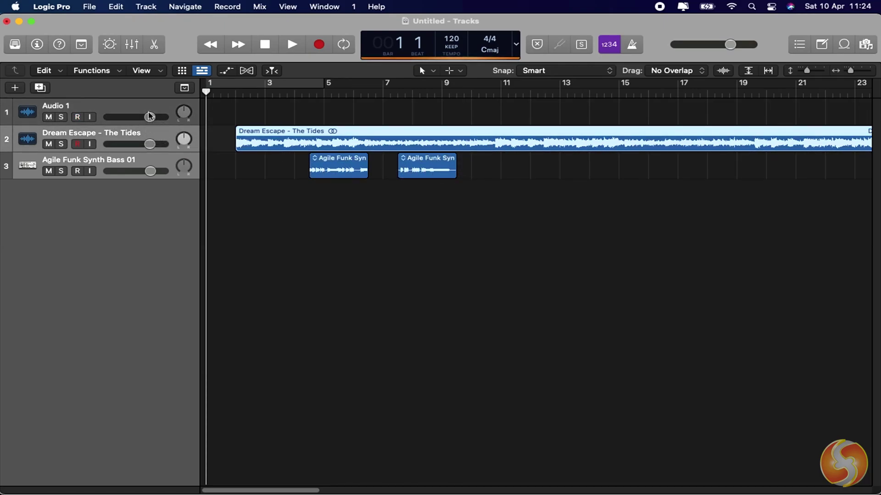
{"action": "left_click", "coordinate": [153, 118]}
{"action": "key", "text": "Down"}
{"action": "key", "text": "Down"}
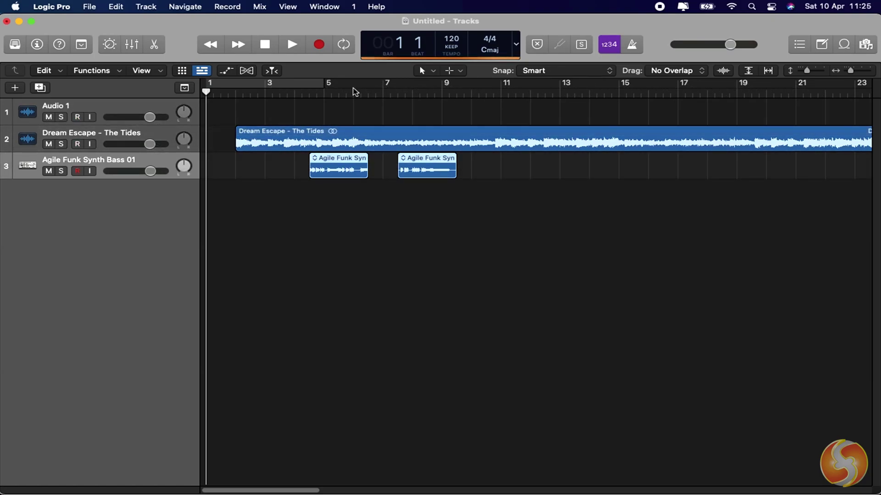
- Turn off Use Musical Grid under Record and make the tracks taller with the zoom slider
{"action": "left_click", "coordinate": [233, 8]}
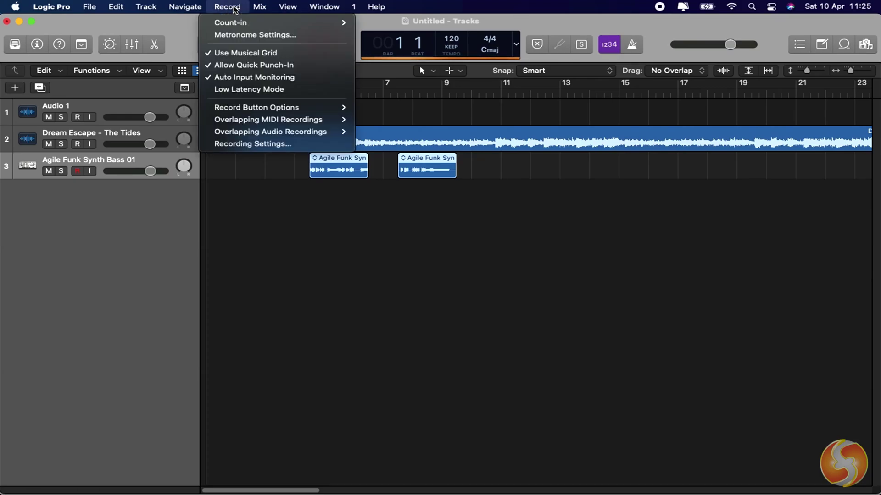
{"action": "left_click", "coordinate": [278, 55]}
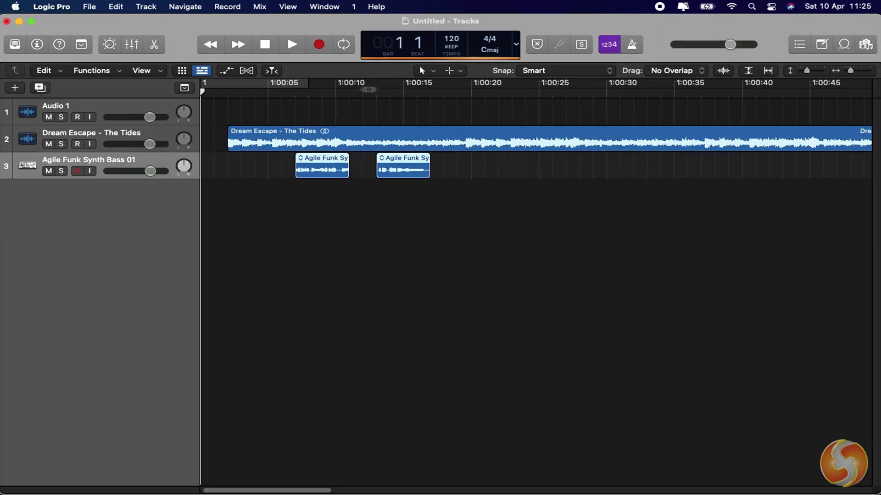
{"action": "left_click", "coordinate": [809, 74]}
{"action": "left_click_drag", "start_coordinate": [809, 75], "coordinate": [854, 74]}
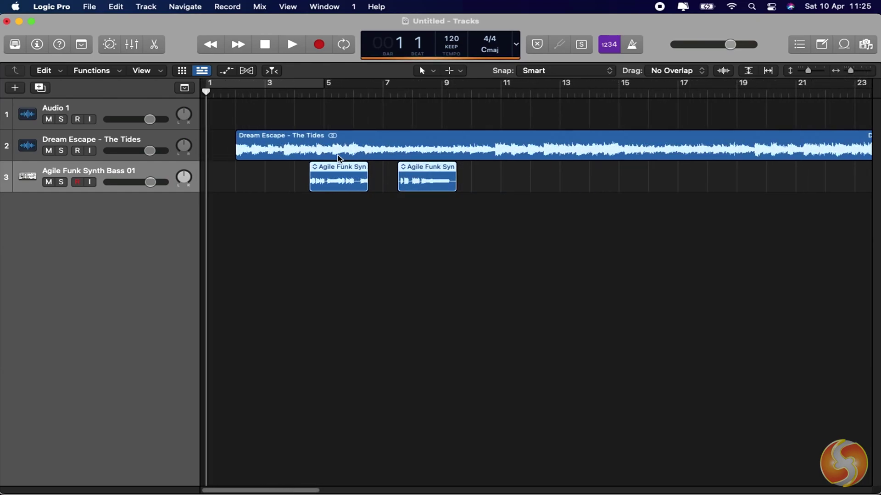
{"action": "scroll", "coordinate": [338, 158], "scroll_direction": "right", "scroll_amount": 2}
{"action": "scroll", "coordinate": [338, 158], "scroll_direction": "right", "scroll_amount": 5}
{"action": "scroll", "coordinate": [337, 157], "scroll_direction": "right", "scroll_amount": 5}
{"action": "scroll", "coordinate": [338, 158], "scroll_direction": "right", "scroll_amount": 5}
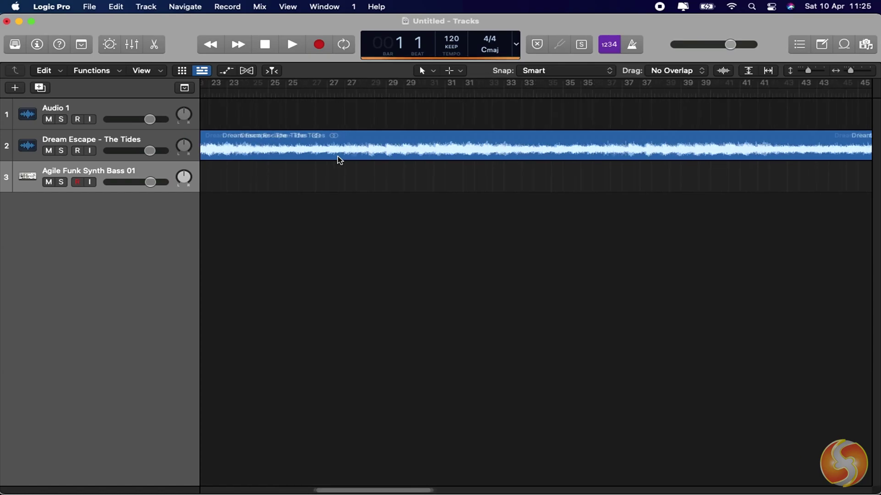
{"action": "scroll", "coordinate": [338, 158], "scroll_direction": "right", "scroll_amount": 5}
{"action": "scroll", "coordinate": [338, 166], "scroll_direction": "right", "scroll_amount": 3}
{"action": "scroll", "coordinate": [338, 166], "scroll_direction": "left", "scroll_amount": 6}
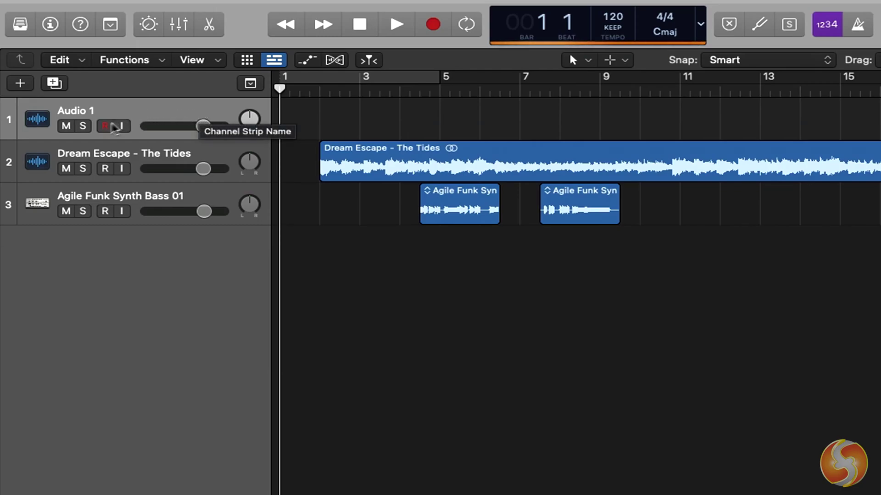
- Arm Audio 1, record a take of about four bars, then stop
{"action": "left_click", "coordinate": [107, 128]}
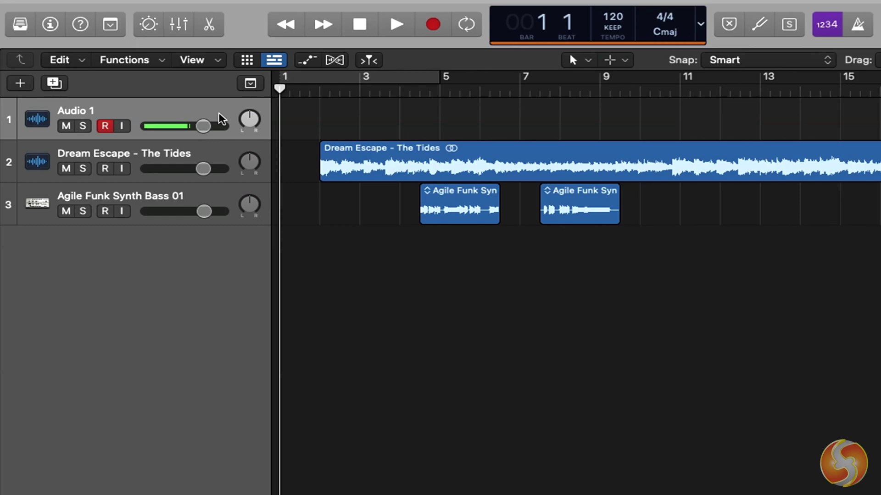
{"action": "left_click", "coordinate": [434, 25]}
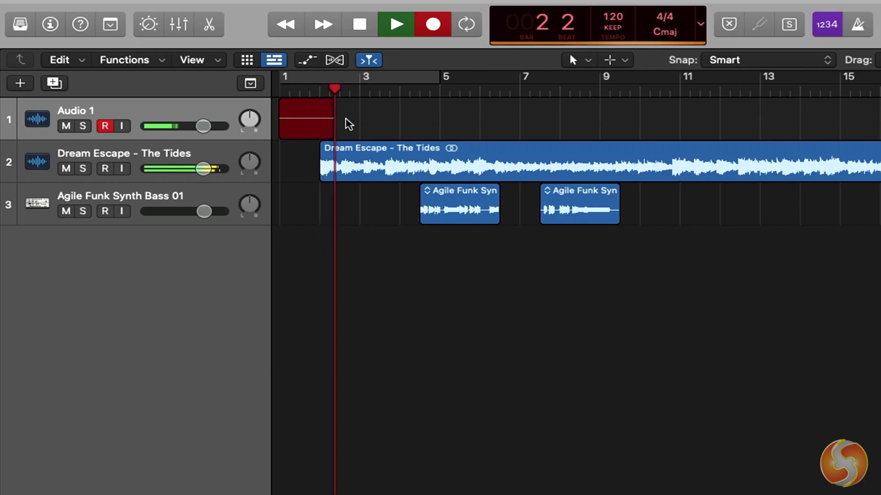
{"action": "left_click", "coordinate": [359, 28]}
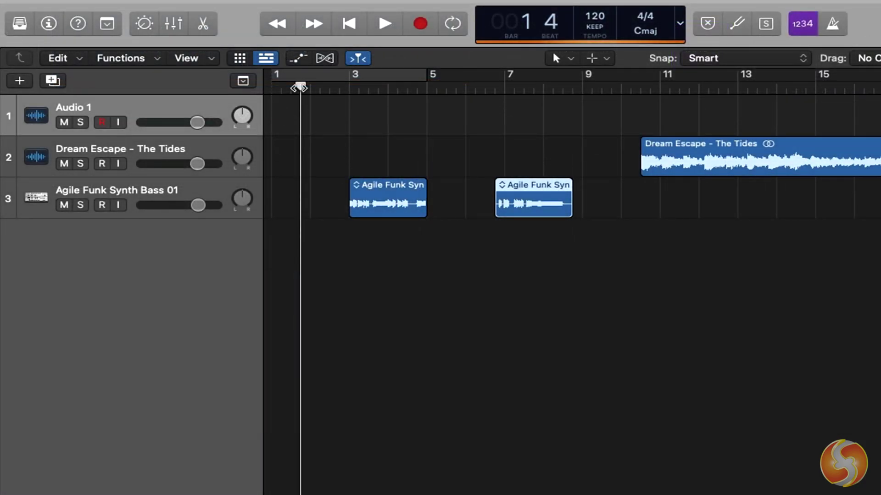
- Play the project while jumping the playhead between bars 3, 6 and 7, then stop
{"action": "left_click", "coordinate": [385, 24]}
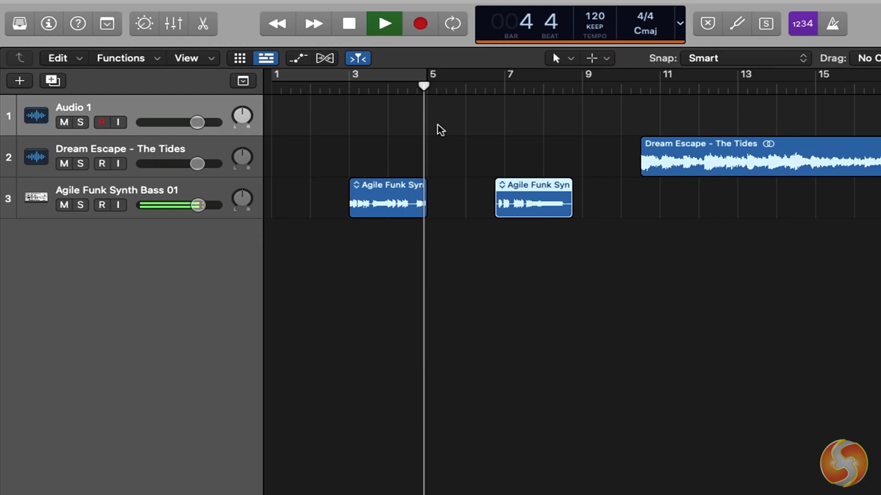
{"action": "left_click", "coordinate": [482, 87]}
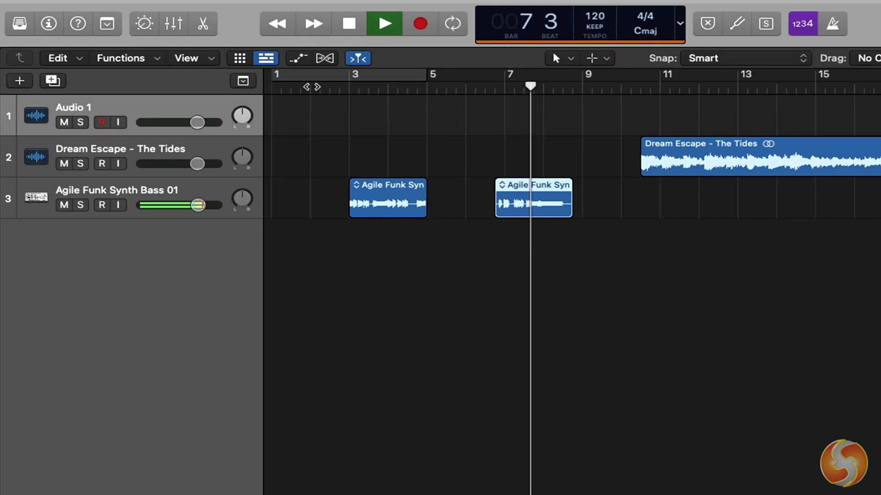
{"action": "left_click", "coordinate": [351, 87]}
{"action": "key", "text": "space"}
{"action": "left_click", "coordinate": [393, 86]}
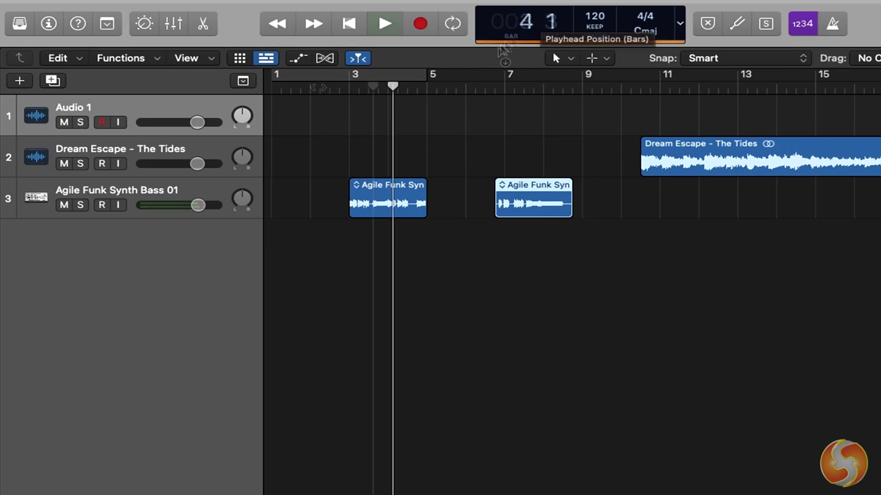
{"action": "left_click", "coordinate": [533, 85]}
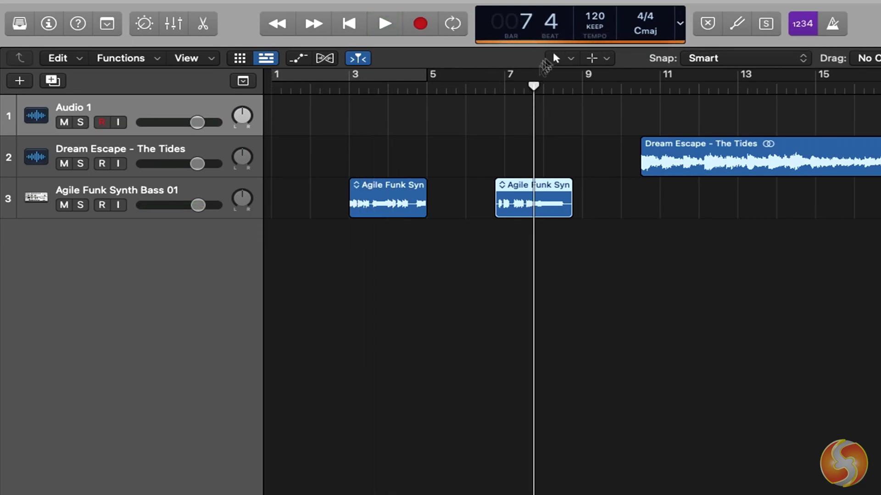
{"action": "left_click_drag", "start_coordinate": [419, 86], "coordinate": [349, 86]}
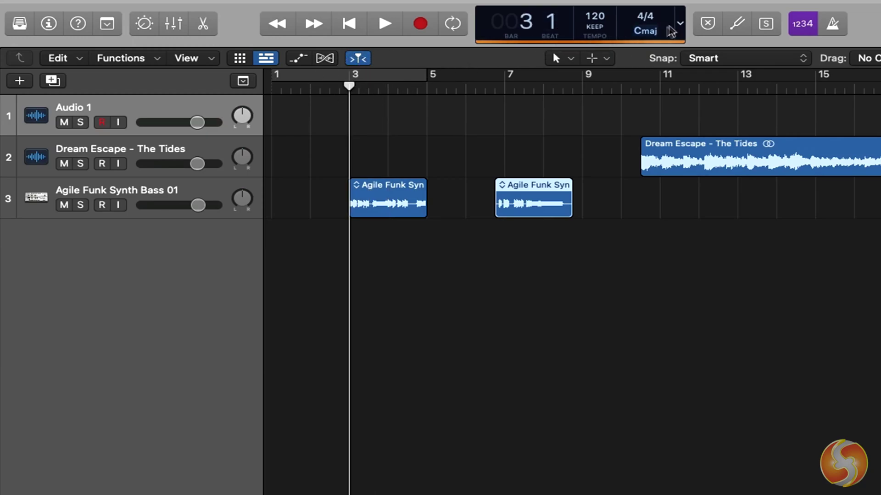
- Show the LCD counter in clock time and move the playhead further into the song
{"action": "left_click", "coordinate": [680, 27]}
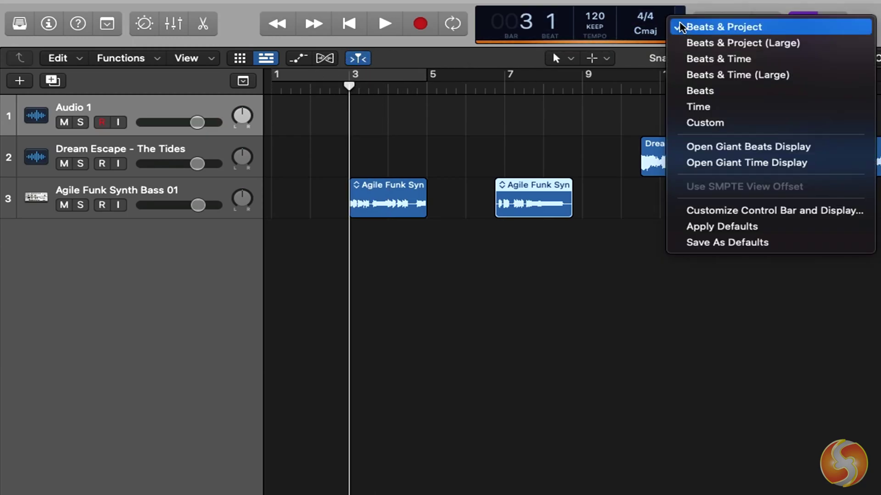
{"action": "left_click", "coordinate": [731, 113]}
{"action": "left_click_drag", "start_coordinate": [350, 87], "coordinate": [582, 87]}
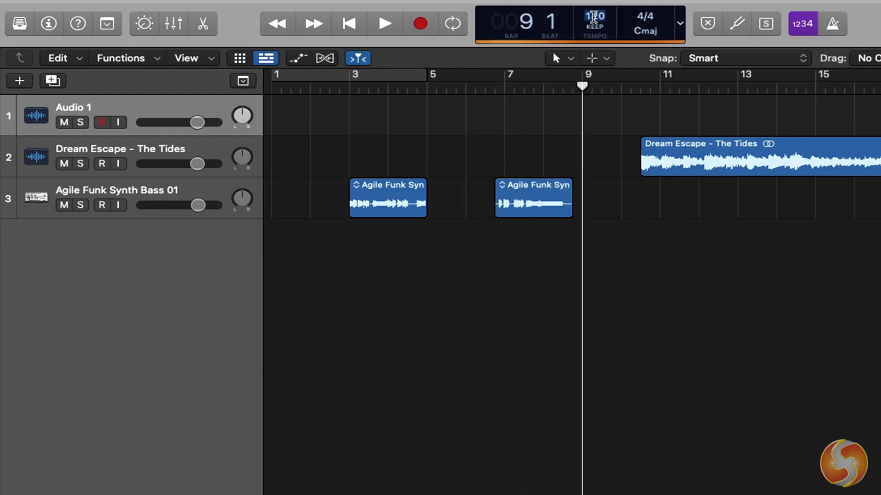
- Set the project tempo to 300 and play from bar 2 at the faster speed
{"action": "double_click", "coordinate": [592, 17]}
{"action": "type", "text": "300"}
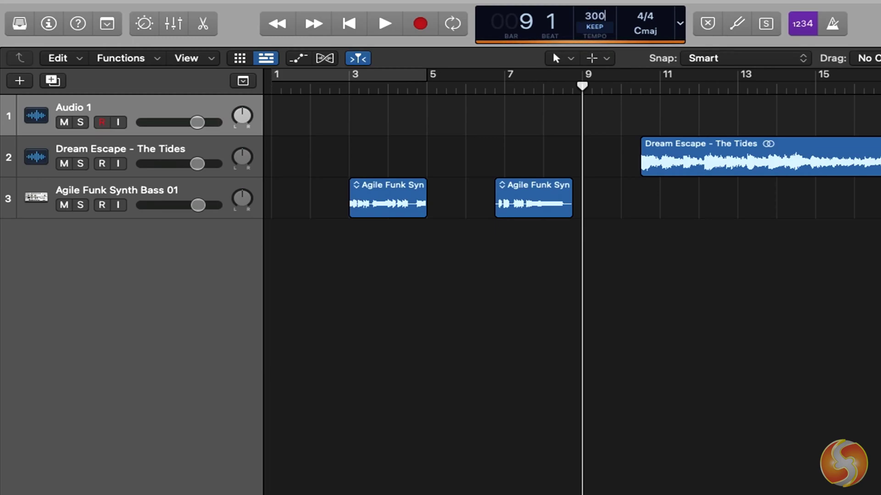
{"action": "key", "text": "Return"}
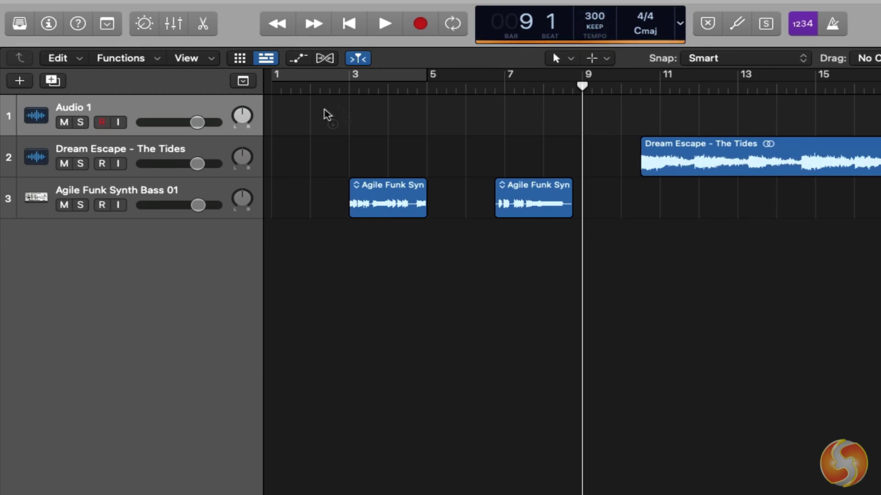
{"action": "left_click", "coordinate": [311, 86]}
{"action": "left_click", "coordinate": [384, 24]}
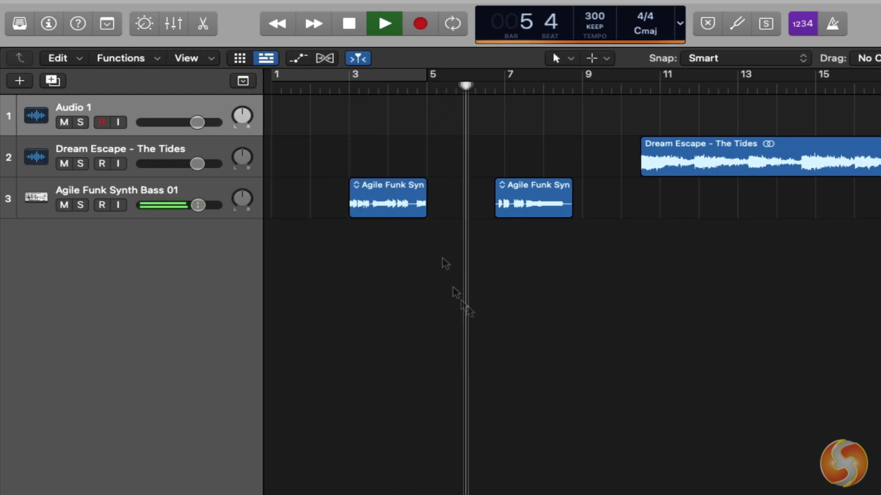
- Stop playback, set a cycle range over bars 6 to 8 and play the loop
{"action": "left_click", "coordinate": [349, 23]}
{"action": "left_click", "coordinate": [523, 88]}
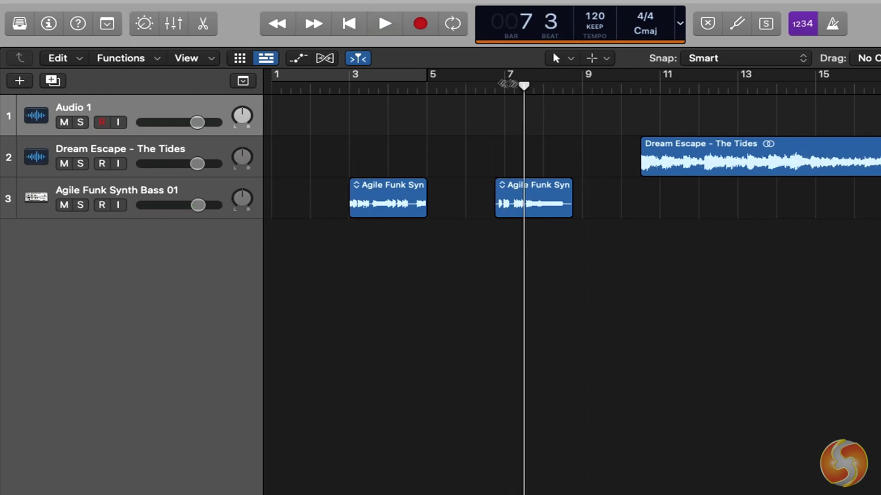
{"action": "left_click_drag", "start_coordinate": [485, 79], "coordinate": [576, 81]}
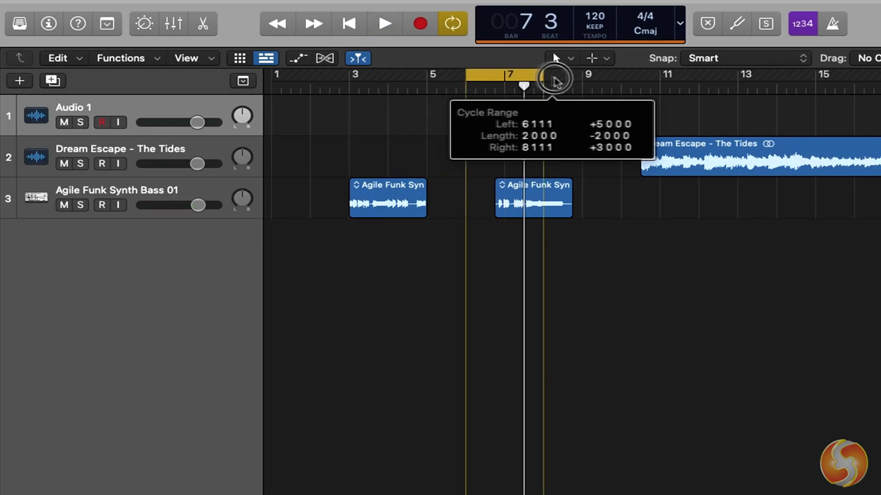
{"action": "left_click", "coordinate": [387, 26]}
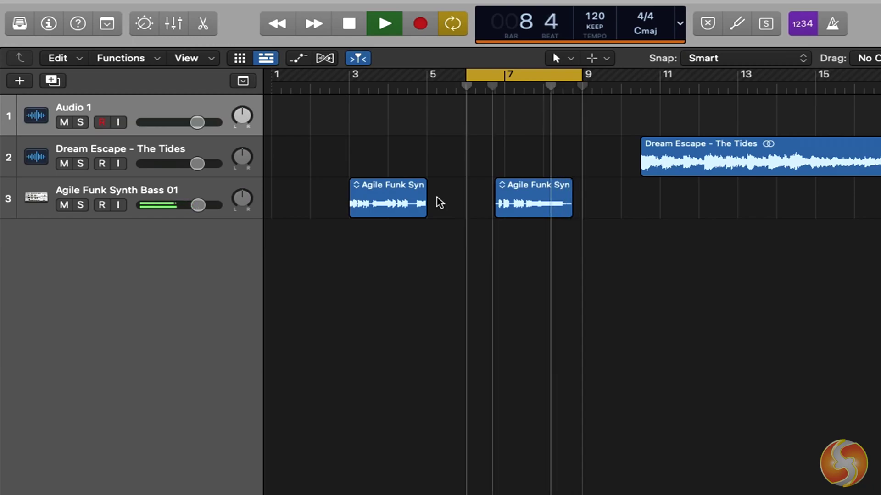
{"action": "key", "text": "space"}
- Nudge the cycle range's start and end edges, then play the adjusted loop
{"action": "mouse_move", "coordinate": [531, 73]}
{"action": "left_mouse_down"}
{"action": "mouse_move", "coordinate": [396, 75]}
{"action": "mouse_move", "coordinate": [522, 75]}
{"action": "left_mouse_up"}
{"action": "left_click_drag", "start_coordinate": [461, 75], "coordinate": [499, 75]}
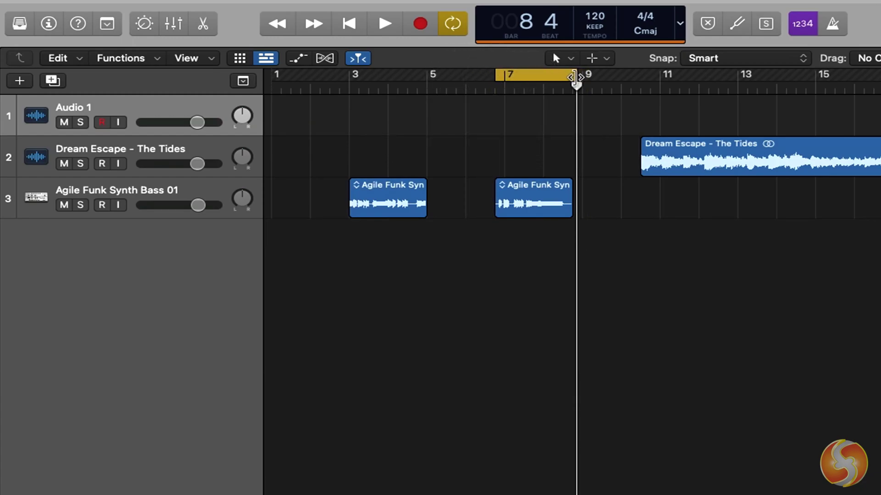
{"action": "left_click_drag", "start_coordinate": [575, 76], "coordinate": [565, 77]}
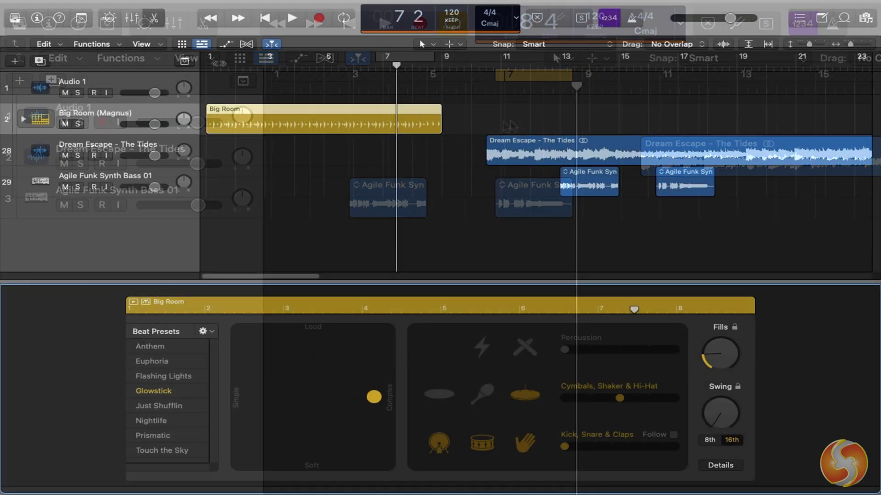
{"action": "key", "text": "space"}
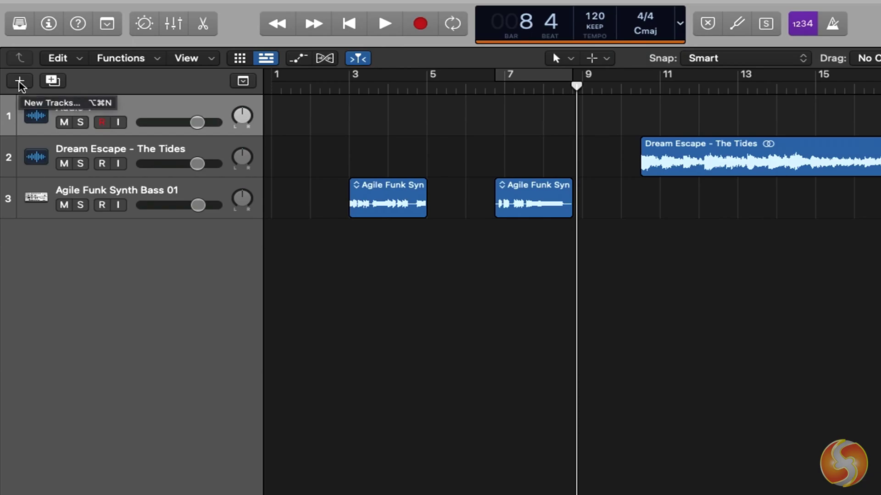
- Create a Drummer track with Electronic genre on Output 1 + 2
{"action": "left_click", "coordinate": [21, 84]}
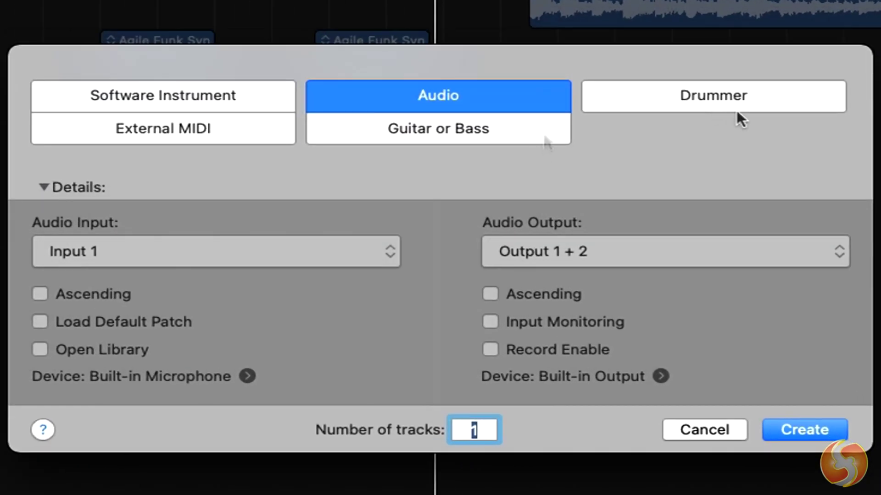
{"action": "left_click", "coordinate": [785, 214]}
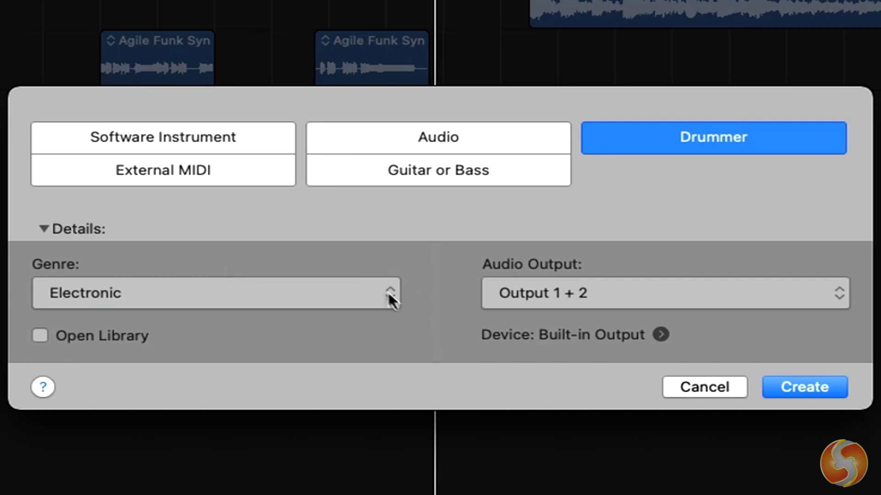
{"action": "left_click", "coordinate": [388, 293]}
{"action": "left_click", "coordinate": [149, 211]}
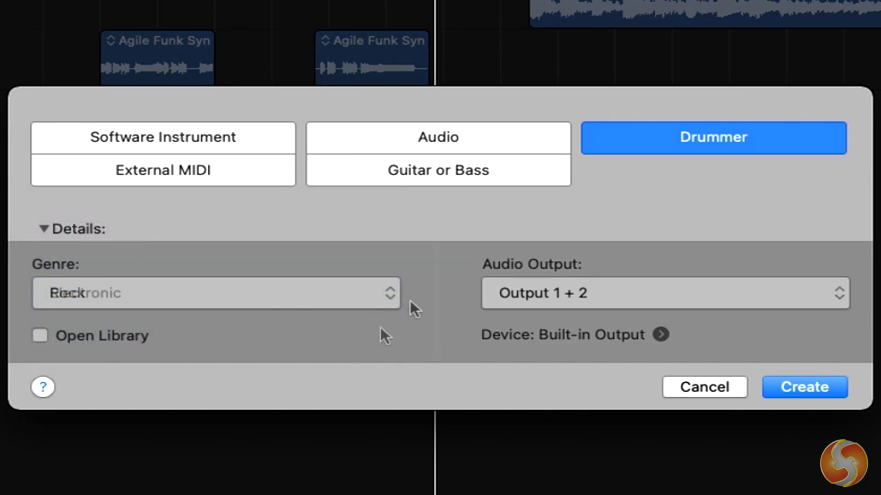
{"action": "left_click", "coordinate": [651, 294]}
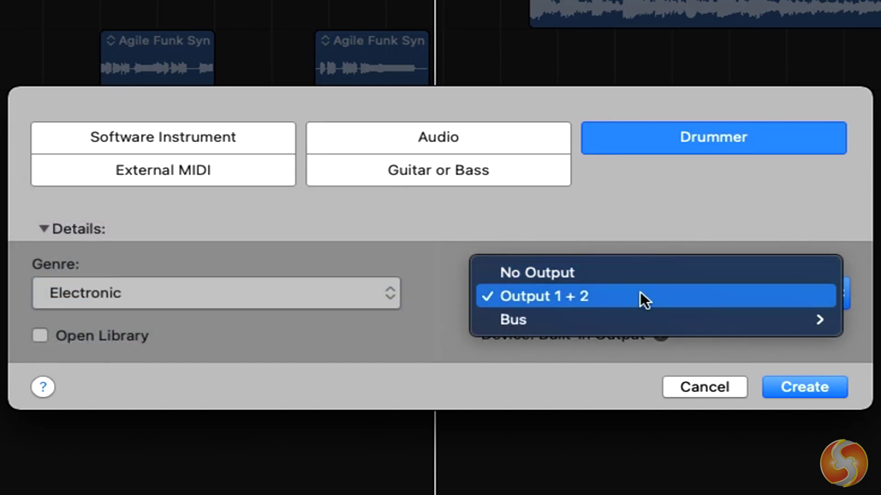
{"action": "left_click", "coordinate": [698, 297]}
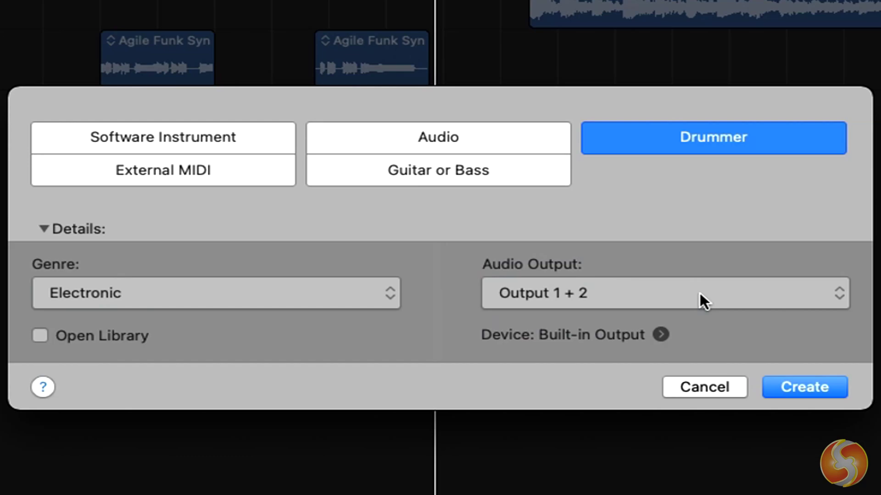
{"action": "left_click", "coordinate": [800, 387]}
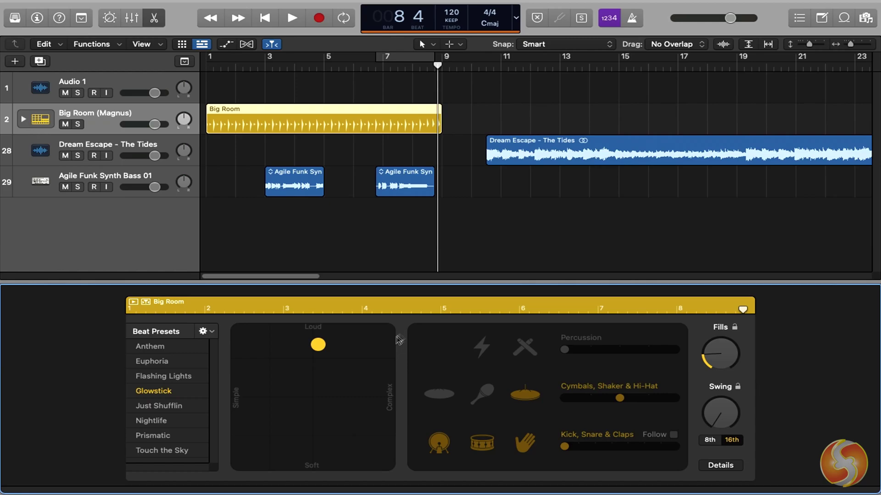
{"action": "left_click", "coordinate": [292, 18]}
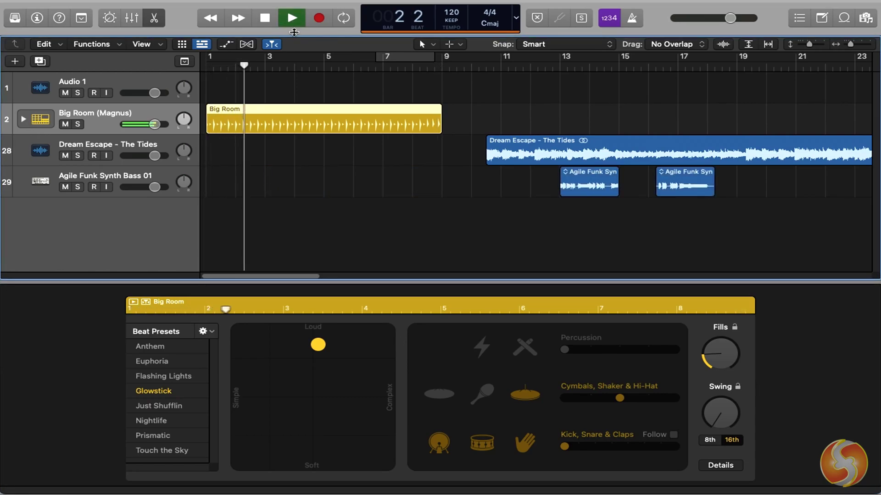
{"action": "key", "text": "space"}
{"action": "left_click", "coordinate": [26, 120]}
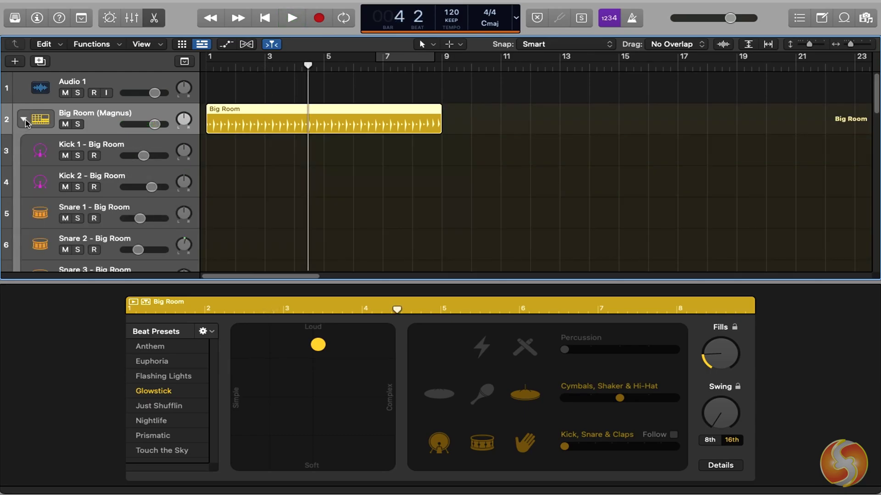
{"action": "scroll", "coordinate": [141, 174], "scroll_direction": "down", "scroll_amount": 5}
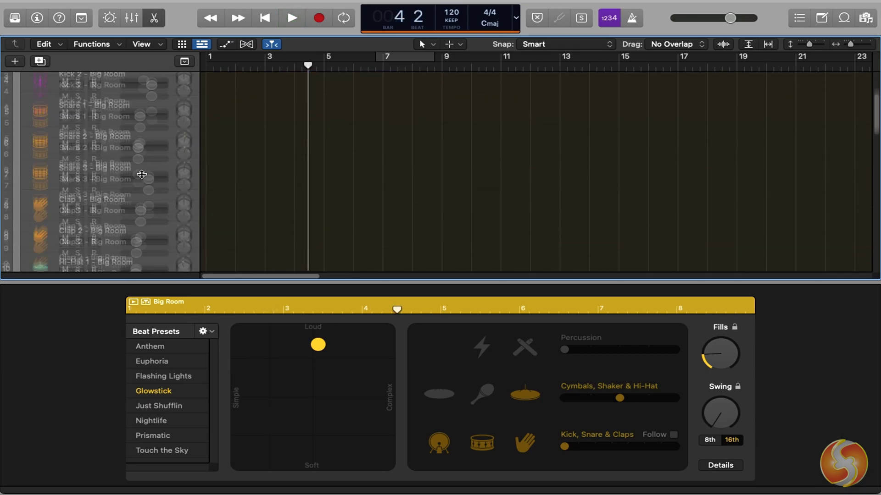
{"action": "scroll", "coordinate": [141, 174], "scroll_direction": "down", "scroll_amount": 10}
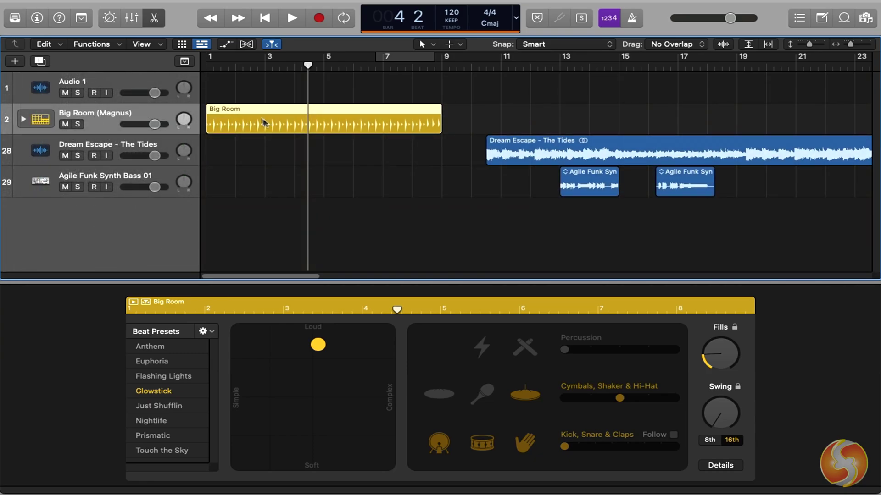
{"action": "left_click", "coordinate": [155, 24]}
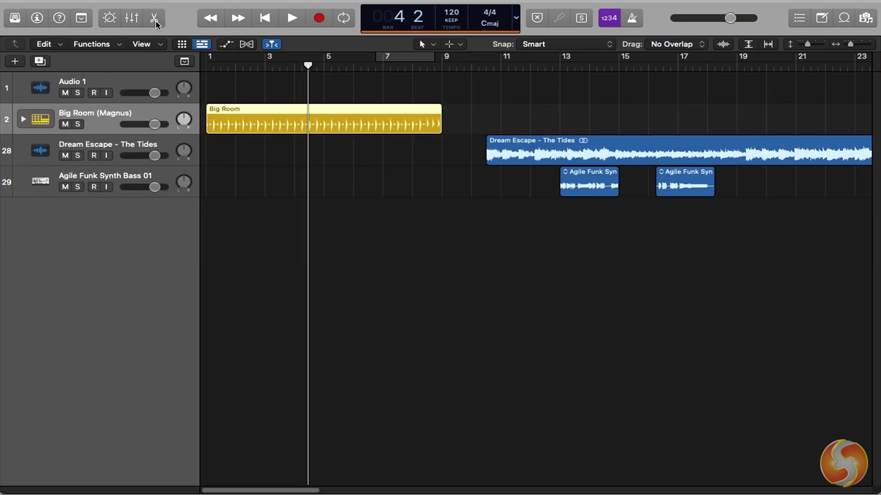
{"action": "left_click", "coordinate": [155, 21]}
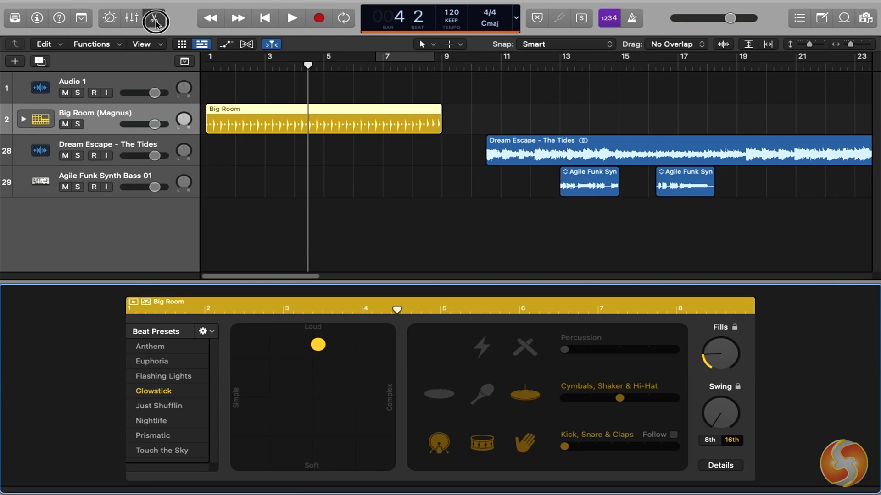
{"action": "left_click", "coordinate": [155, 21]}
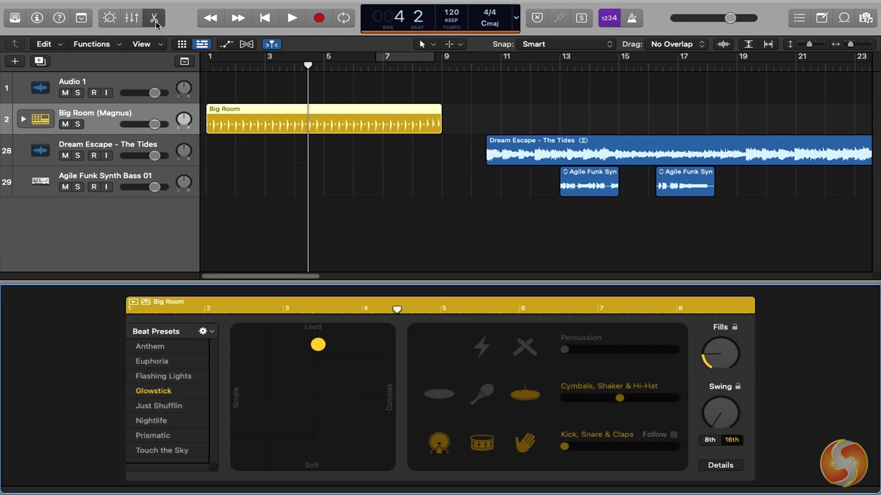
- Switch the Big Room drummer to a new beat preset and drag the XY puck for loudness and complexity while listening
{"action": "left_click", "coordinate": [134, 305]}
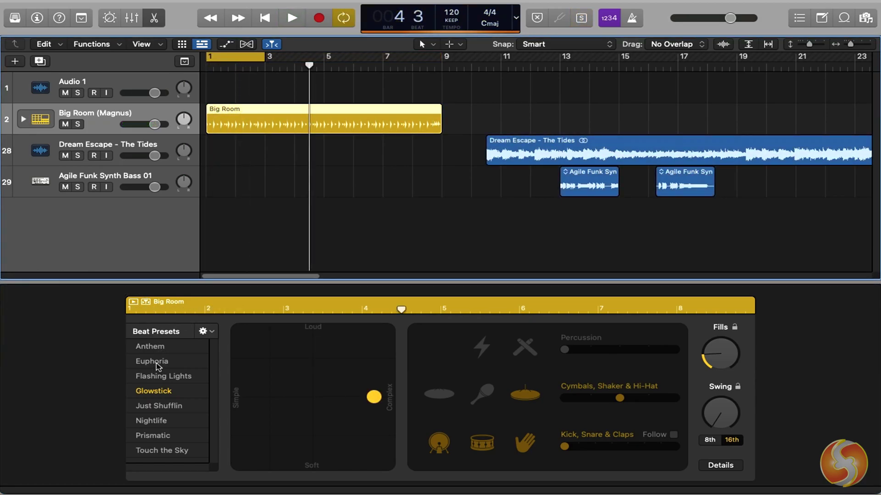
{"action": "left_click", "coordinate": [152, 362]}
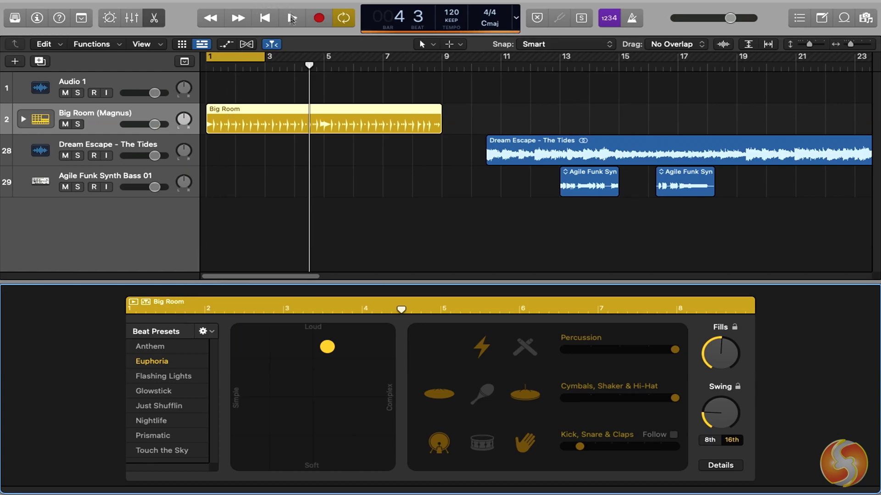
{"action": "left_click", "coordinate": [292, 17]}
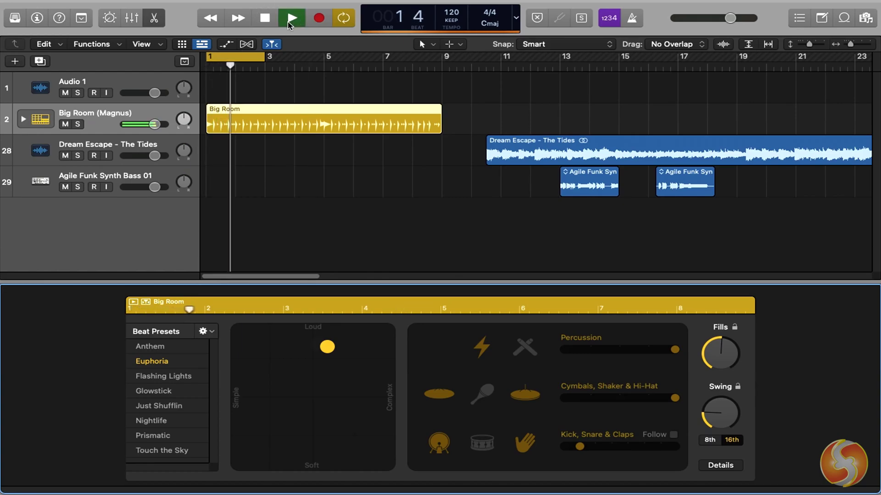
{"action": "left_click_drag", "start_coordinate": [322, 351], "coordinate": [327, 428]}
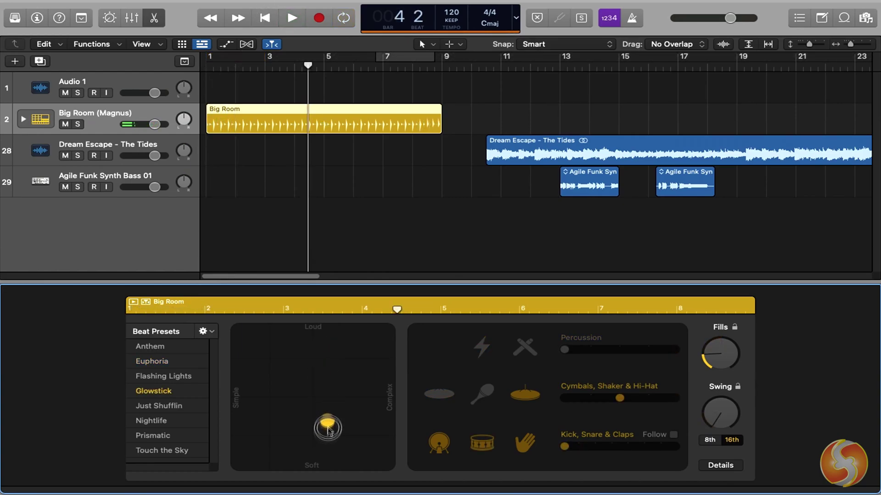
{"action": "left_click", "coordinate": [290, 21]}
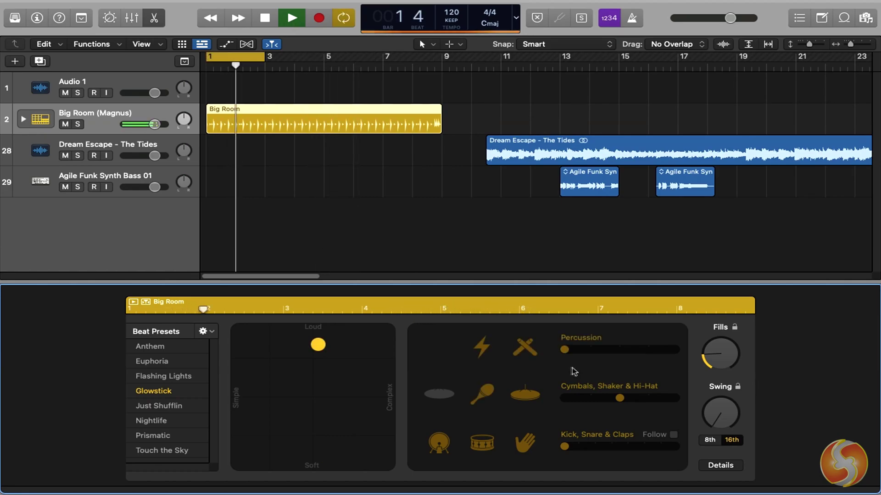
- Toggle the lightning, crossed-sticks and shaker percussion parts so all end up off, then stop playback
{"action": "left_click", "coordinate": [487, 351]}
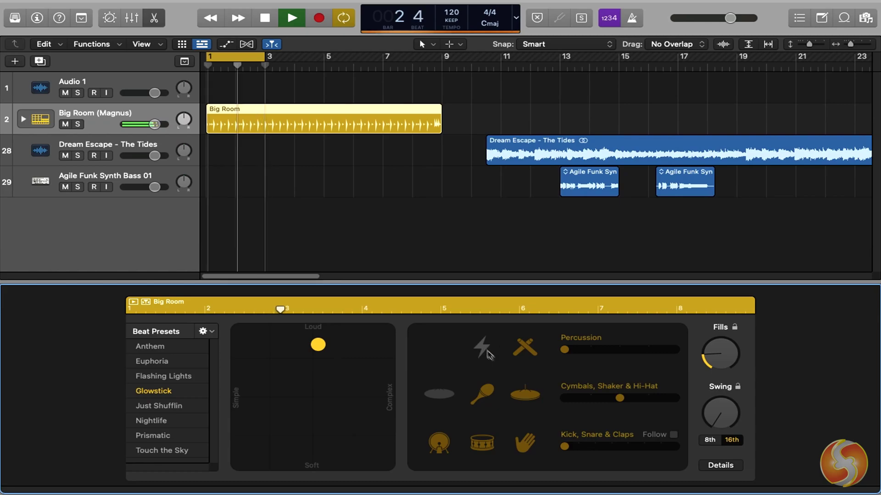
{"action": "left_click", "coordinate": [525, 348]}
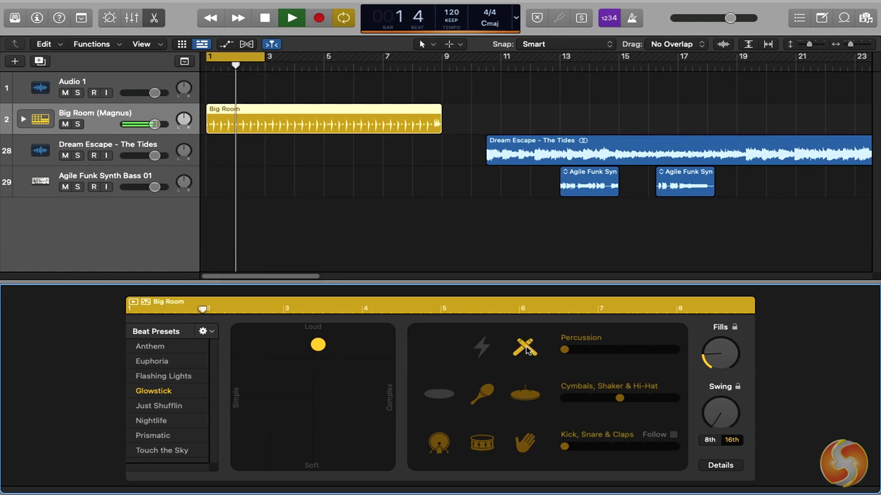
{"action": "left_click", "coordinate": [526, 350]}
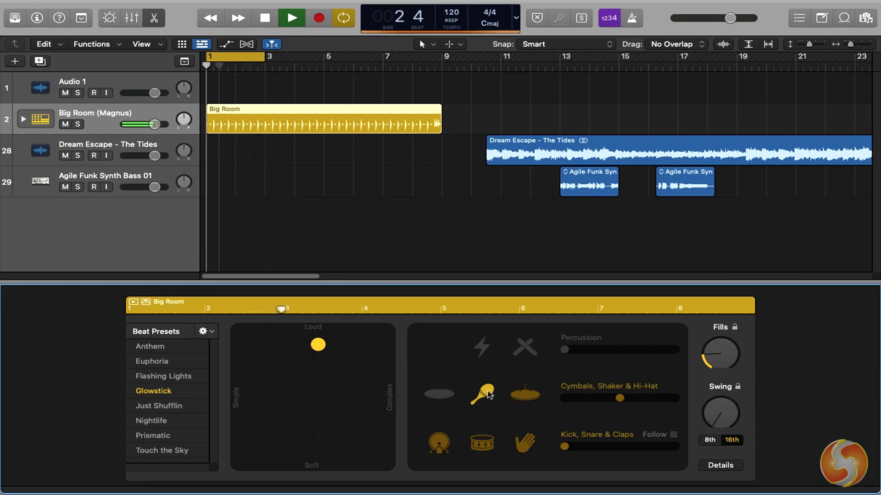
{"action": "left_click", "coordinate": [486, 394]}
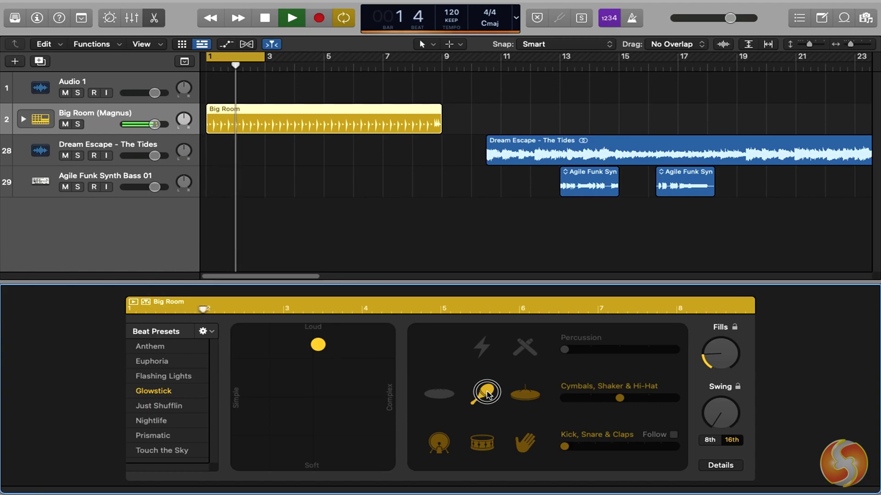
{"action": "left_click", "coordinate": [487, 394]}
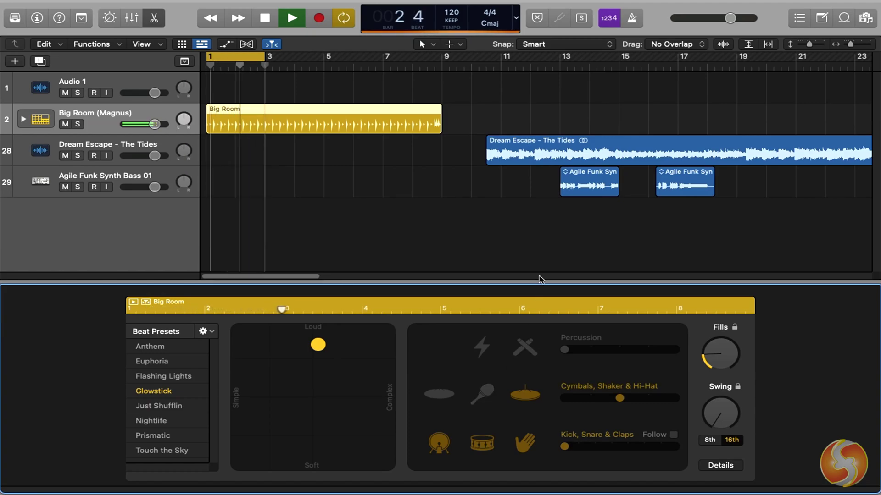
{"action": "left_click", "coordinate": [266, 26]}
- Open the loop library with O and drag an Anton drum loop into the tracks area
{"action": "key", "text": "o"}
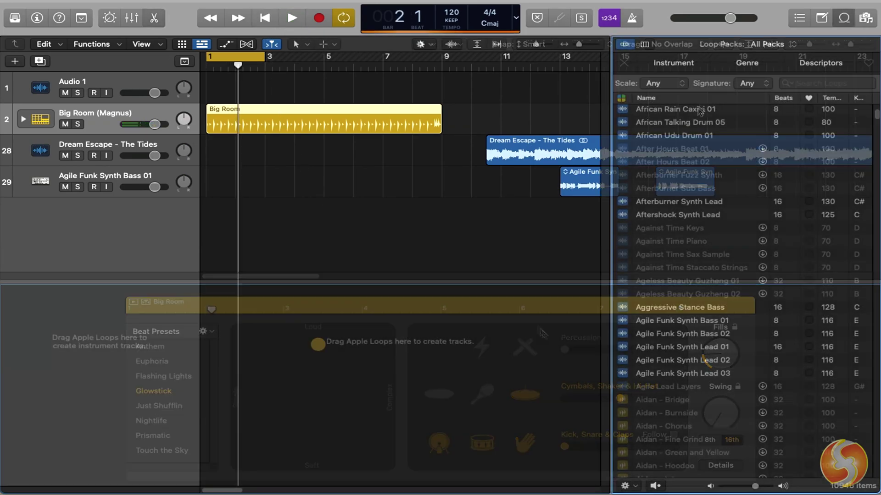
{"action": "scroll", "coordinate": [716, 206], "scroll_direction": "down", "scroll_amount": 5}
{"action": "scroll", "coordinate": [718, 262], "scroll_direction": "down", "scroll_amount": 5}
{"action": "scroll", "coordinate": [722, 277], "scroll_direction": "down", "scroll_amount": 5}
{"action": "scroll", "coordinate": [721, 279], "scroll_direction": "down", "scroll_amount": 5}
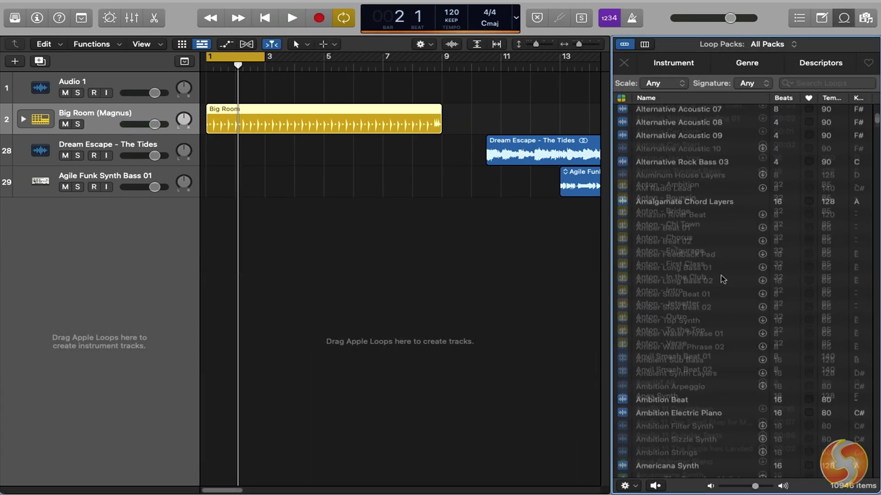
{"action": "mouse_move", "coordinate": [671, 251]}
{"action": "left_mouse_down"}
{"action": "mouse_move", "coordinate": [291, 172]}
{"action": "mouse_move", "coordinate": [245, 213]}
{"action": "mouse_move", "coordinate": [290, 222]}
{"action": "mouse_move", "coordinate": [290, 208]}
{"action": "left_mouse_up"}
{"action": "key", "text": "space"}
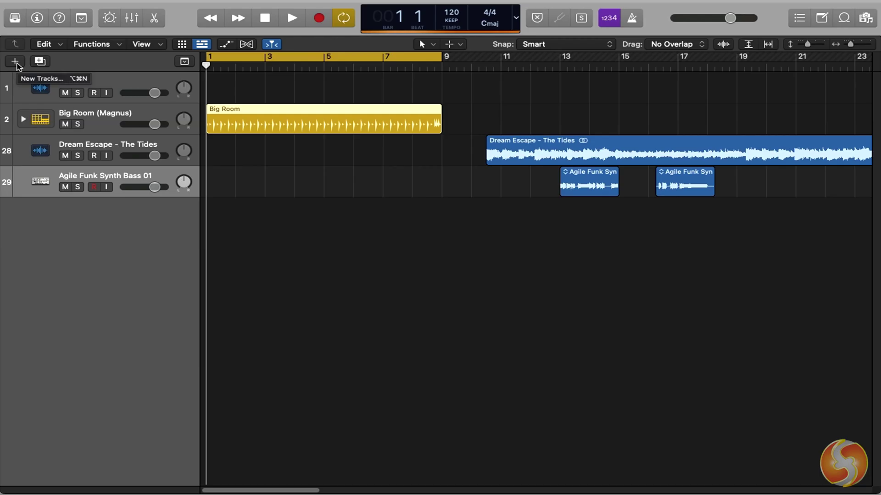
- In the new-track dialog, look at External MIDI options before choosing Software Instrument
{"action": "left_click", "coordinate": [15, 62]}
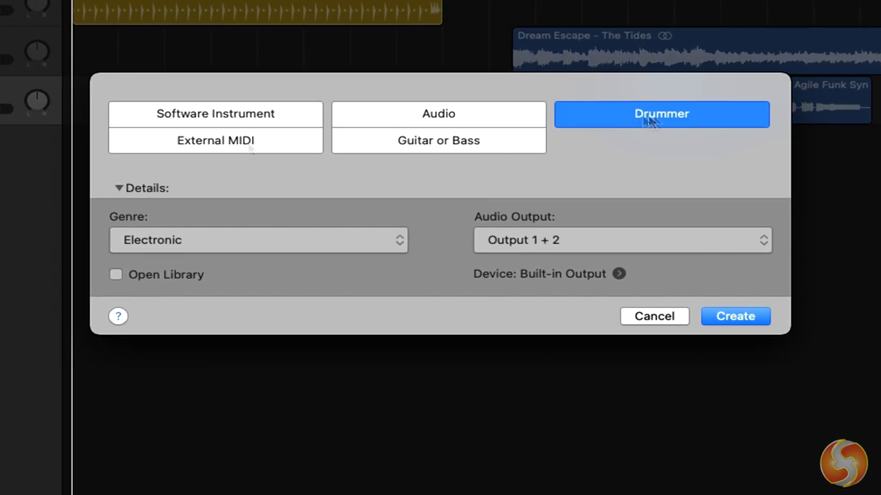
{"action": "left_click", "coordinate": [247, 140]}
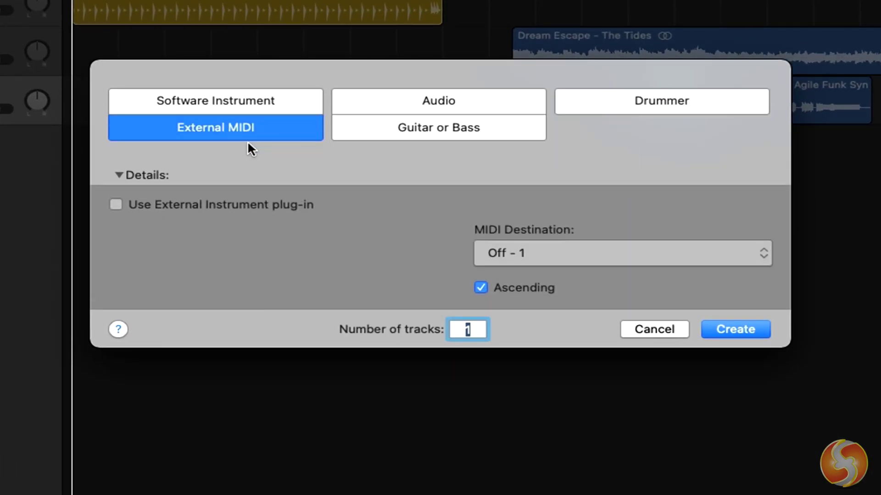
{"action": "left_click", "coordinate": [117, 205]}
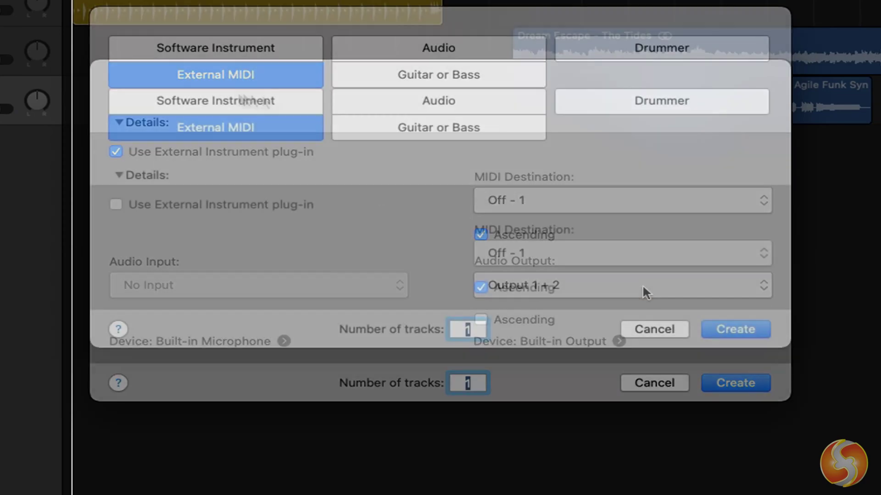
{"action": "left_click", "coordinate": [230, 104]}
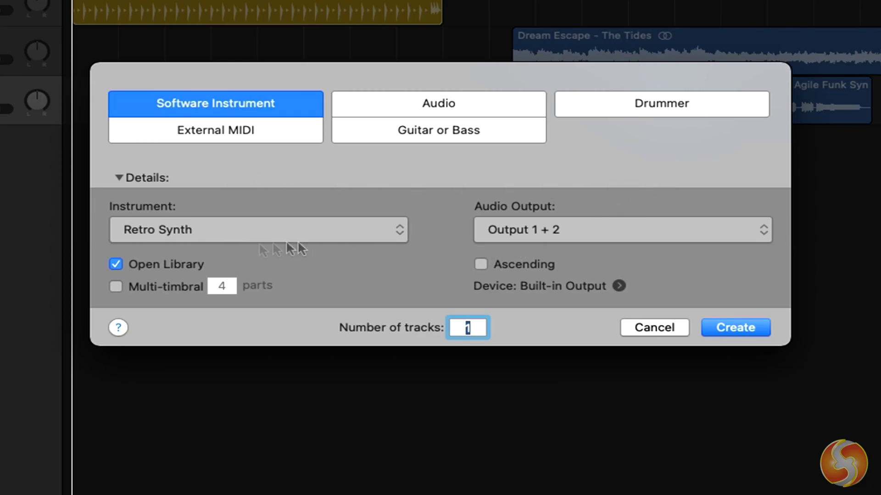
- Create the track with the stereo Retro Synth instrument on Output 1 + 2
{"action": "left_click", "coordinate": [371, 229]}
{"action": "mouse_move", "coordinate": [203, 347]}
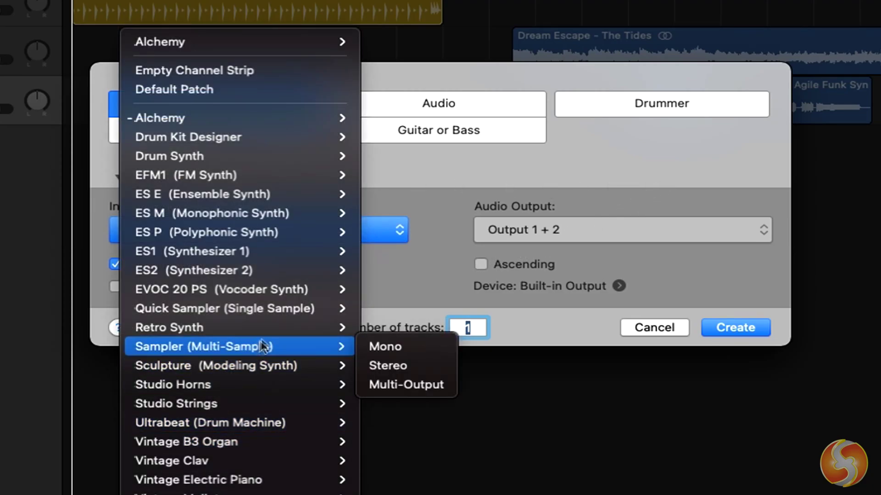
{"action": "left_click", "coordinate": [376, 329]}
{"action": "left_click", "coordinate": [722, 236]}
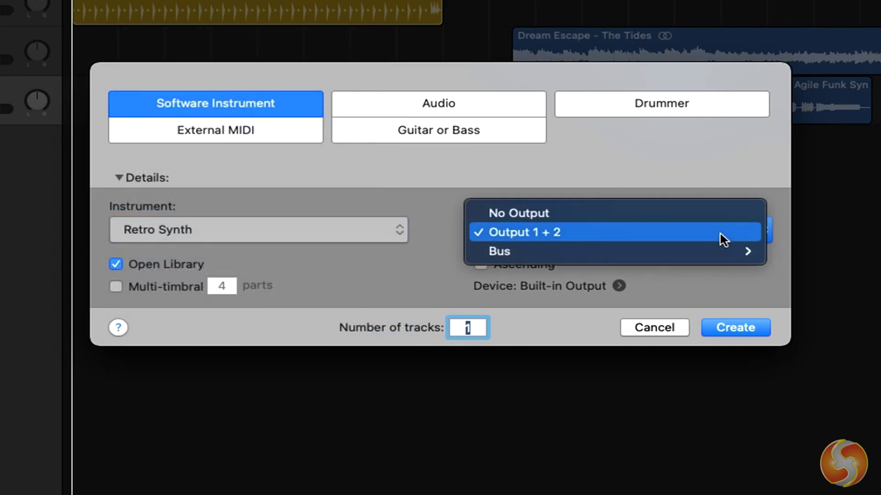
{"action": "left_click", "coordinate": [709, 234]}
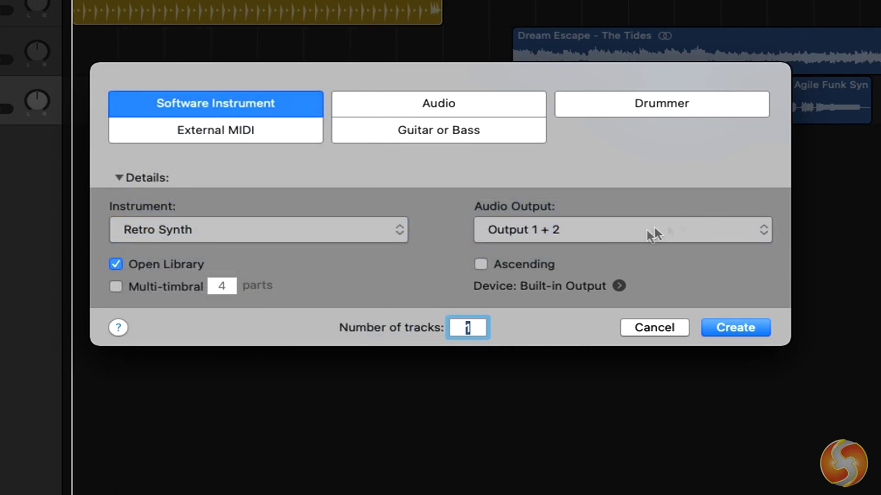
{"action": "left_click", "coordinate": [743, 328]}
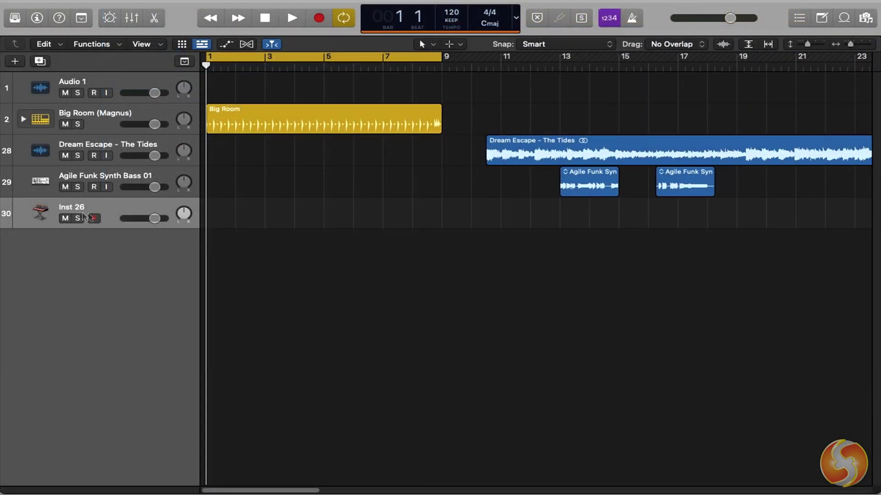
- With the Pencil tool, draw three descending notes into a new Inst 26 piano-roll region
{"action": "left_click", "coordinate": [156, 21]}
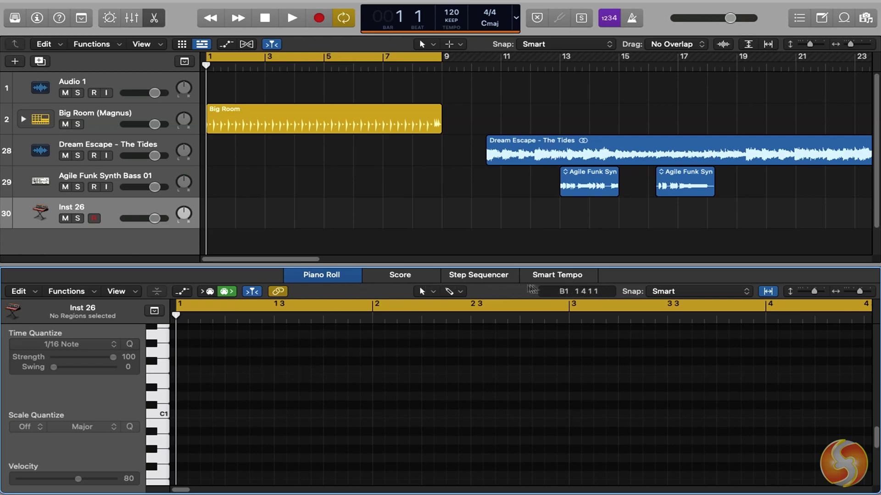
{"action": "key", "text": "t"}
{"action": "key", "text": "p"}
{"action": "left_click", "coordinate": [351, 351]}
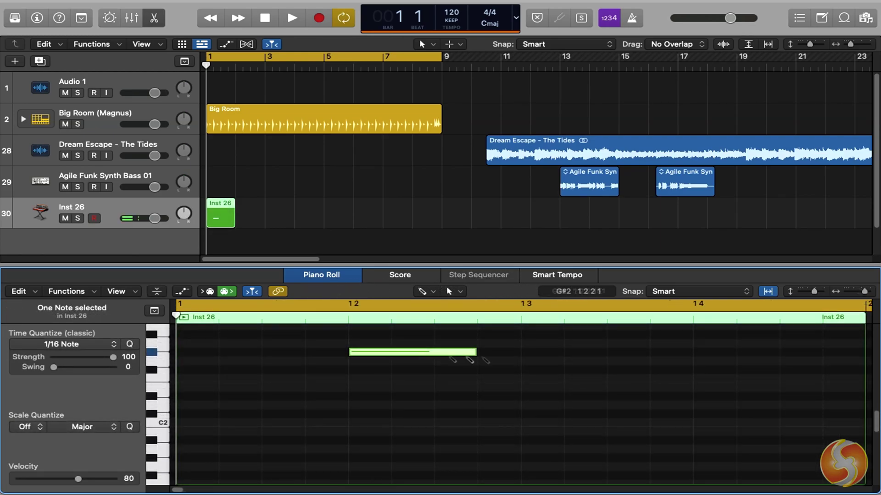
{"action": "left_click", "coordinate": [530, 387]}
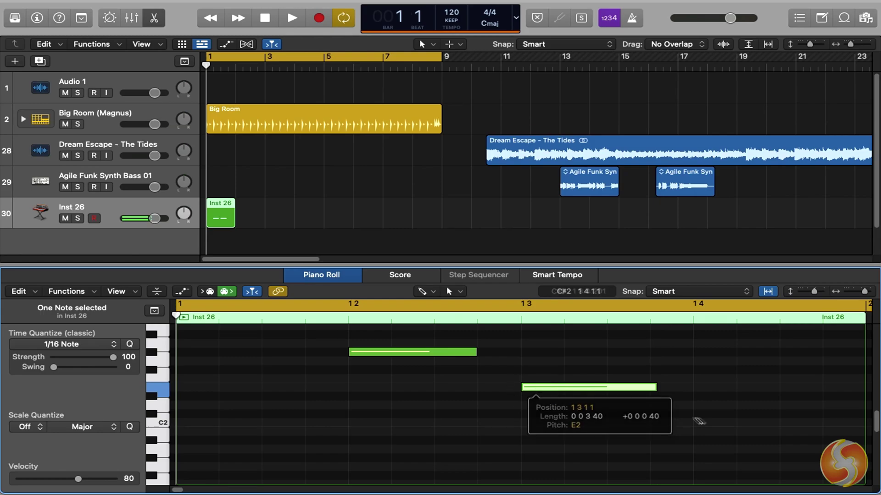
{"action": "left_click", "coordinate": [720, 423]}
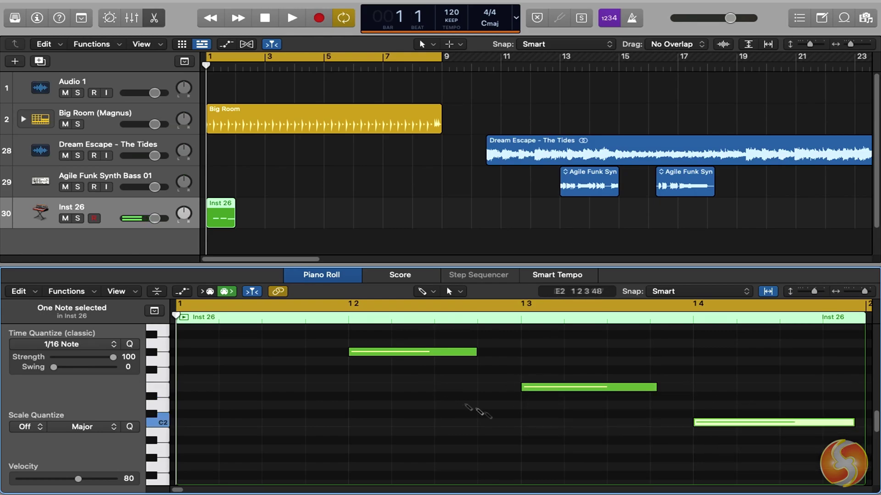
{"action": "left_click", "coordinate": [478, 274]}
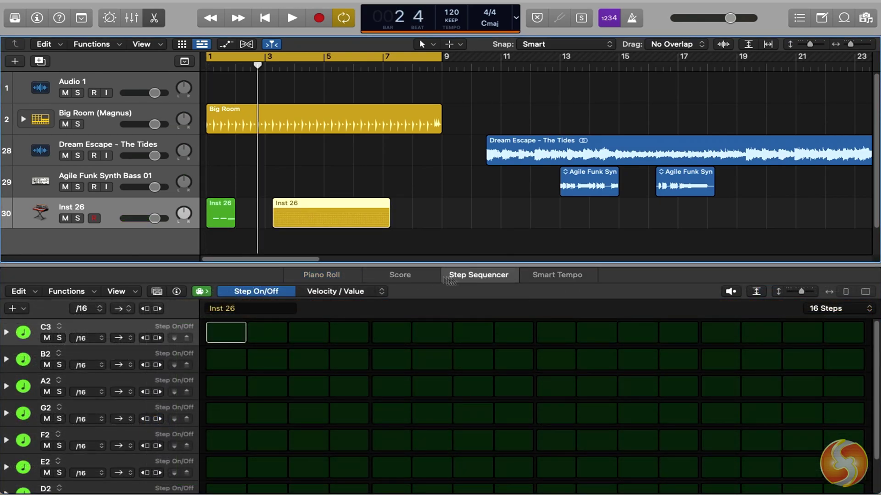
- Turn on B2 steps 2, 7 and 15 and A2 steps 4 and 10 in the step sequencer
{"action": "left_click", "coordinate": [277, 359]}
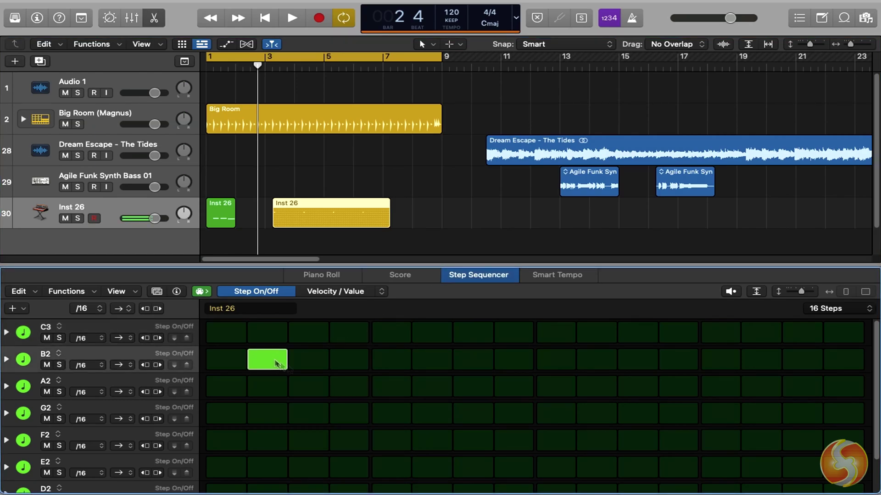
{"action": "left_click", "coordinate": [347, 389]}
{"action": "left_click", "coordinate": [483, 365]}
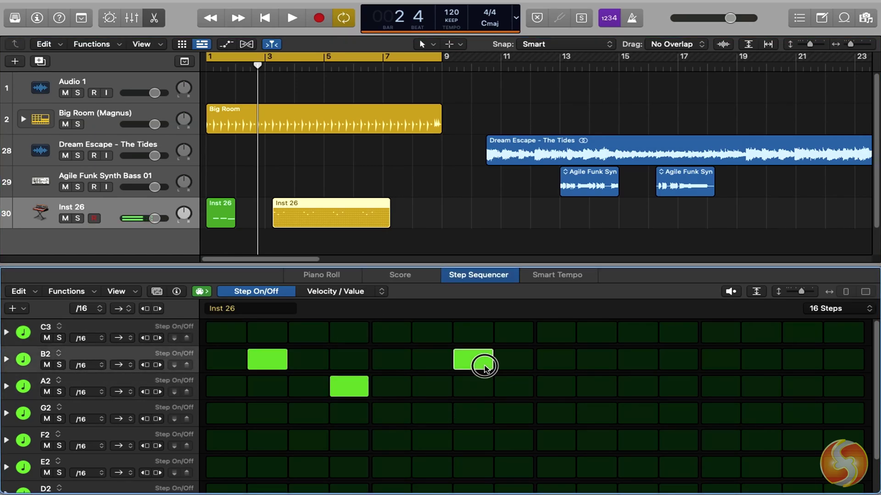
{"action": "left_click", "coordinate": [596, 388]}
{"action": "left_click", "coordinate": [792, 363]}
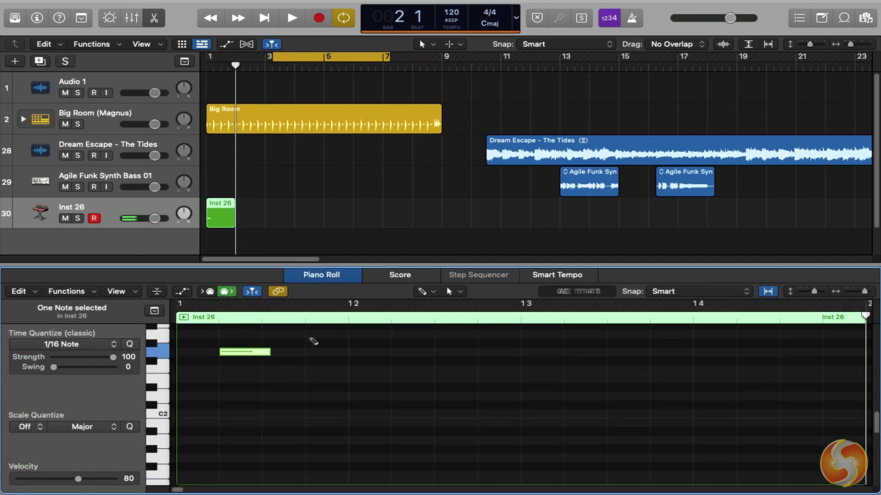
- Attempt two notes in the Inst 26 region, then select the Pencil tool from the tool menu
{"action": "left_click", "coordinate": [322, 337]}
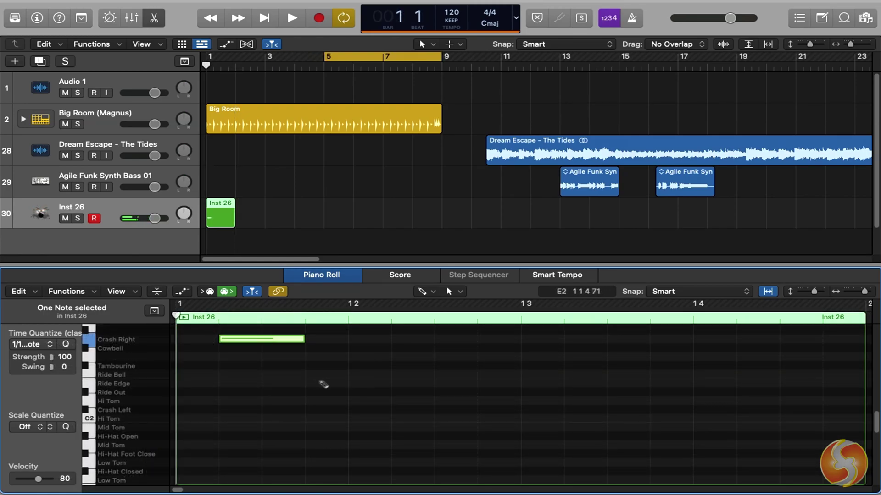
{"action": "mouse_move", "coordinate": [313, 373]}
{"action": "left_mouse_down"}
{"action": "mouse_move", "coordinate": [282, 375]}
{"action": "mouse_move", "coordinate": [350, 376]}
{"action": "mouse_move", "coordinate": [387, 400]}
{"action": "left_mouse_up"}
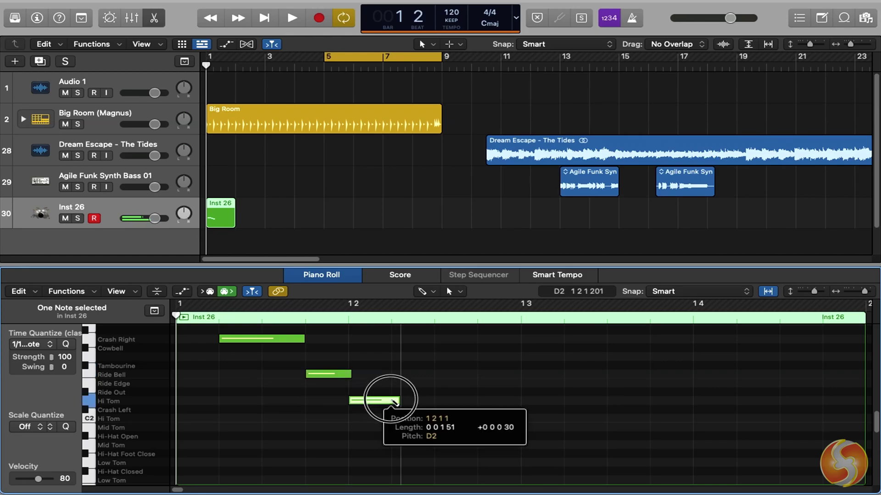
{"action": "left_click", "coordinate": [444, 385]}
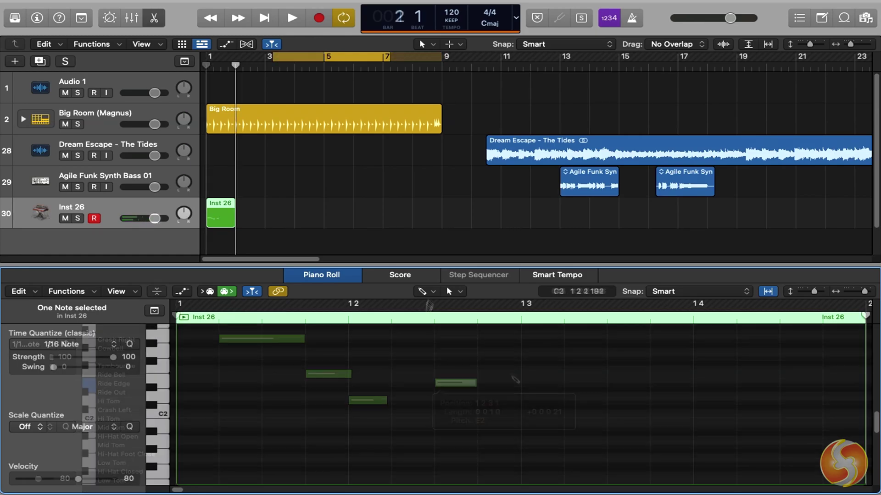
{"action": "left_click", "coordinate": [422, 291]}
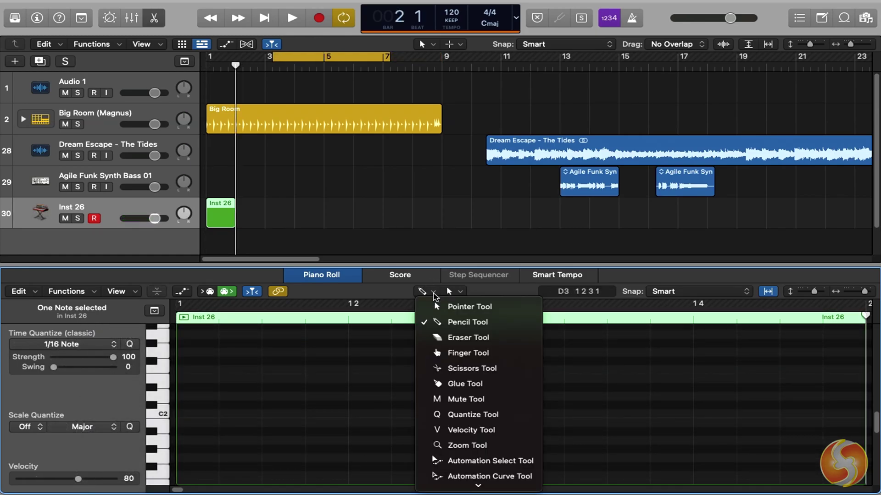
{"action": "left_click", "coordinate": [471, 324]}
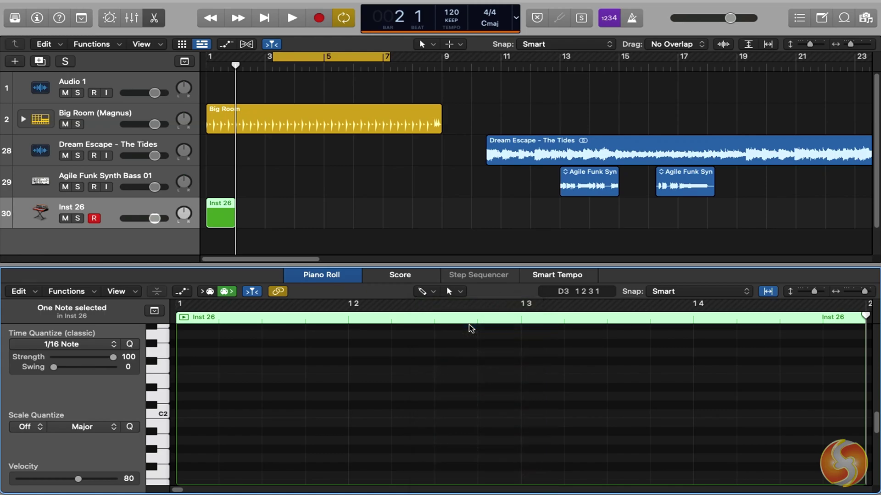
- Draw a note at the start of bar 1 and a higher one later, then play the region
{"action": "left_click_drag", "start_coordinate": [237, 355], "coordinate": [133, 346]}
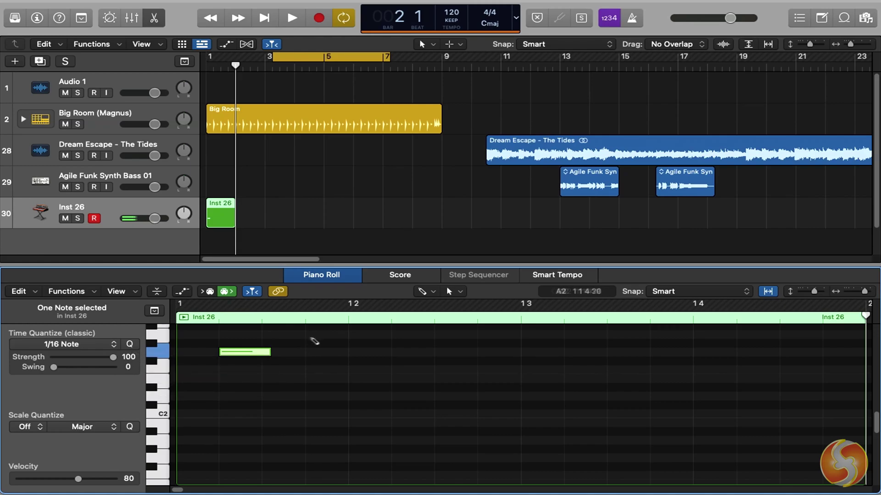
{"action": "mouse_move", "coordinate": [309, 336]}
{"action": "left_mouse_down"}
{"action": "mouse_move", "coordinate": [323, 341]}
{"action": "mouse_move", "coordinate": [377, 420]}
{"action": "left_mouse_up"}
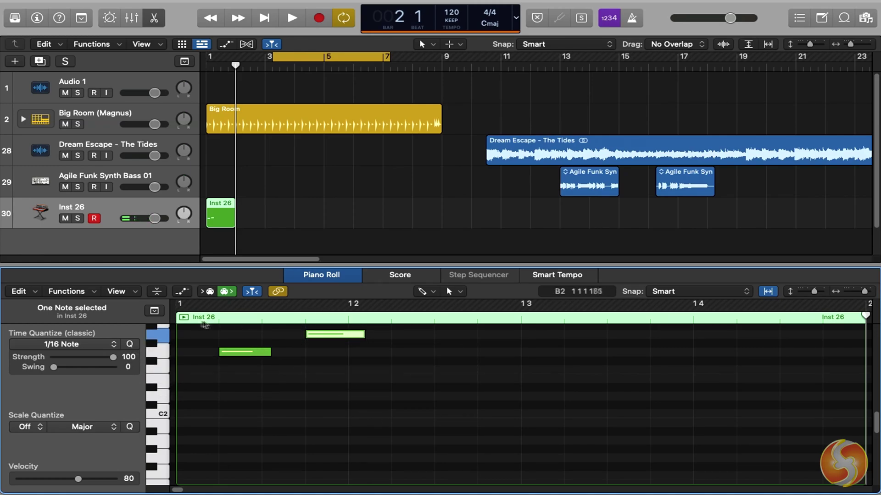
{"action": "left_click", "coordinate": [186, 321]}
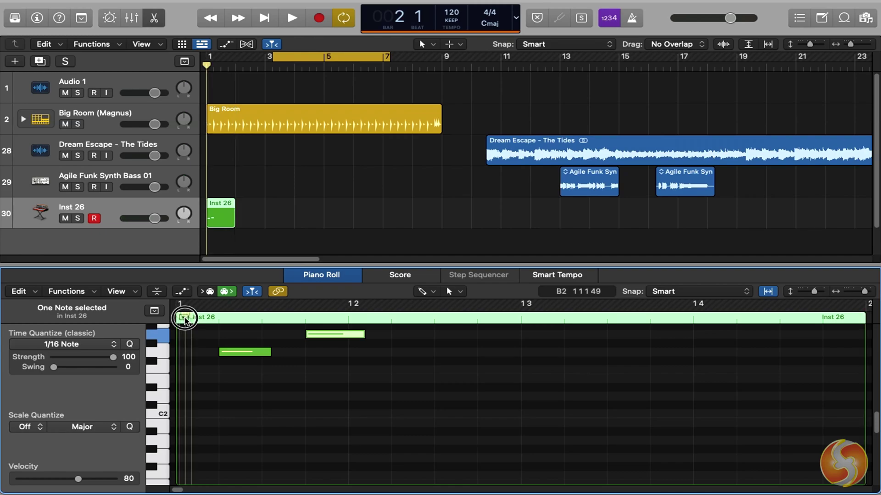
{"action": "key", "text": "u"}
{"action": "key", "text": "space"}
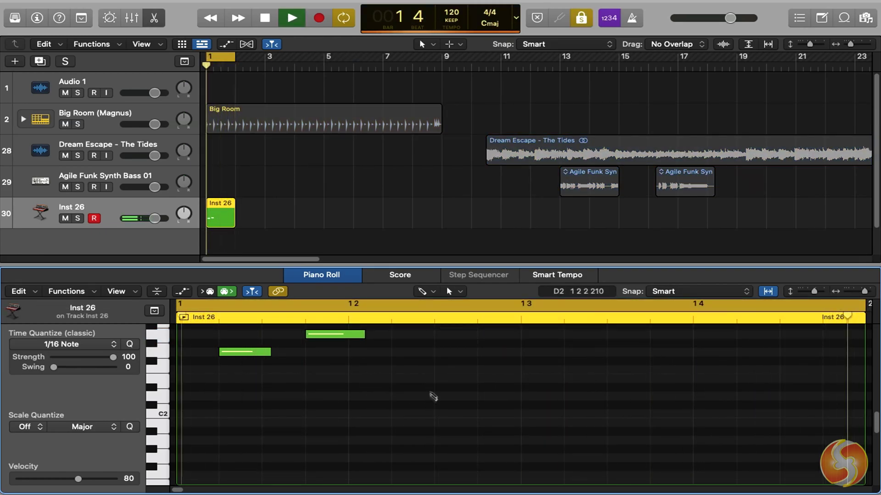
- Draw two more high notes and a lower F2 note, undoing an accidental lengthening of the F2
{"action": "left_click_drag", "start_coordinate": [445, 338], "coordinate": [467, 339]}
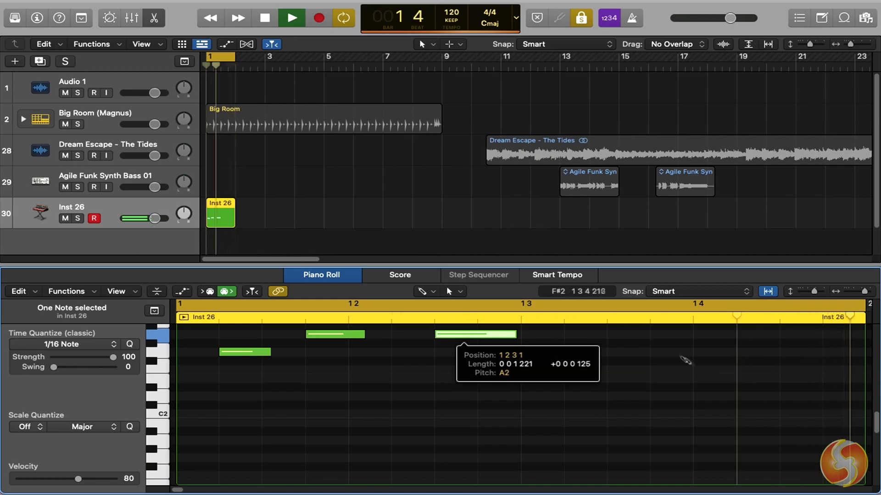
{"action": "mouse_move", "coordinate": [600, 335]}
{"action": "left_mouse_down"}
{"action": "mouse_move", "coordinate": [632, 340]}
{"action": "mouse_move", "coordinate": [617, 337]}
{"action": "left_mouse_up"}
{"action": "mouse_move", "coordinate": [440, 396]}
{"action": "left_mouse_down"}
{"action": "mouse_move", "coordinate": [468, 402]}
{"action": "mouse_move", "coordinate": [473, 376]}
{"action": "left_mouse_up"}
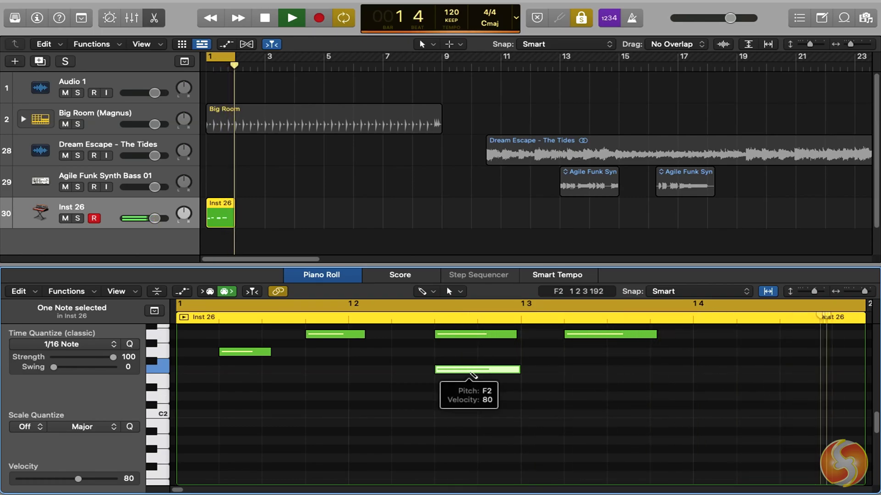
{"action": "left_click_drag", "start_coordinate": [517, 370], "coordinate": [604, 373]}
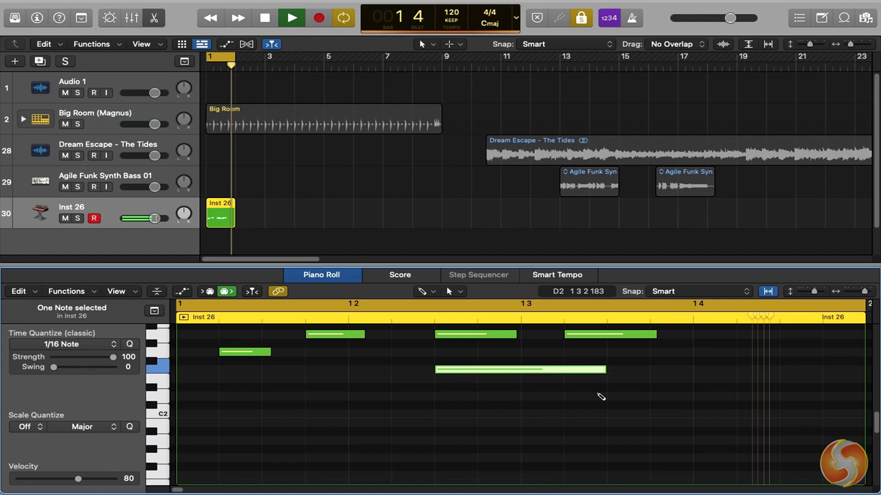
{"action": "key", "text": "super+z"}
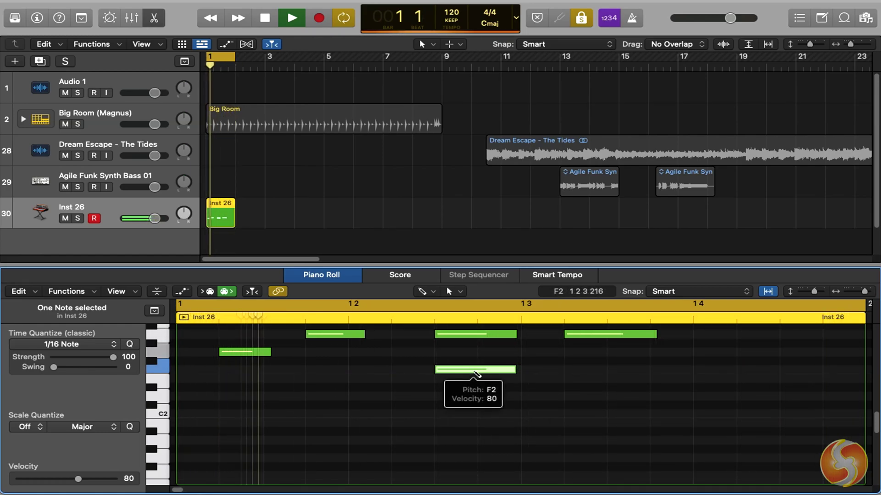
{"action": "key", "text": "Delete"}
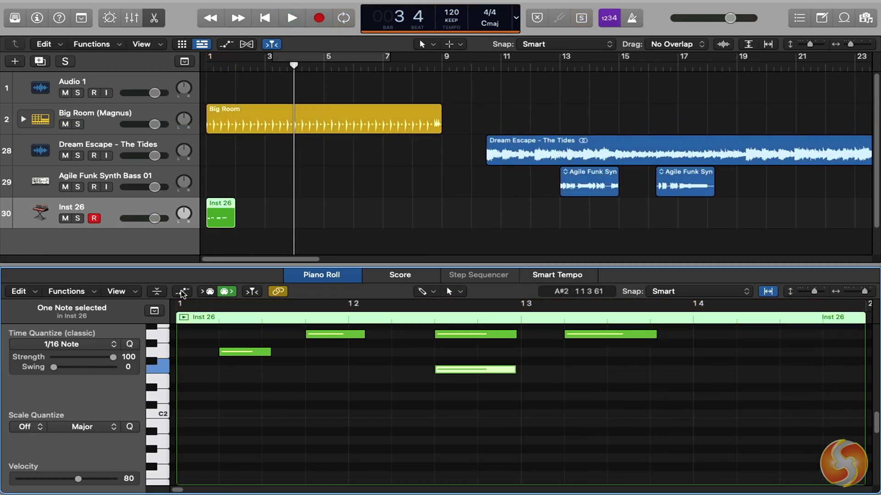
- Show note velocities, raise the second note's and lower the fourth's, then audition the region
{"action": "left_click", "coordinate": [183, 293]}
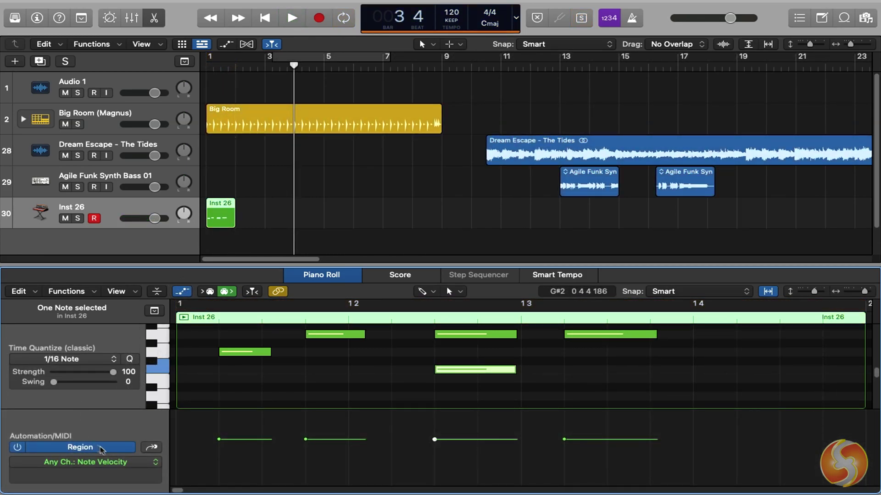
{"action": "left_click_drag", "start_coordinate": [304, 439], "coordinate": [305, 421]}
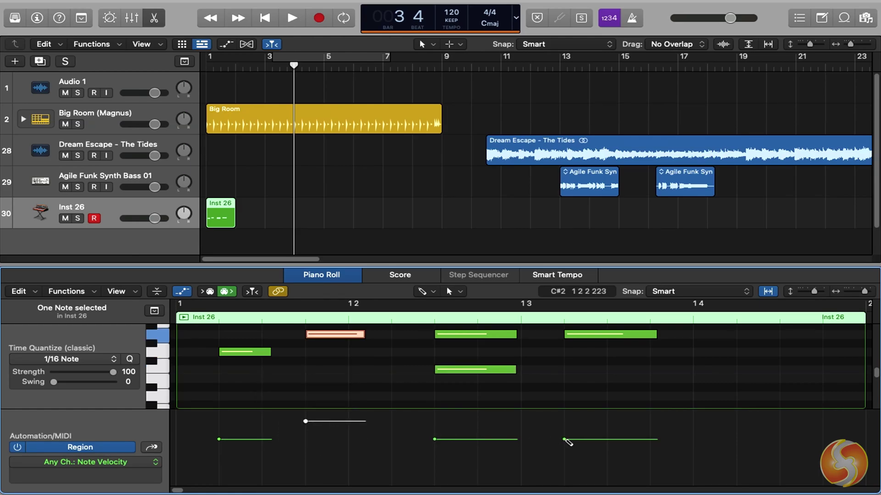
{"action": "left_click_drag", "start_coordinate": [566, 441], "coordinate": [566, 474]}
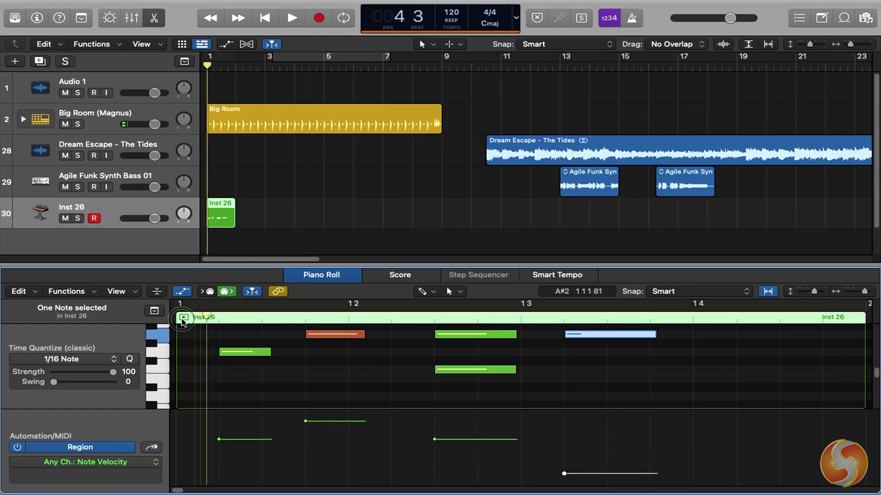
{"action": "left_click", "coordinate": [183, 318]}
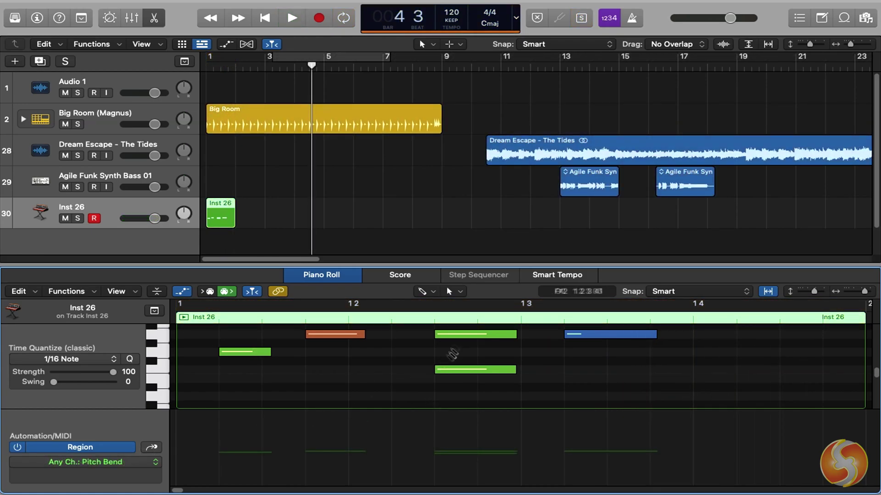
- Draw a wavy pitch-bend curve across the region with the Pencil and play it back
{"action": "left_click", "coordinate": [423, 291]}
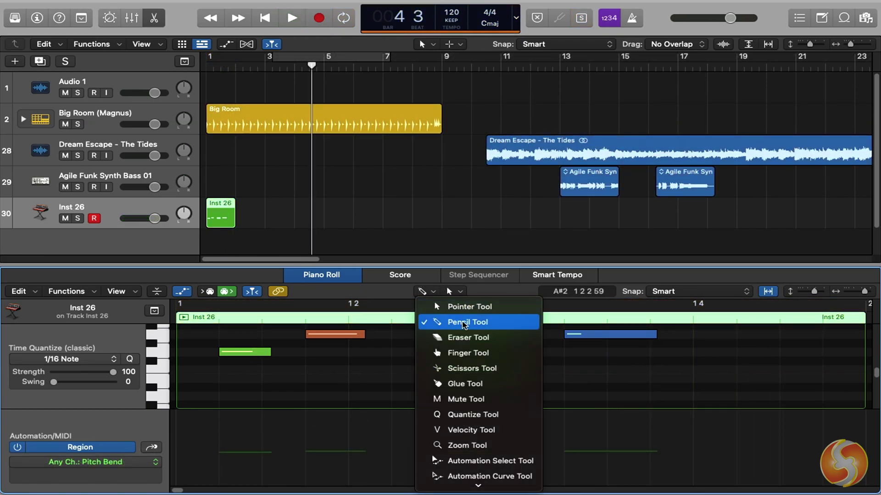
{"action": "left_click", "coordinate": [463, 324]}
{"action": "left_click_drag", "start_coordinate": [181, 444], "coordinate": [661, 434]}
{"action": "left_click", "coordinate": [183, 318]}
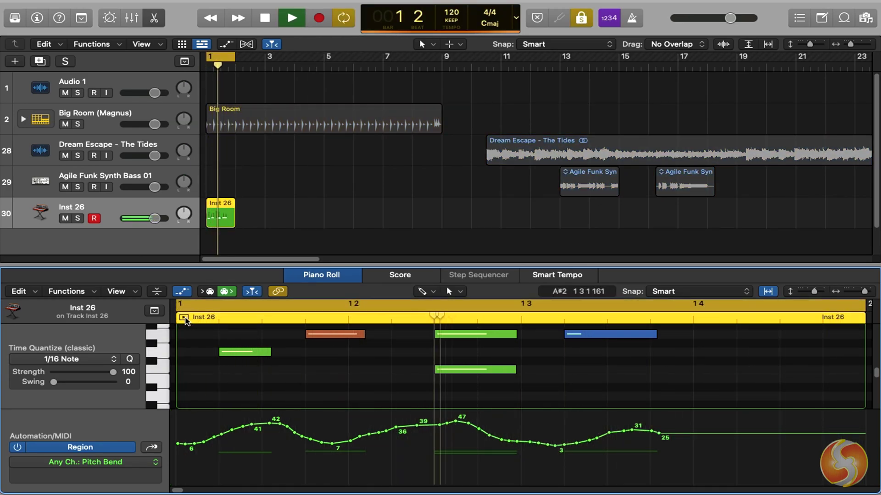
{"action": "left_click", "coordinate": [184, 319]}
- Erase the entire pitch-bend curve with the Eraser tool
{"action": "left_click", "coordinate": [434, 292]}
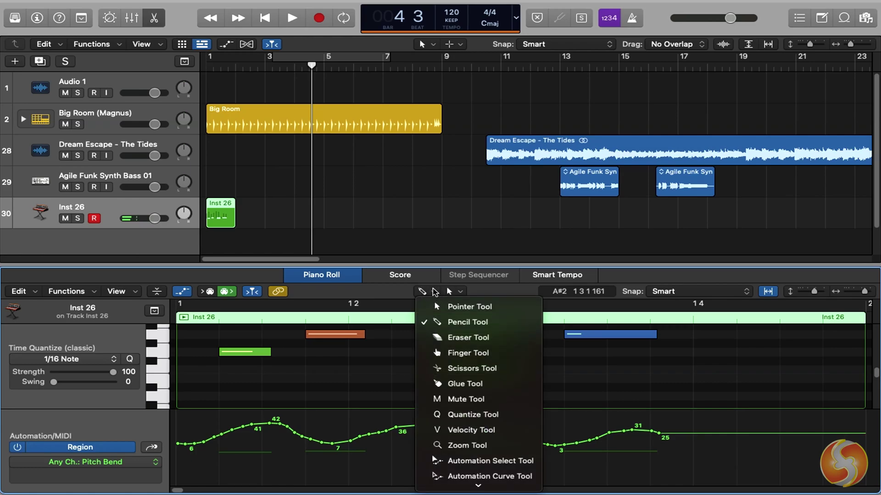
{"action": "left_click", "coordinate": [468, 338]}
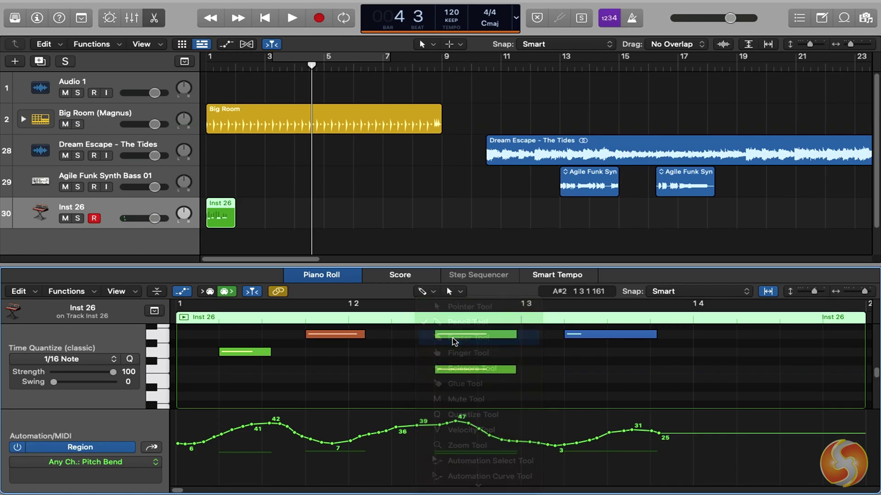
{"action": "left_click", "coordinate": [611, 435]}
{"action": "left_click_drag", "start_coordinate": [605, 437], "coordinate": [176, 446]}
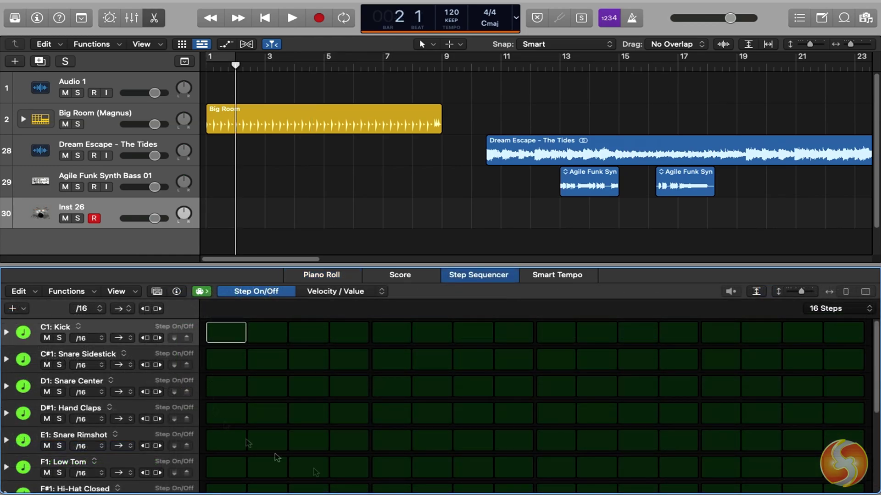
- Set the pattern to 16 steps and place kick, sidestick and hand-clap hits (claps at steps 2 and 13), auditioning it
{"action": "left_click", "coordinate": [825, 308]}
{"action": "left_click", "coordinate": [846, 347]}
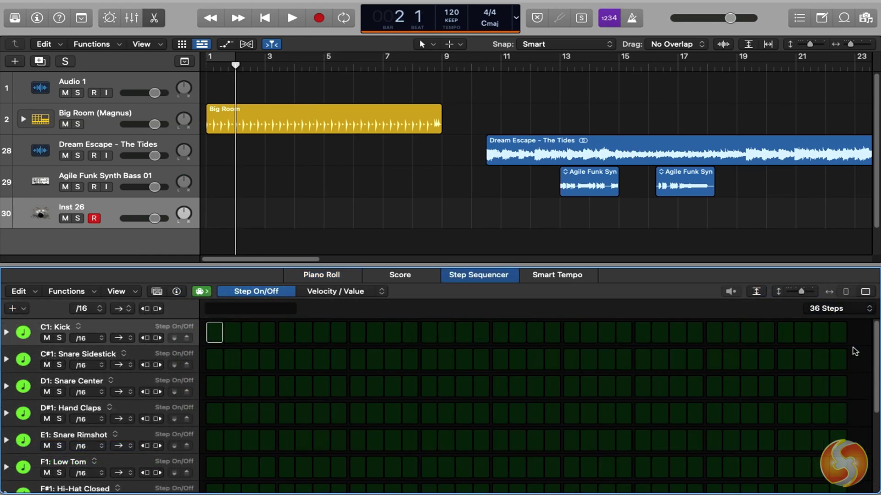
{"action": "left_click", "coordinate": [869, 311]}
{"action": "left_click", "coordinate": [836, 271]}
{"action": "scroll", "coordinate": [477, 403], "scroll_direction": "down", "scroll_amount": 3}
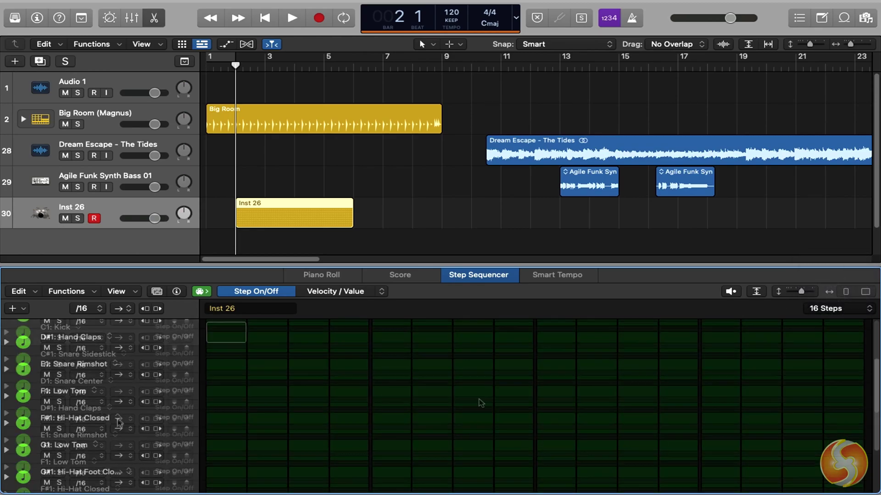
{"action": "left_click", "coordinate": [116, 422]}
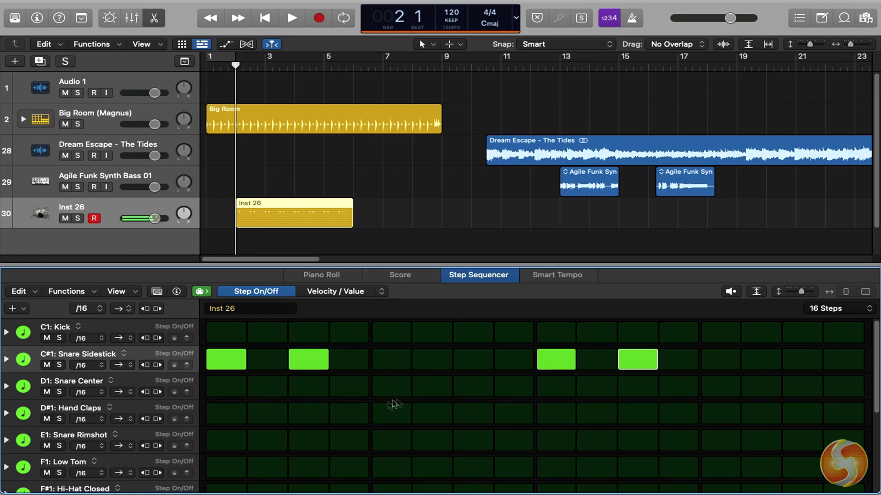
{"action": "left_click", "coordinate": [272, 413]}
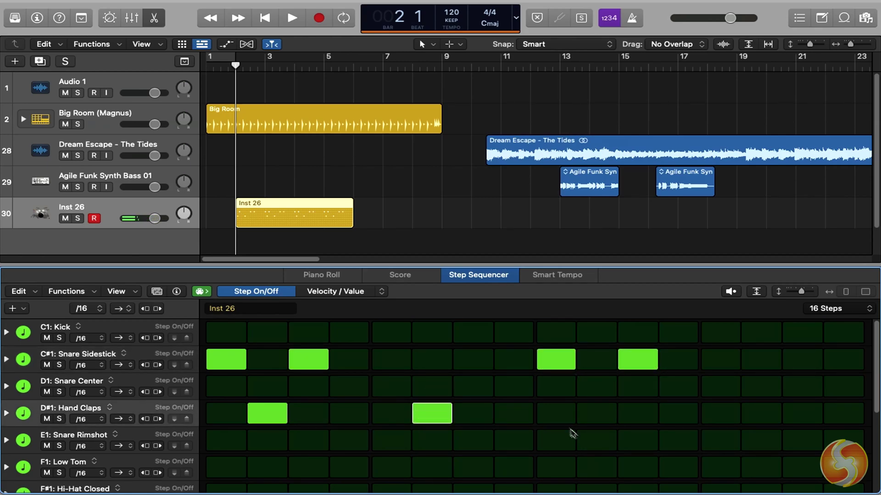
{"action": "left_click", "coordinate": [720, 414]}
{"action": "key", "text": "space"}
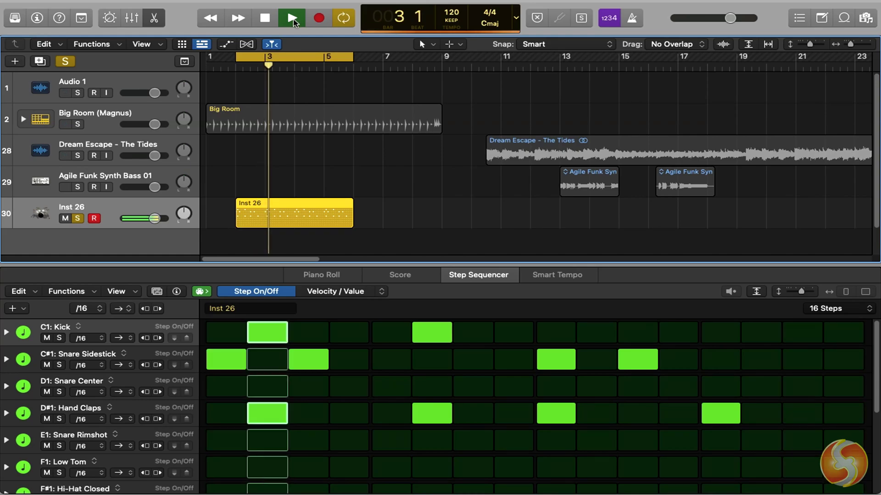
{"action": "key", "text": "space"}
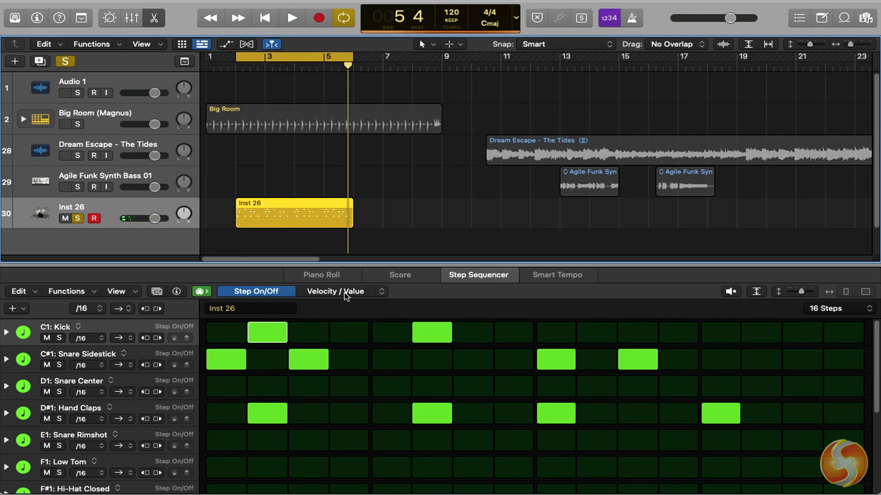
- In Velocity view, lower one kick step to 43 and the step-6 hand clap to 52, then hear the softer hits
{"action": "left_click", "coordinate": [344, 292]}
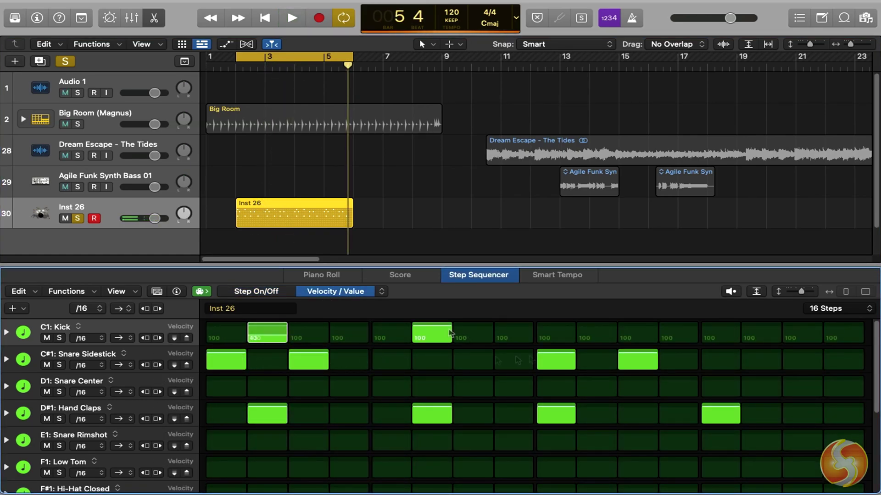
{"action": "left_click_drag", "start_coordinate": [450, 333], "coordinate": [442, 342]}
{"action": "left_click_drag", "start_coordinate": [444, 408], "coordinate": [439, 421]}
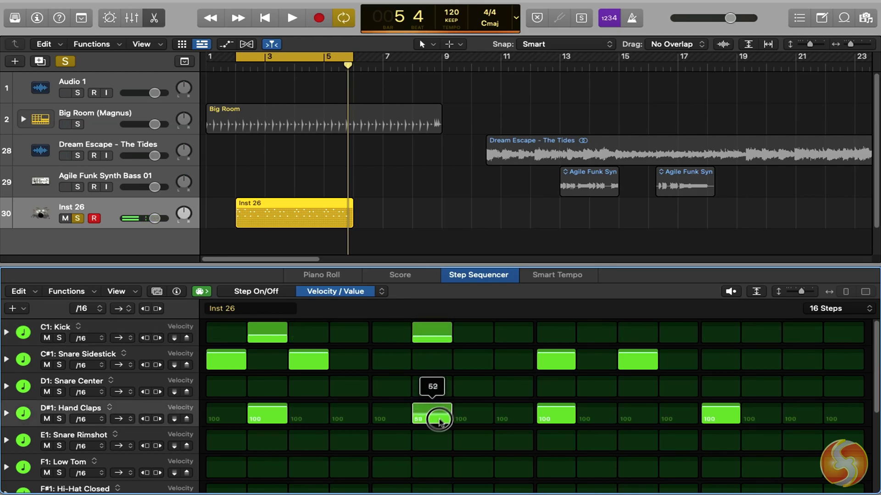
{"action": "key", "text": "space"}
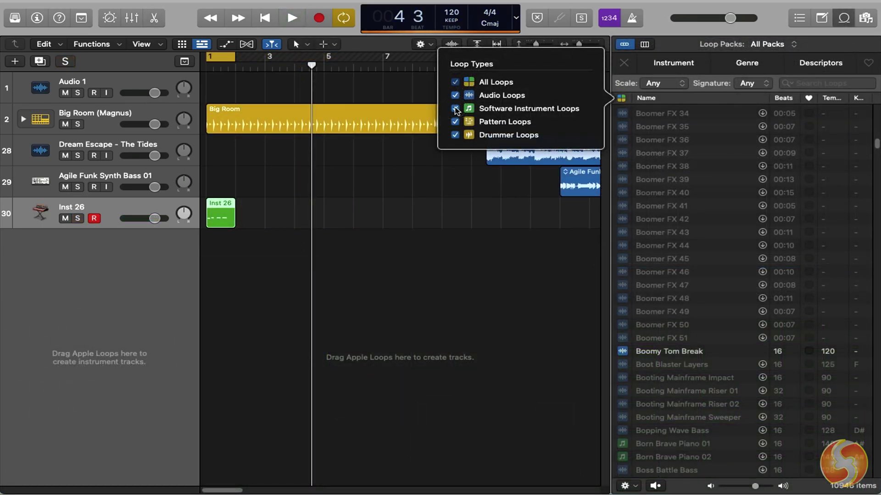
- Filter to Software Instrument Loops, add the Je Danse Synth Arpeggio loop, audition it and solo the track
{"action": "left_click", "coordinate": [456, 109], "text": "alt"}
{"action": "left_click", "coordinate": [590, 245]}
{"action": "scroll", "coordinate": [658, 259], "scroll_direction": "down", "scroll_amount": 5}
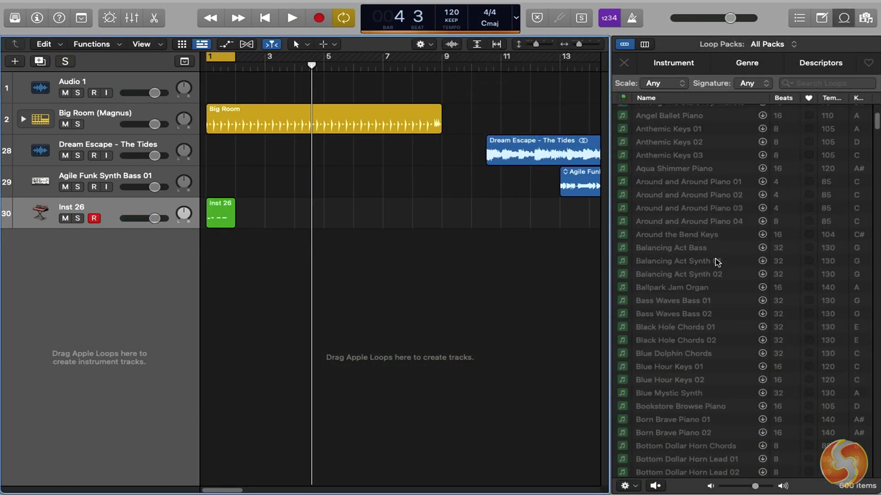
{"action": "scroll", "coordinate": [668, 228], "scroll_direction": "down", "scroll_amount": 20}
{"action": "mouse_move", "coordinate": [669, 231]}
{"action": "left_mouse_down"}
{"action": "mouse_move", "coordinate": [344, 236]}
{"action": "mouse_move", "coordinate": [351, 236]}
{"action": "left_mouse_up"}
{"action": "key", "text": "space"}
{"action": "key", "text": "s"}
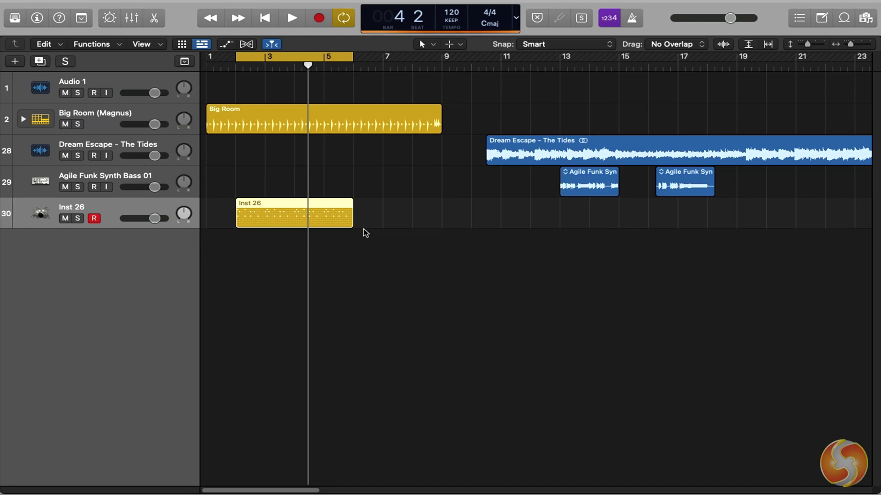
- Swap Inst 26's instrument to Quick Sampler and load Bassline12.wav from Finder into it
{"action": "left_click", "coordinate": [38, 20]}
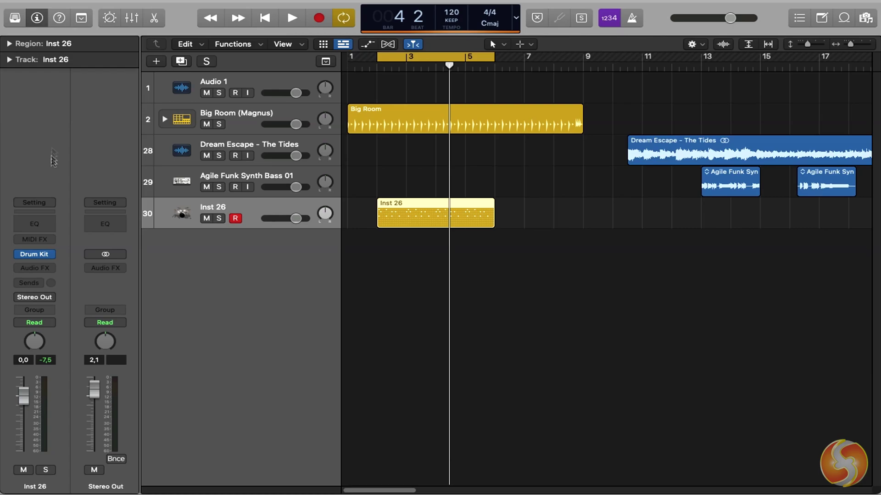
{"action": "left_click", "coordinate": [35, 255]}
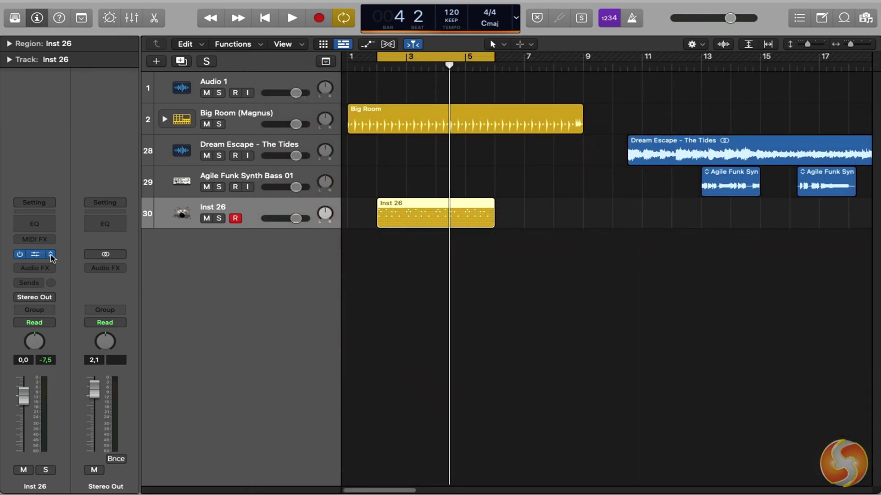
{"action": "left_click", "coordinate": [52, 254]}
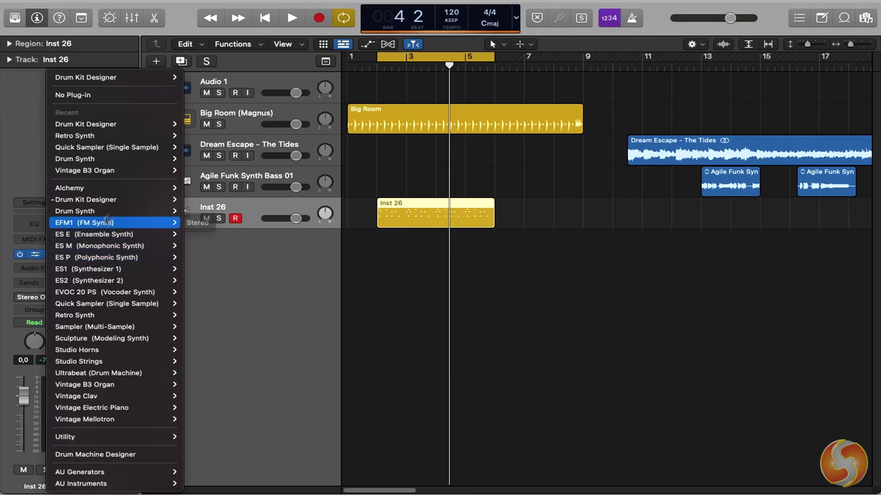
{"action": "mouse_move", "coordinate": [86, 200]}
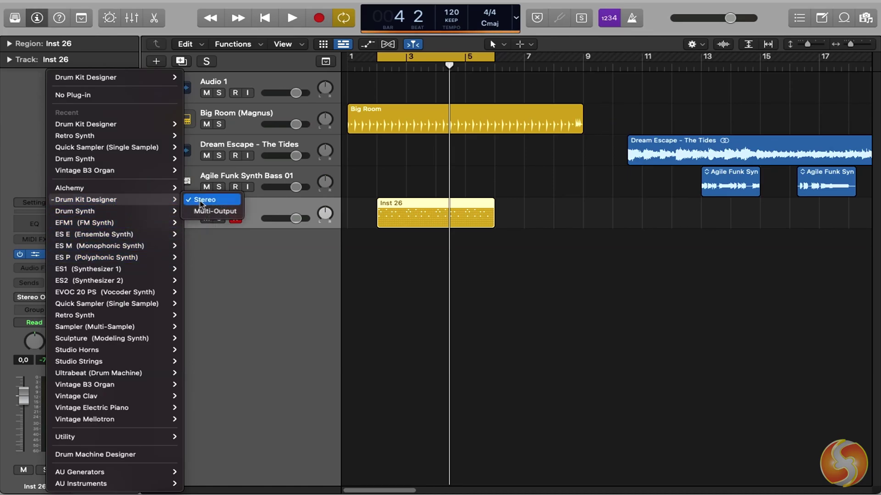
{"action": "left_click", "coordinate": [202, 201]}
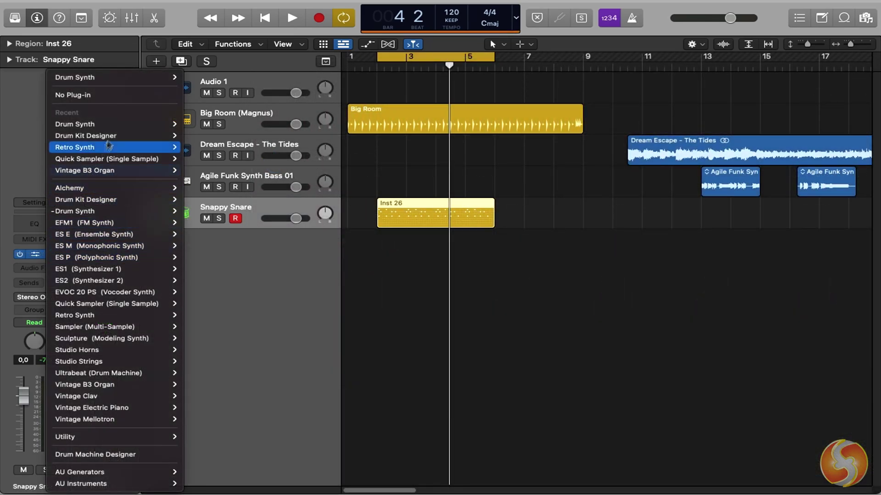
{"action": "left_click", "coordinate": [195, 159]}
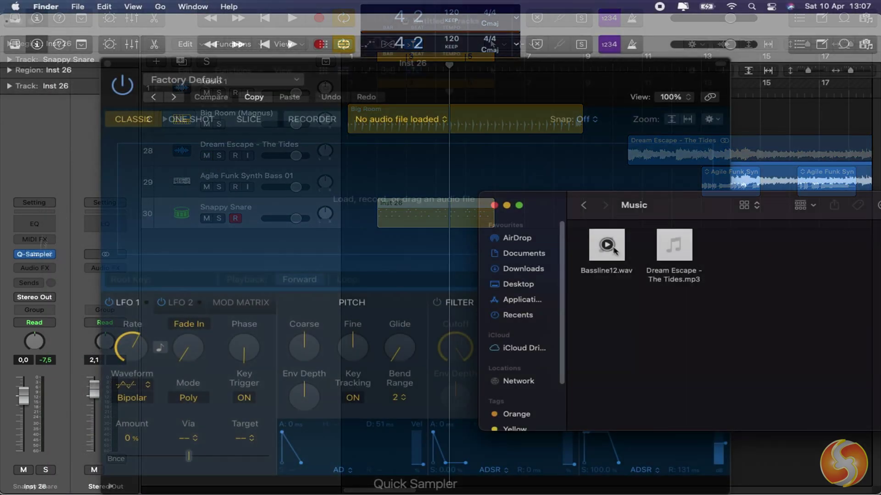
{"action": "mouse_move", "coordinate": [607, 244]}
{"action": "left_mouse_down"}
{"action": "mouse_move", "coordinate": [403, 203]}
{"action": "mouse_move", "coordinate": [326, 199]}
{"action": "left_mouse_up"}
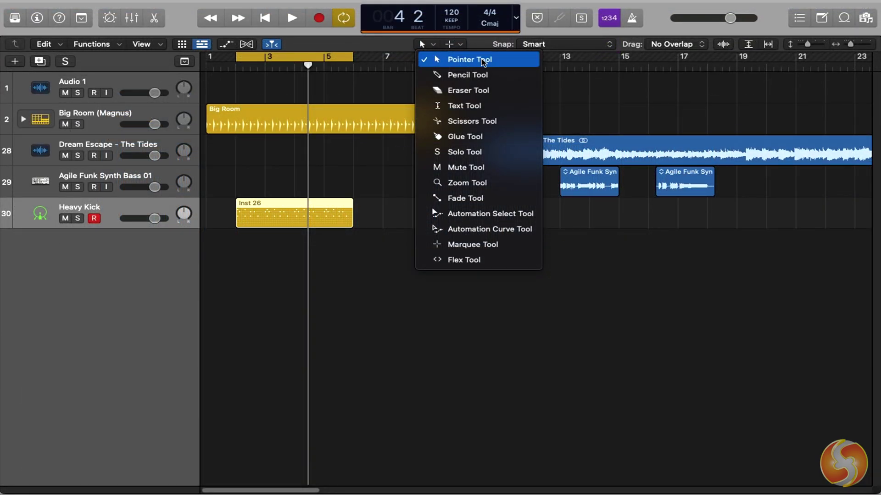
- With the Pointer Tool, nudge Dream Escape later and move the first Agile Funk region to bar 10
{"action": "left_click", "coordinate": [482, 60]}
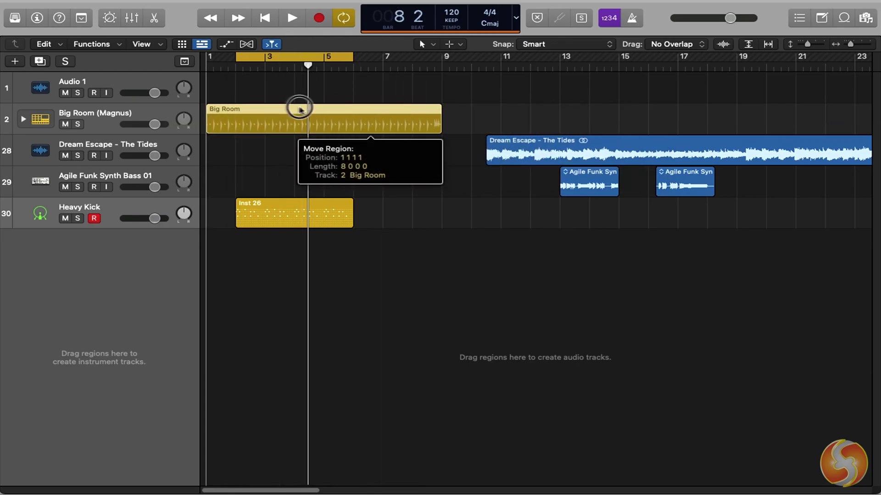
{"action": "left_click_drag", "start_coordinate": [386, 117], "coordinate": [299, 104]}
{"action": "left_click_drag", "start_coordinate": [514, 147], "coordinate": [522, 147]}
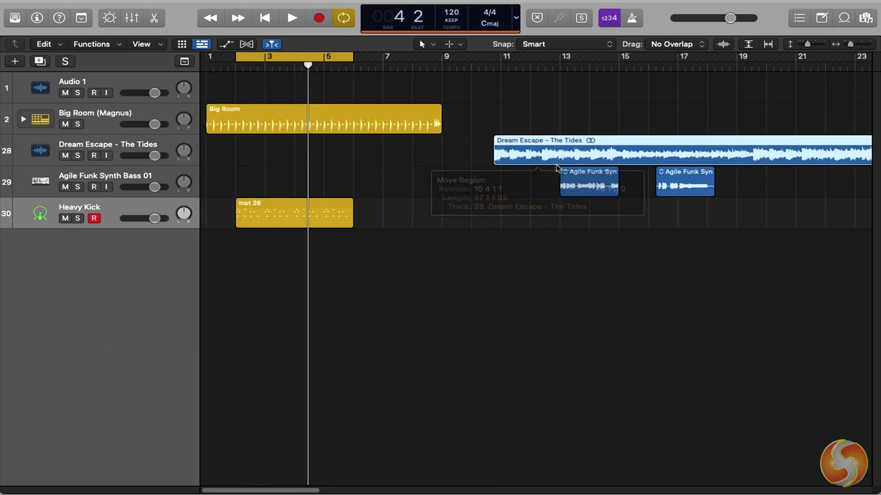
{"action": "mouse_move", "coordinate": [584, 176]}
{"action": "left_mouse_down"}
{"action": "mouse_move", "coordinate": [348, 144]}
{"action": "mouse_move", "coordinate": [453, 182]}
{"action": "mouse_move", "coordinate": [606, 185]}
{"action": "left_mouse_up"}
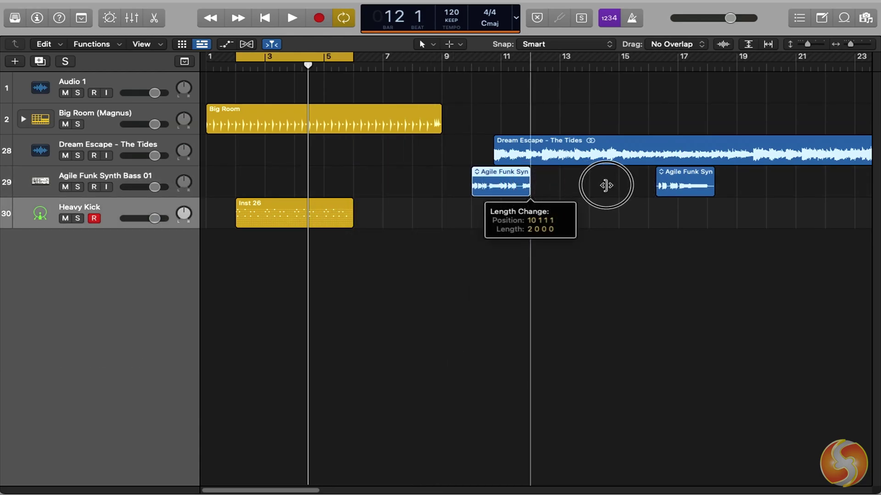
{"action": "left_click_drag", "start_coordinate": [530, 186], "coordinate": [529, 186]}
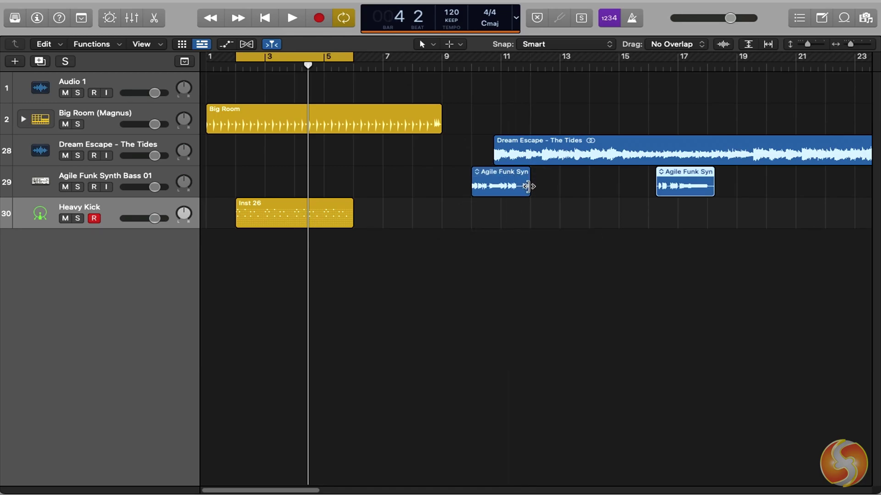
{"action": "mouse_move", "coordinate": [535, 176]}
{"action": "left_mouse_down"}
{"action": "mouse_move", "coordinate": [631, 178]}
{"action": "mouse_move", "coordinate": [534, 178]}
{"action": "left_mouse_up"}
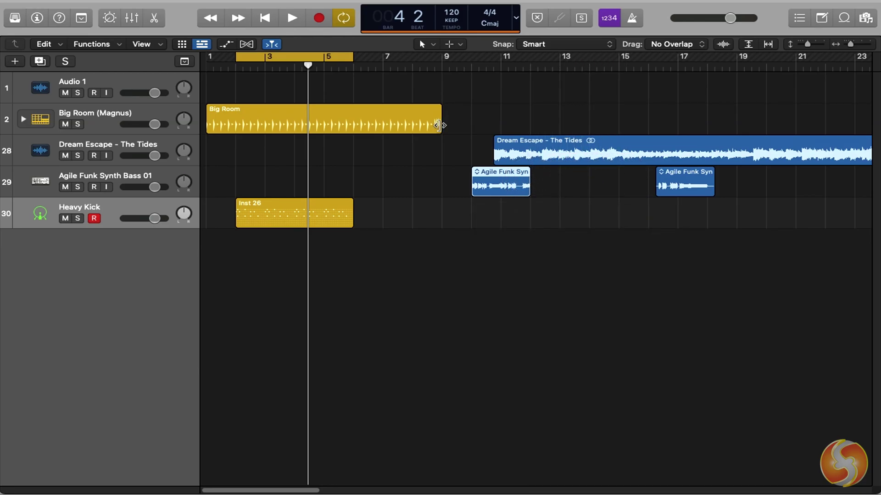
- Lengthen Big Room to about bar 14, then undo it and clear the cycle range
{"action": "left_click_drag", "start_coordinate": [441, 125], "coordinate": [583, 124]}
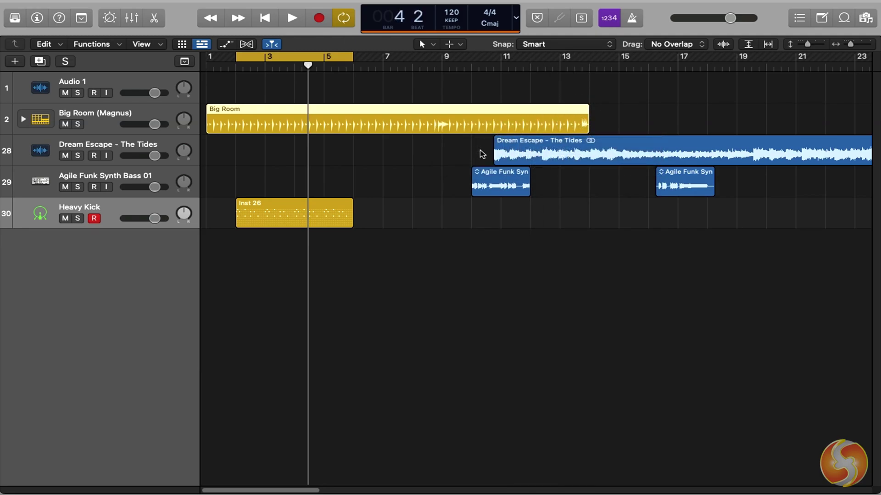
{"action": "left_click_drag", "start_coordinate": [472, 213], "coordinate": [281, 342]}
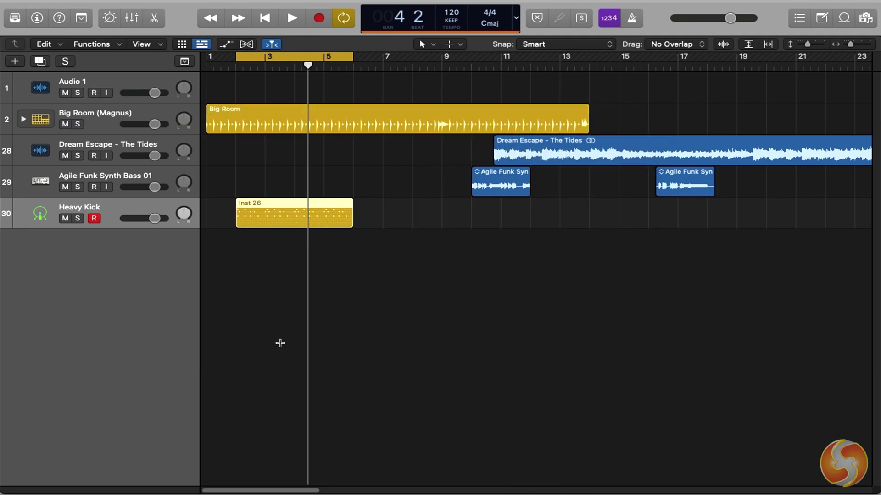
{"action": "key", "text": "super+z"}
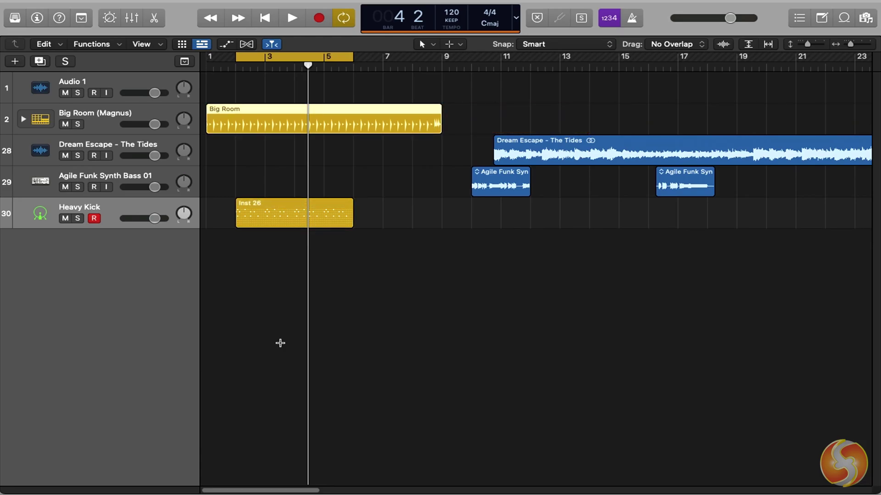
{"action": "key", "text": "super+z"}
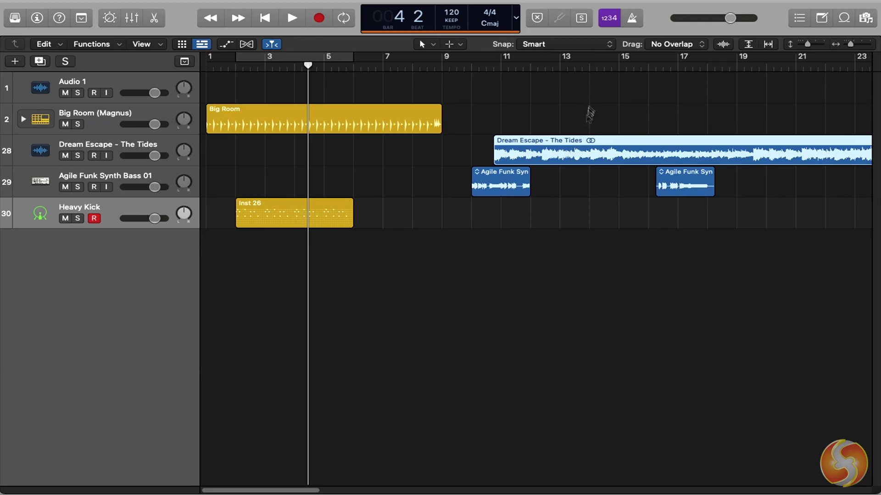
- Split Dream Escape at bar 14 and move its second part to bar 16
{"action": "left_click", "coordinate": [602, 69]}
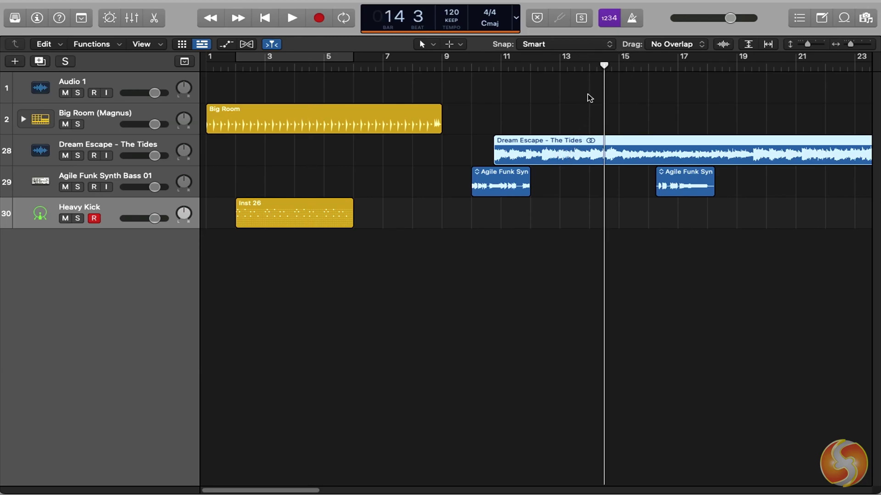
{"action": "key", "text": "super+t"}
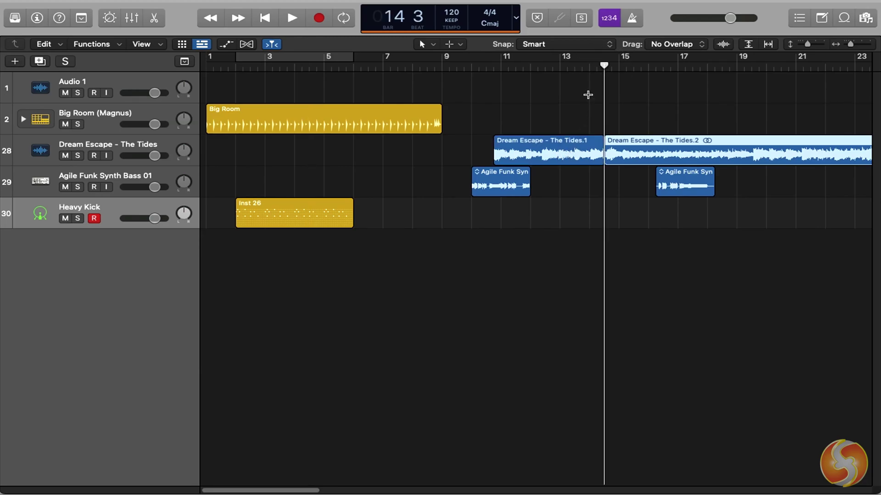
{"action": "left_click_drag", "start_coordinate": [619, 145], "coordinate": [671, 145]}
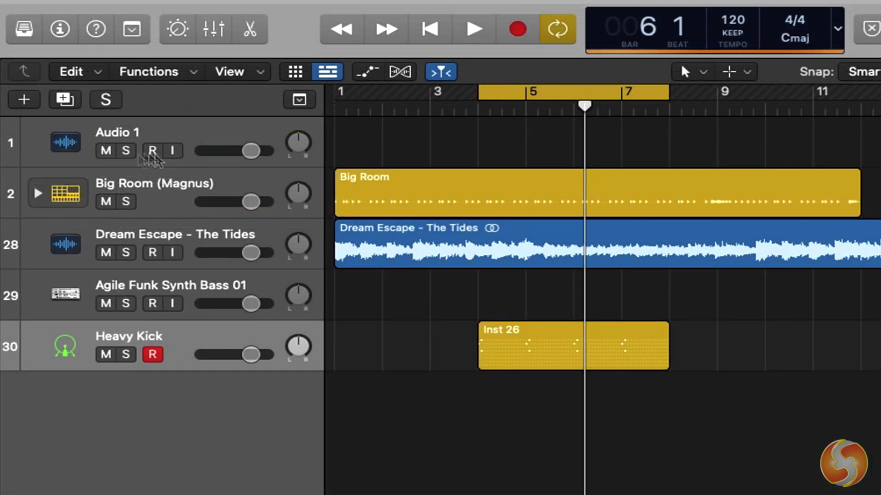
- Play without cycle and audition Dream Escape - The Tides muted, then soloed, then back to normal
{"action": "key", "text": "space"}
{"action": "key", "text": "c"}
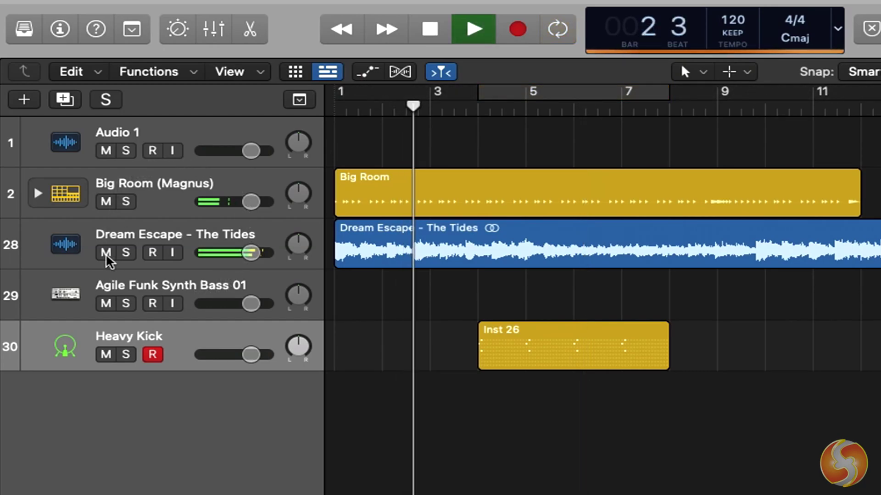
{"action": "left_click", "coordinate": [107, 253]}
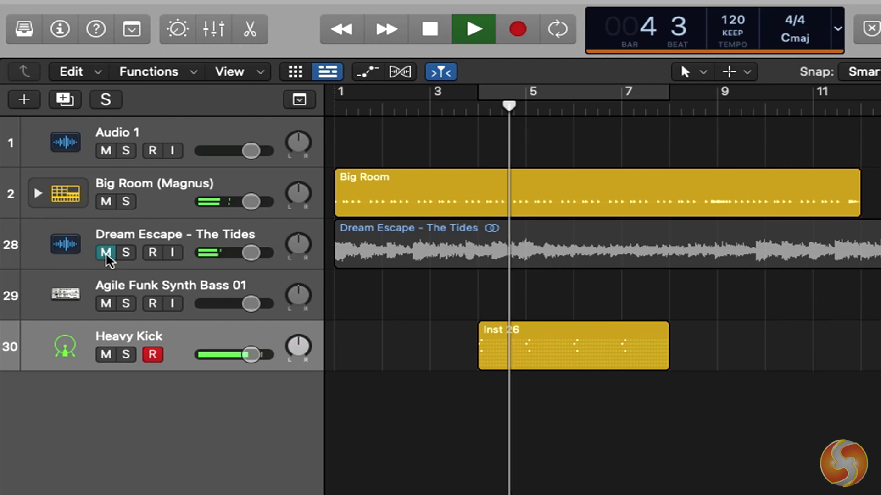
{"action": "left_click", "coordinate": [107, 253]}
{"action": "left_click", "coordinate": [127, 253]}
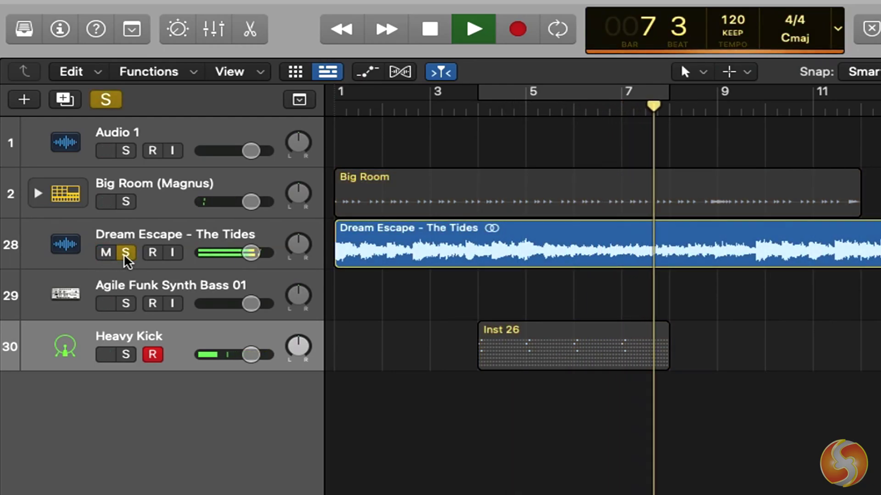
{"action": "left_click", "coordinate": [125, 253]}
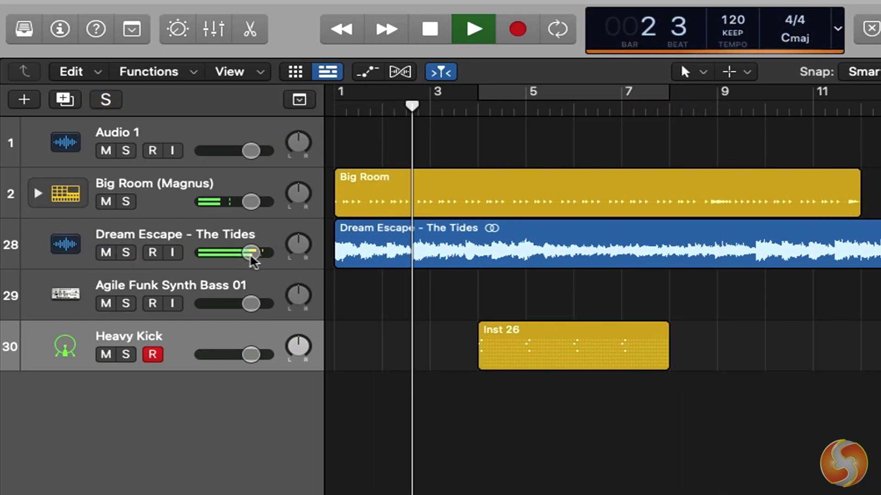
- Lower Dream Escape's volume, pan it right to +63, stop, and bring up its track options menu
{"action": "mouse_move", "coordinate": [252, 253]}
{"action": "left_mouse_down"}
{"action": "mouse_move", "coordinate": [117, 252]}
{"action": "mouse_move", "coordinate": [252, 253]}
{"action": "mouse_move", "coordinate": [298, 318]}
{"action": "left_mouse_up"}
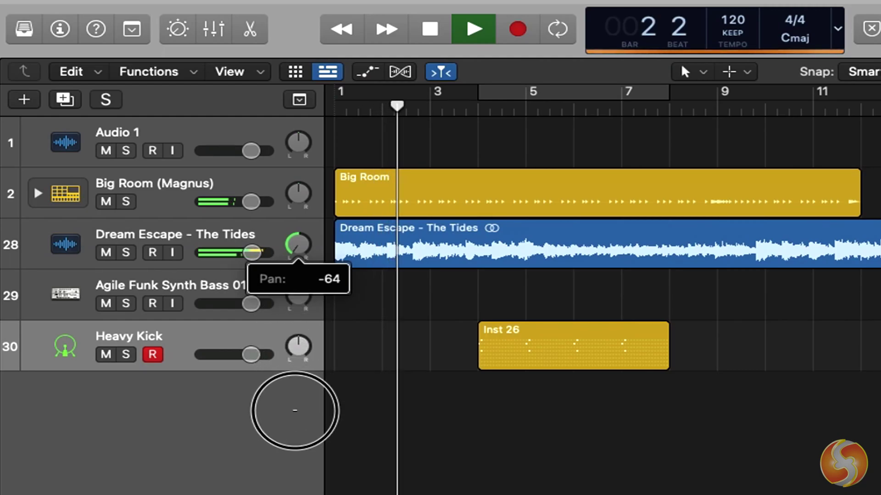
{"action": "left_click_drag", "start_coordinate": [298, 244], "coordinate": [308, 143]}
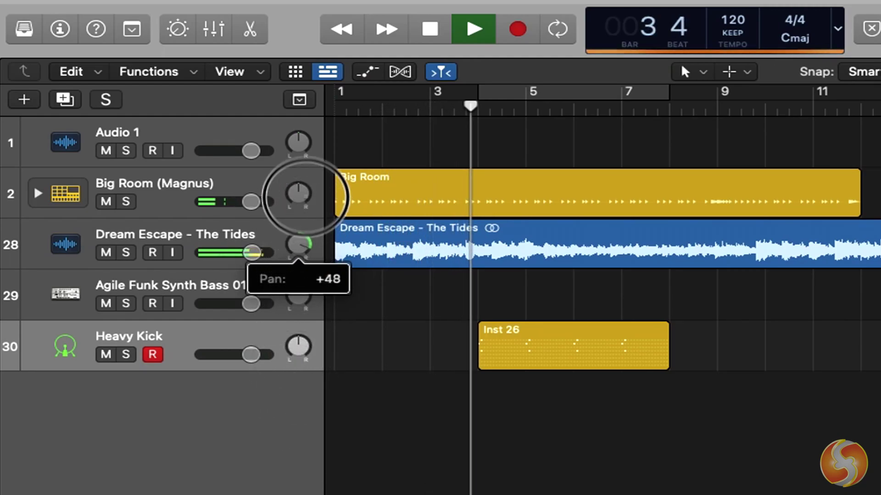
{"action": "key", "text": "space"}
{"action": "left_click", "coordinate": [276, 231]}
{"action": "right_click", "coordinate": [273, 234]}
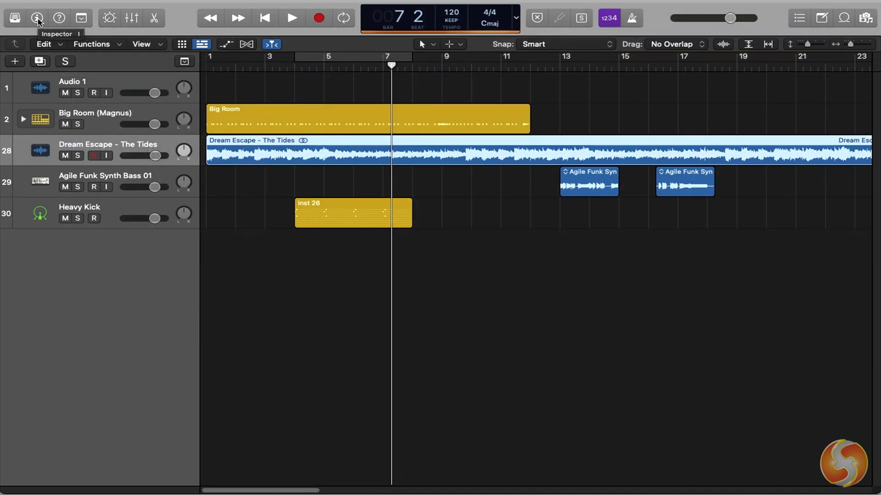
- Inspect the channel strips of Big Room, Dream Escape, Agile Funk, Heavy Kick and Audio 1 in turn
{"action": "left_click", "coordinate": [37, 18]}
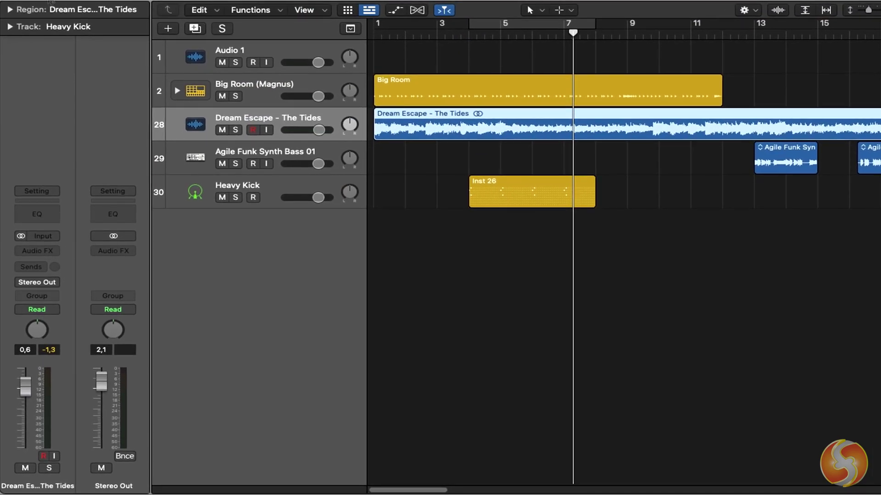
{"action": "left_click", "coordinate": [328, 86]}
{"action": "left_click", "coordinate": [299, 118]}
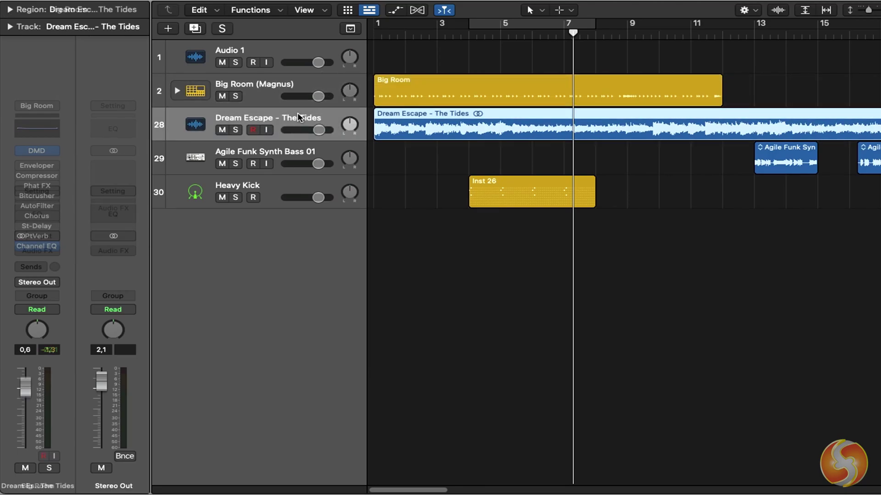
{"action": "left_click", "coordinate": [289, 150]}
{"action": "left_click", "coordinate": [276, 188]}
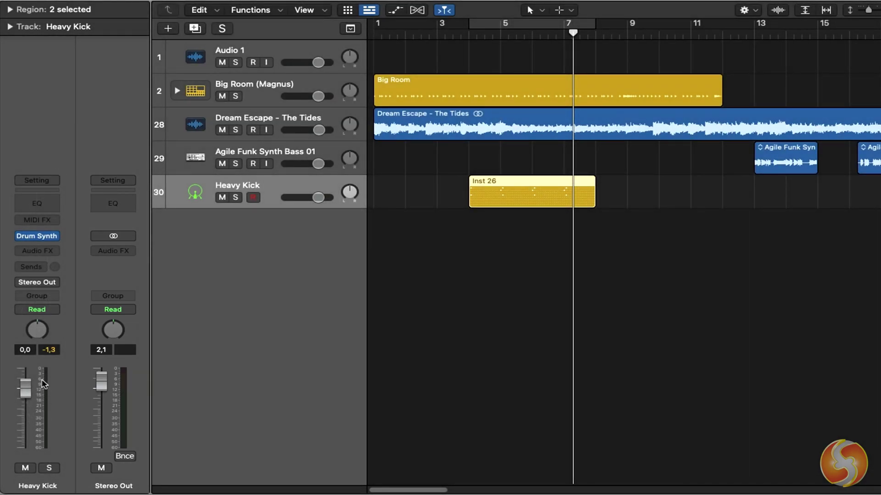
{"action": "left_click", "coordinate": [295, 151]}
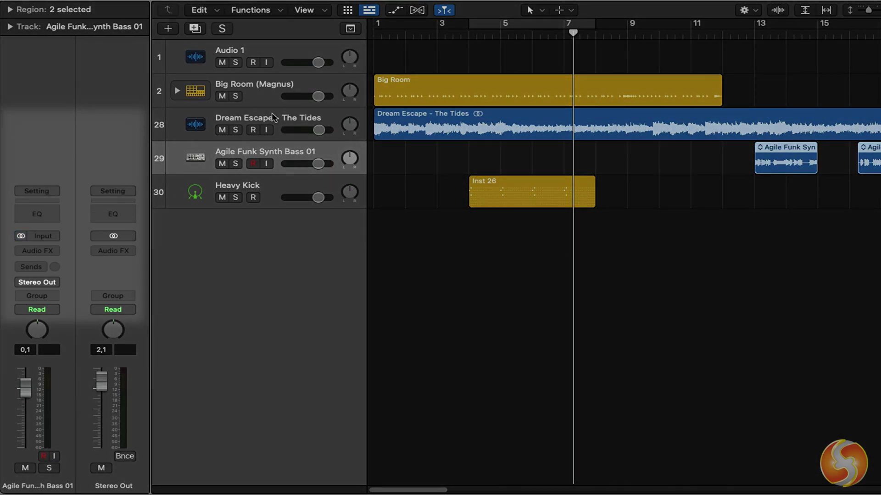
{"action": "left_click", "coordinate": [272, 115]}
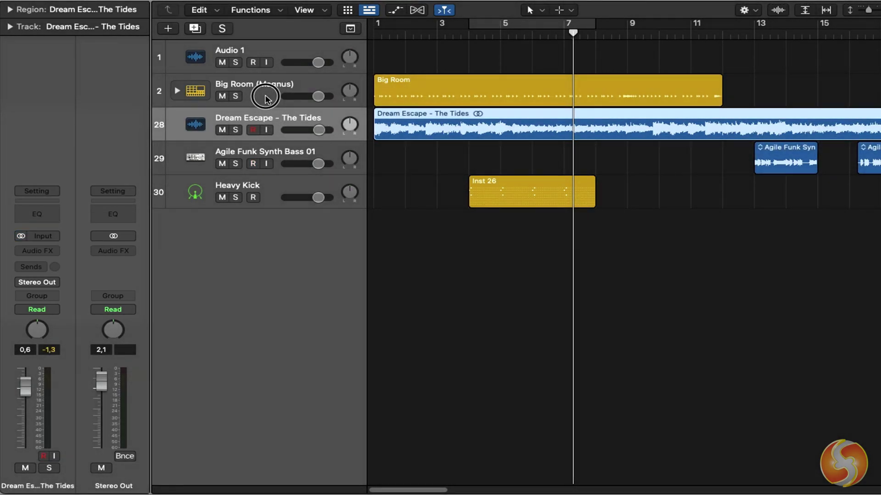
{"action": "left_click", "coordinate": [266, 97]}
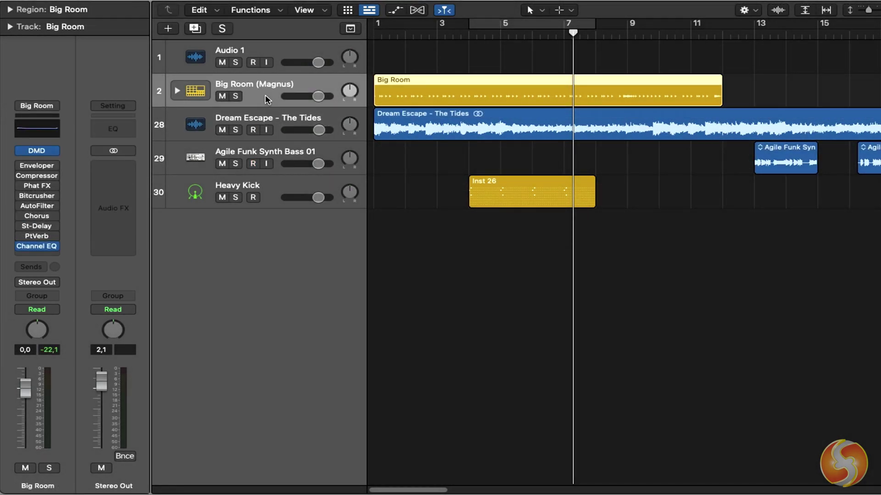
{"action": "left_click", "coordinate": [278, 50]}
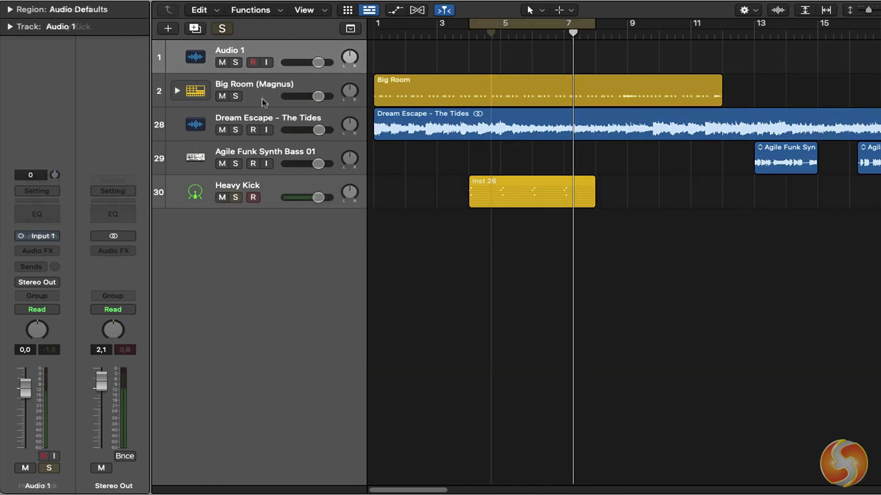
- During looped playback, insert an Arpeggiator on Heavy Kick and raise the Drum Synth kick pitch
{"action": "key", "text": "space"}
{"action": "left_click", "coordinate": [38, 224]}
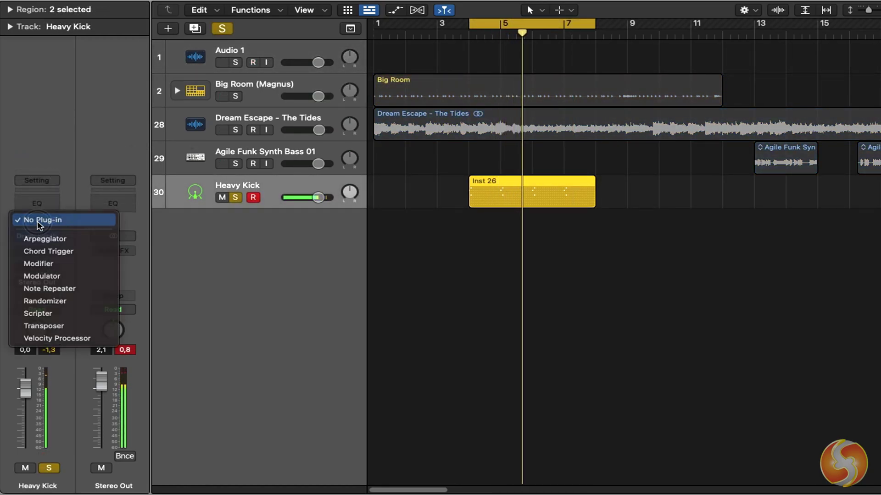
{"action": "key", "text": "Escape"}
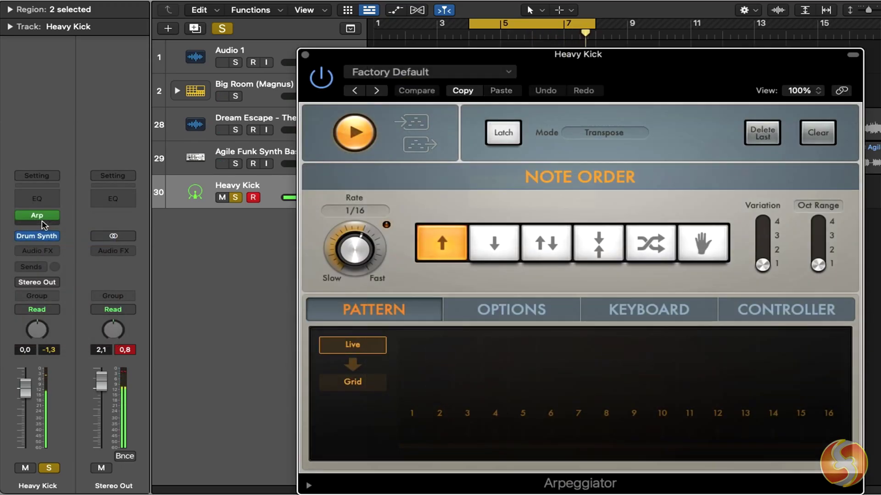
{"action": "left_click", "coordinate": [40, 218]}
{"action": "left_click", "coordinate": [38, 236]}
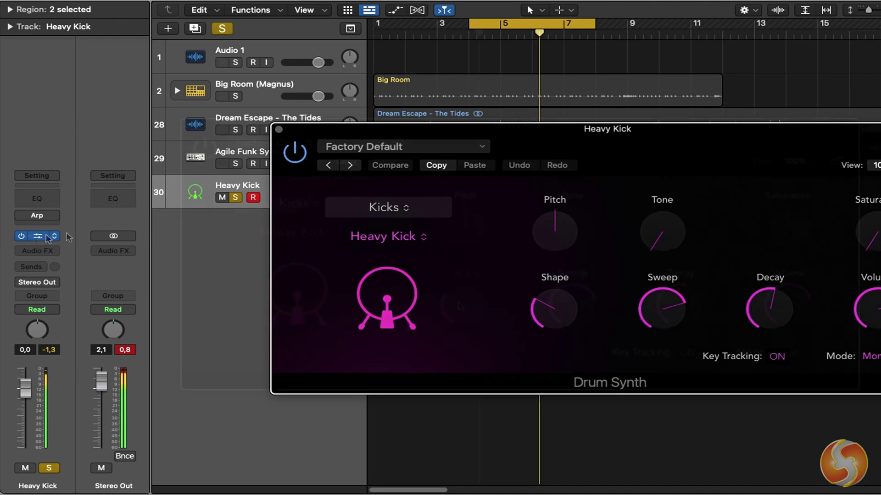
{"action": "left_click_drag", "start_coordinate": [460, 215], "coordinate": [470, 139]}
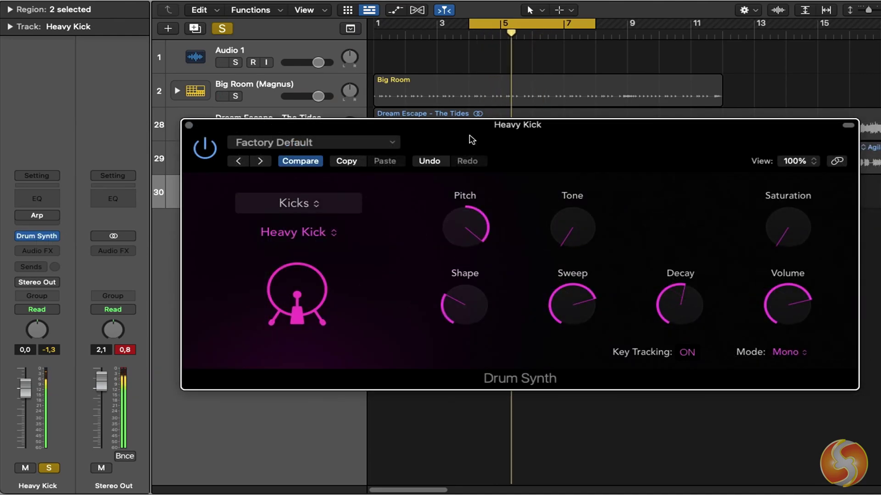
- Close Drum Synth and add a mono Echo audio effect to Heavy Kick
{"action": "left_click", "coordinate": [38, 236]}
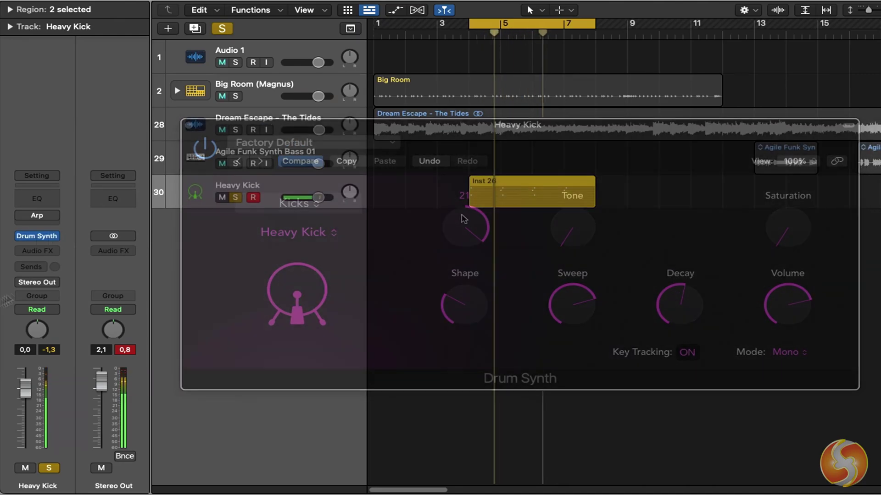
{"action": "left_click", "coordinate": [21, 236]}
{"action": "mouse_move", "coordinate": [32, 294]}
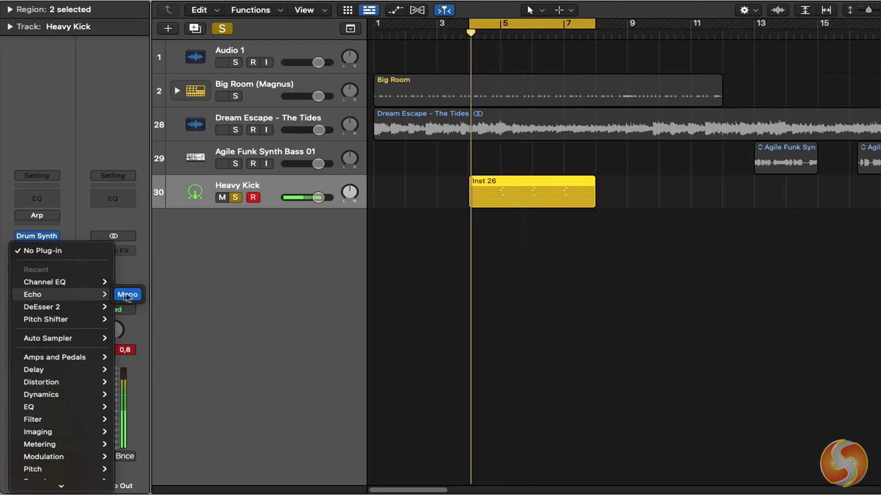
{"action": "left_click", "coordinate": [122, 294]}
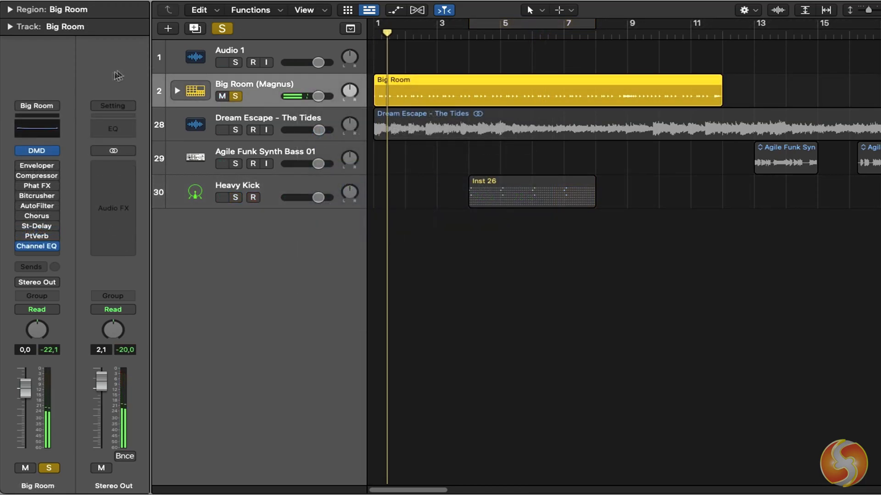
- Add a stereo Distortion to Dream Escape with 6.5 dB drive and 270 Hz tone, bypassing it to compare
{"action": "left_click", "coordinate": [47, 157]}
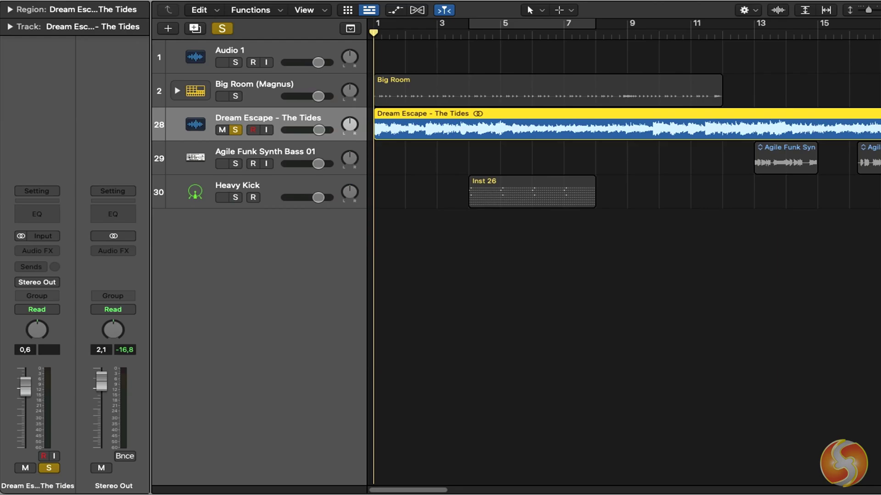
{"action": "key", "text": "space"}
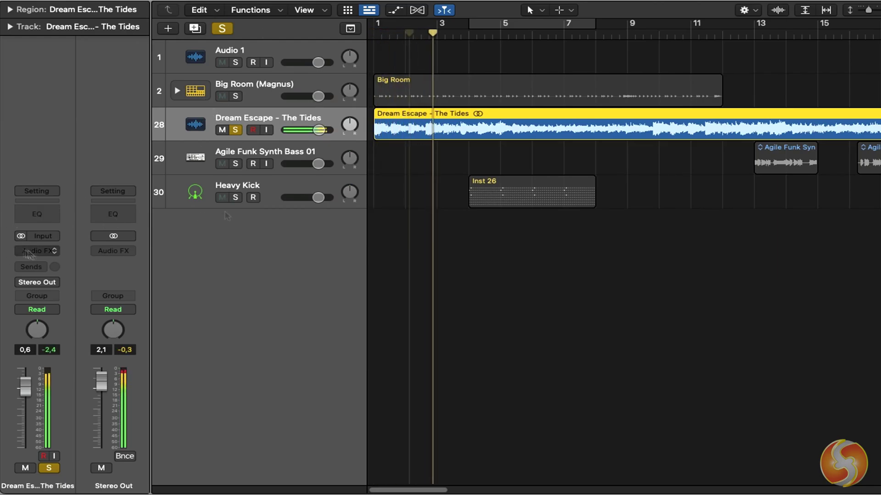
{"action": "left_click", "coordinate": [40, 254]}
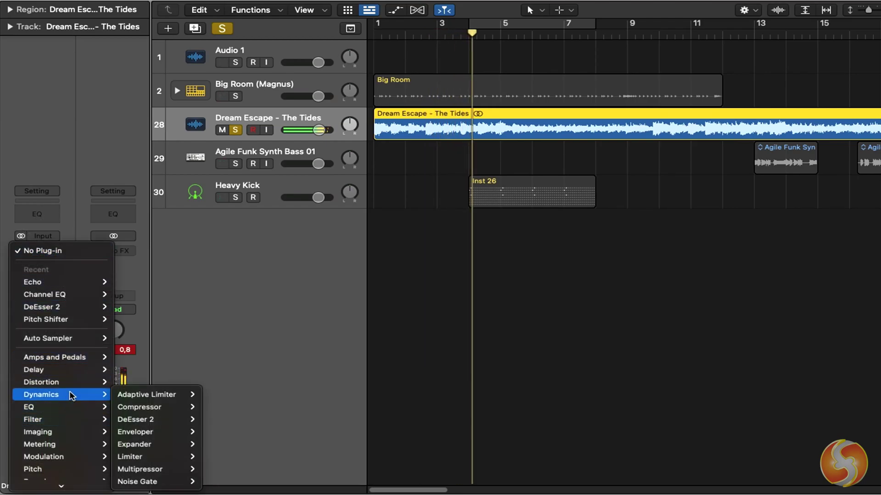
{"action": "mouse_move", "coordinate": [42, 382]}
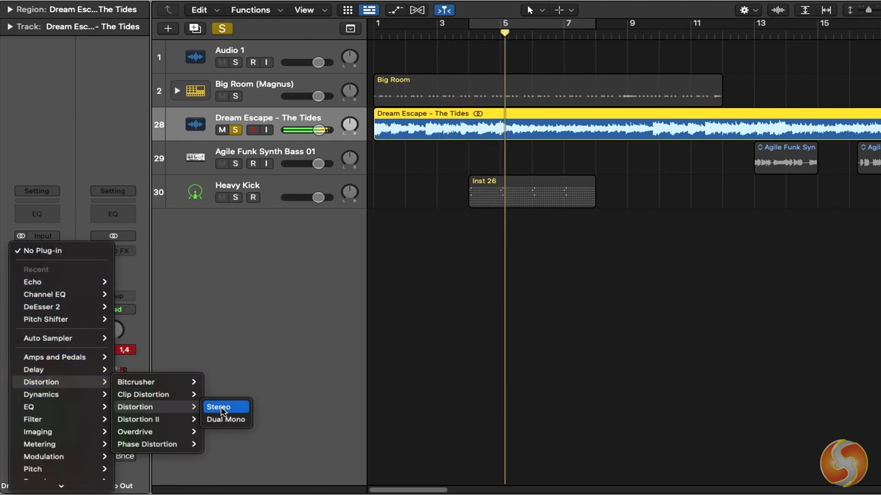
{"action": "left_click", "coordinate": [219, 407]}
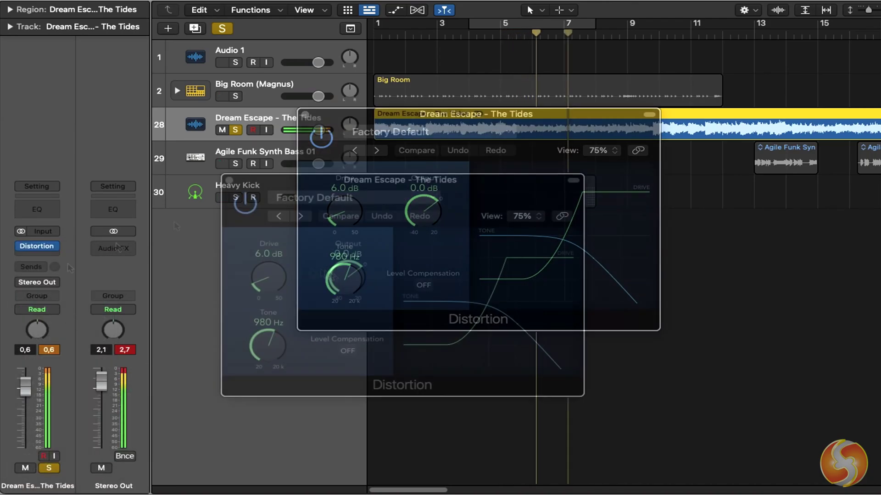
{"action": "mouse_move", "coordinate": [263, 262]}
{"action": "left_mouse_down"}
{"action": "mouse_move", "coordinate": [262, 241]}
{"action": "mouse_move", "coordinate": [262, 275]}
{"action": "left_mouse_up"}
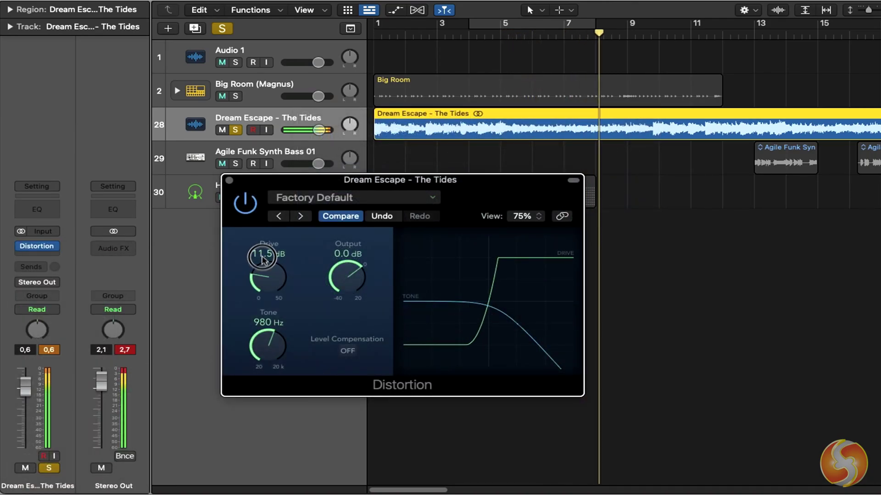
{"action": "left_click_drag", "start_coordinate": [267, 344], "coordinate": [271, 370]}
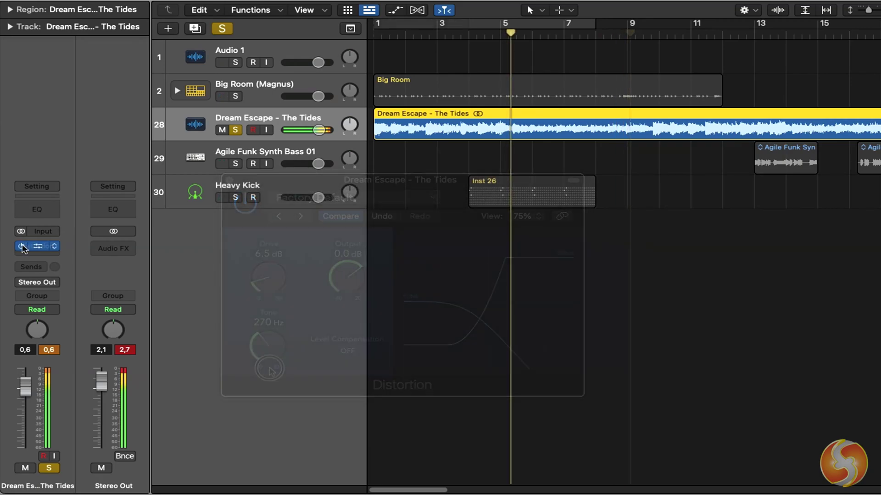
{"action": "left_click", "coordinate": [22, 246]}
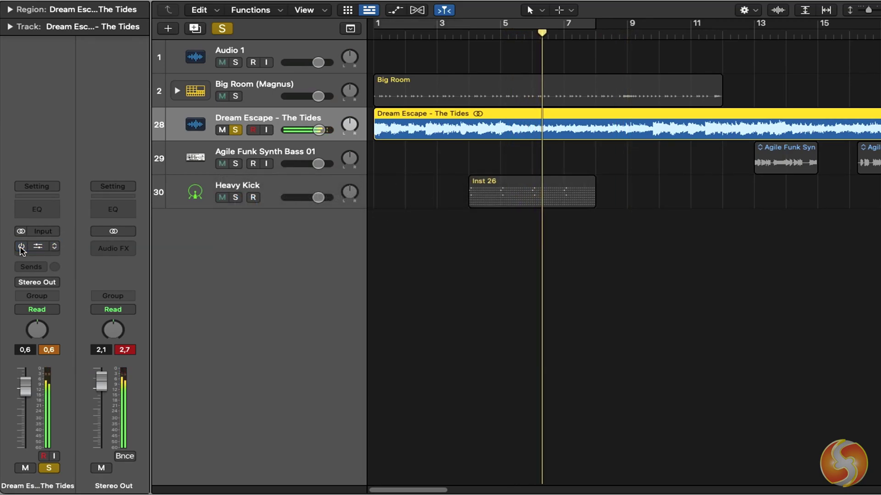
{"action": "left_click", "coordinate": [21, 246]}
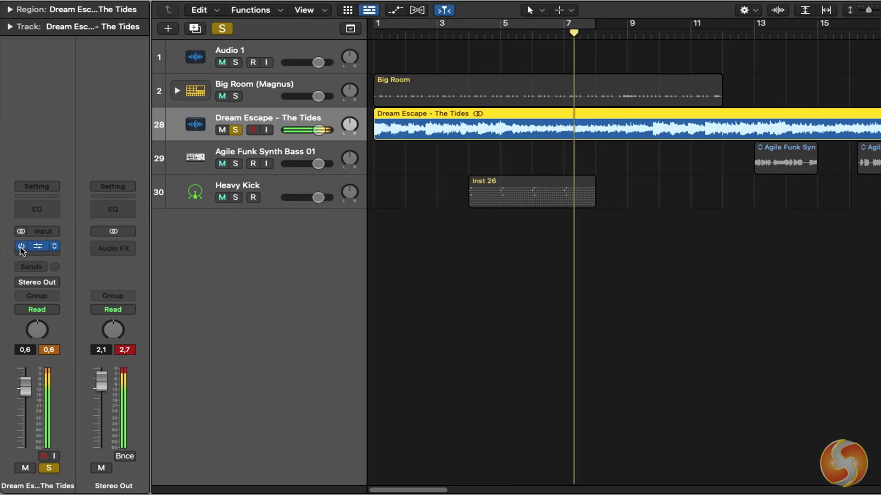
- Stop playback and insert a stereo AutoFilter after the Distortion
{"action": "key", "text": "space"}
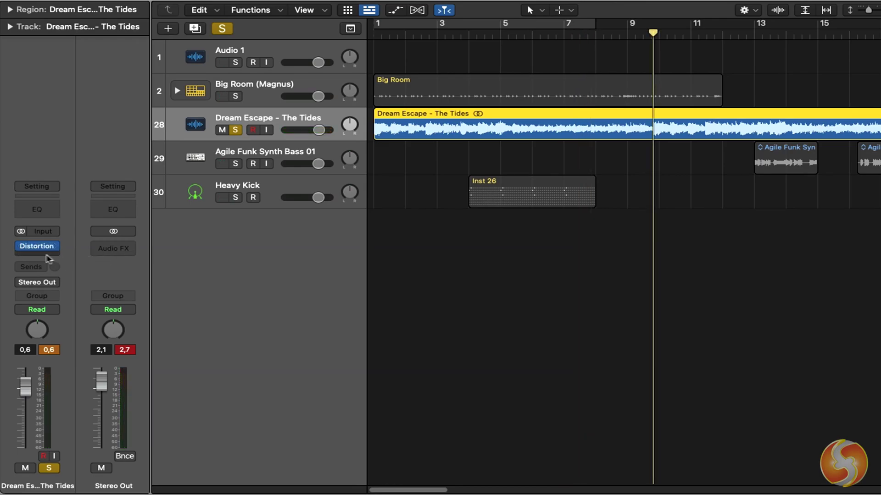
{"action": "left_click", "coordinate": [41, 258]}
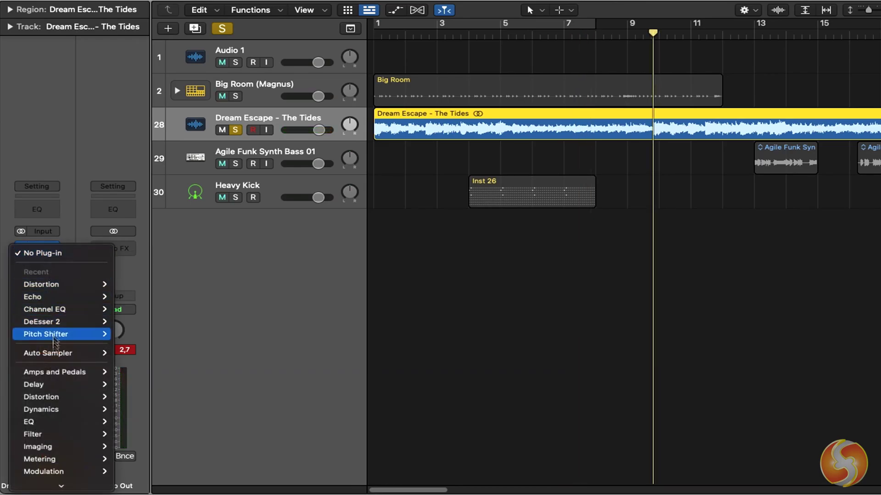
{"action": "left_click", "coordinate": [253, 365]}
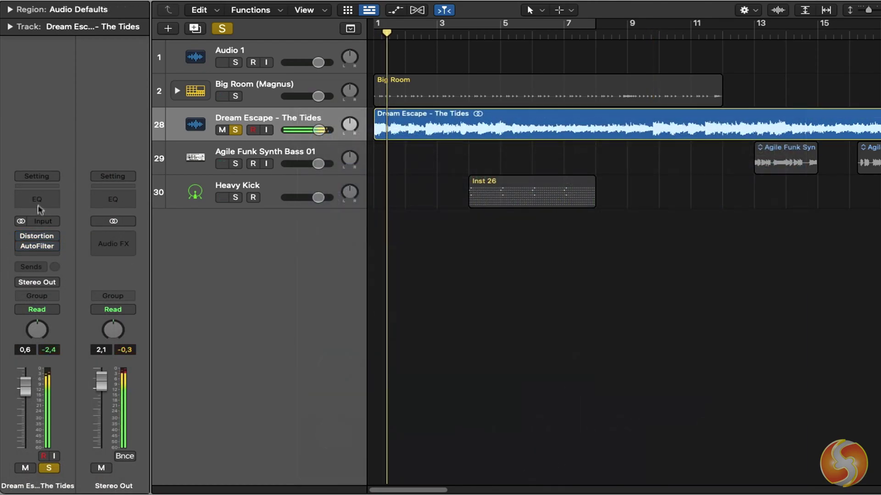
- Add a Channel EQ boosting +12.3 dB around 1 kHz and cutting -12.1 dB near 100 Hz
{"action": "left_click", "coordinate": [35, 221]}
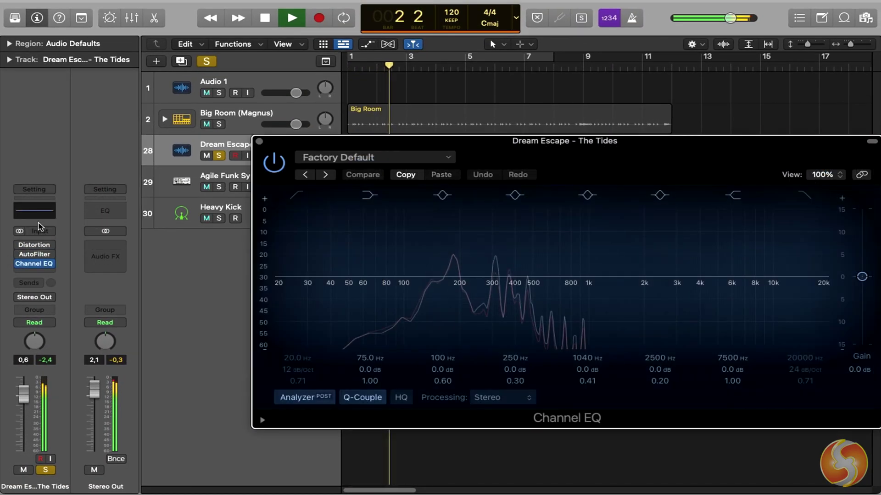
{"action": "left_click_drag", "start_coordinate": [593, 282], "coordinate": [594, 208]}
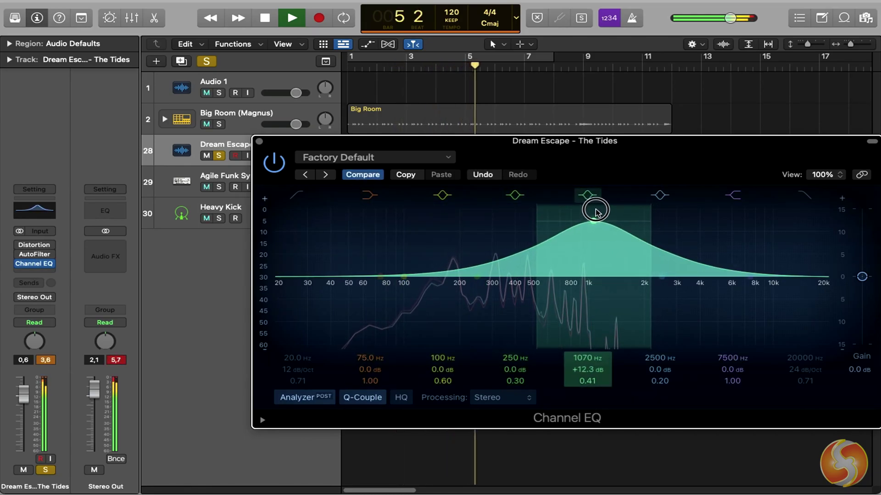
{"action": "mouse_move", "coordinate": [443, 277]}
{"action": "left_mouse_down"}
{"action": "mouse_move", "coordinate": [402, 333]}
{"action": "mouse_move", "coordinate": [402, 349]}
{"action": "left_mouse_up"}
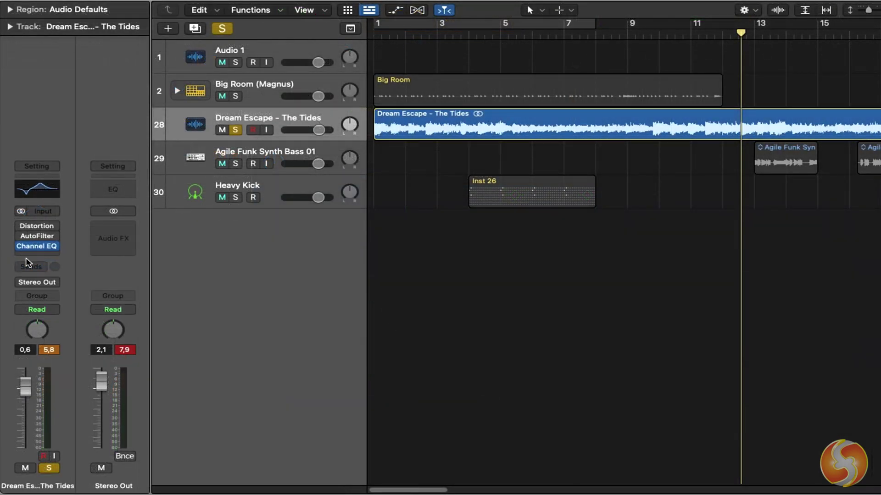
- Route a send from the Dream Escape - The Tides channel to Bus 29
{"action": "left_click", "coordinate": [41, 268]}
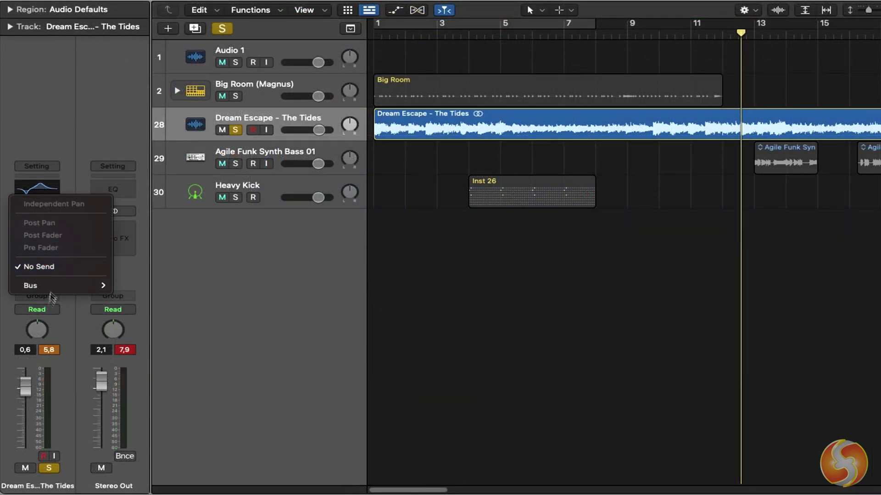
{"action": "mouse_move", "coordinate": [59, 286]}
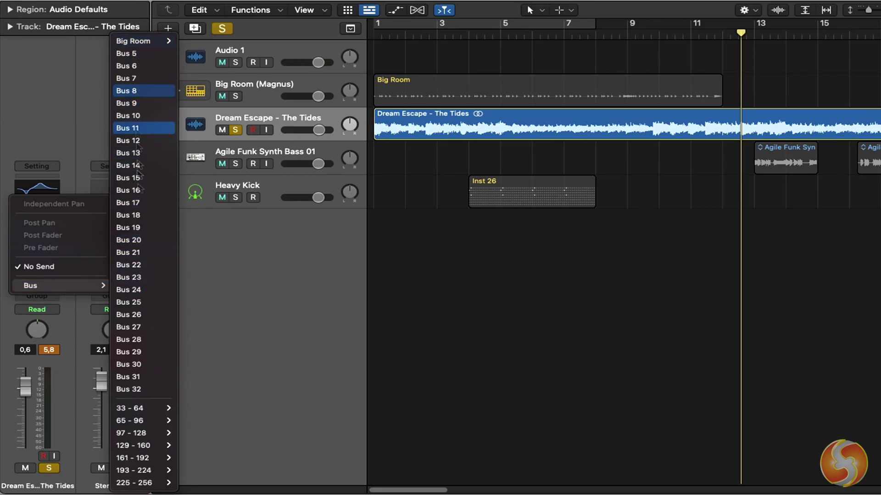
{"action": "left_click", "coordinate": [172, 352]}
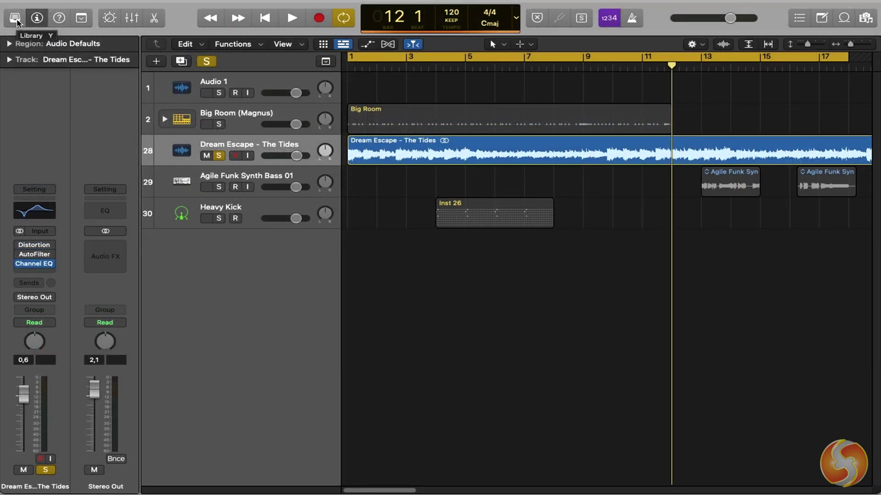
- Load the Phased Strings patch from the Library and play it from the start
{"action": "left_click", "coordinate": [16, 19]}
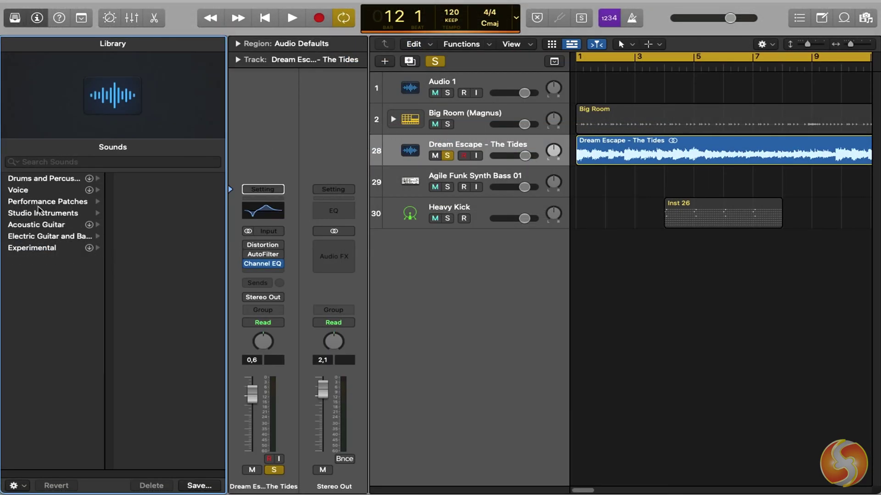
{"action": "left_click", "coordinate": [43, 214]}
{"action": "left_click", "coordinate": [156, 227]}
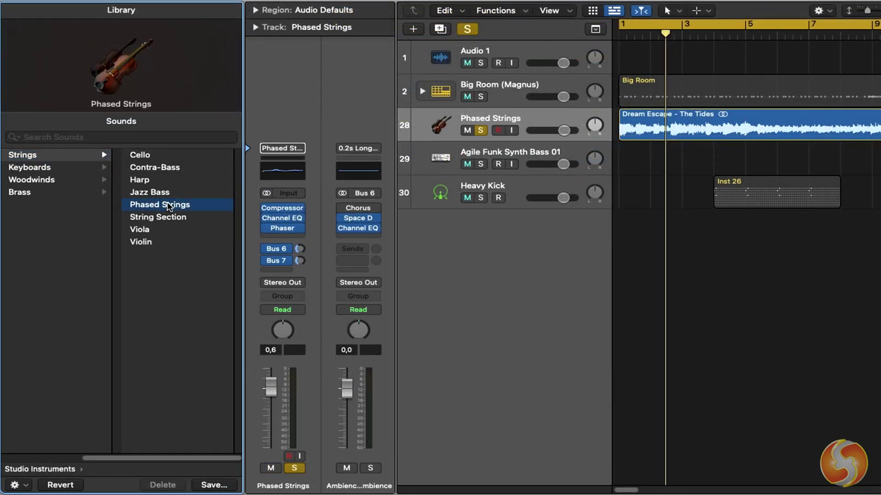
{"action": "key", "text": "Return"}
{"action": "key", "text": "space"}
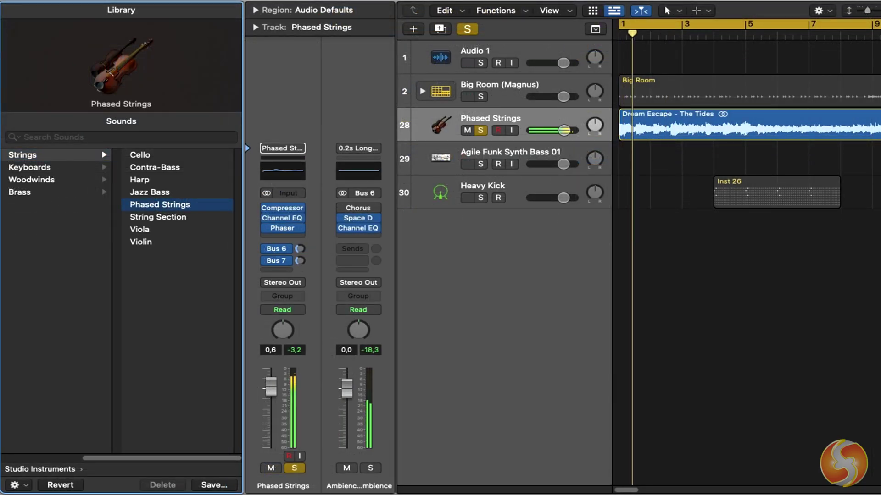
- Try the String Section patch, return to Phased Strings, then undo back to the original Dream Escape audio
{"action": "key", "text": "Down"}
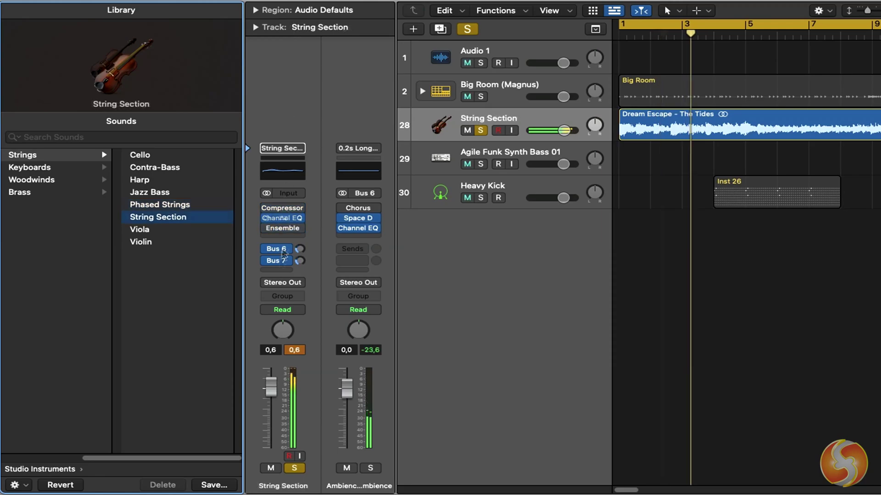
{"action": "key", "text": "Up"}
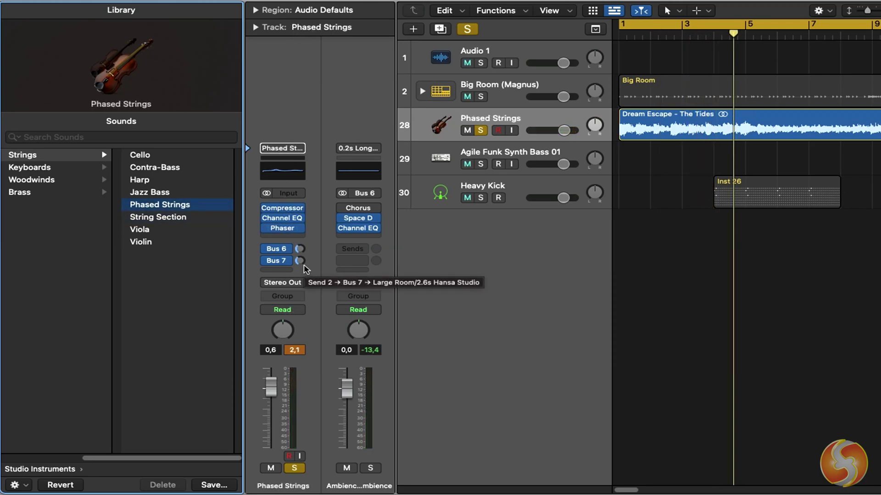
{"action": "key", "text": "ctrl+z"}
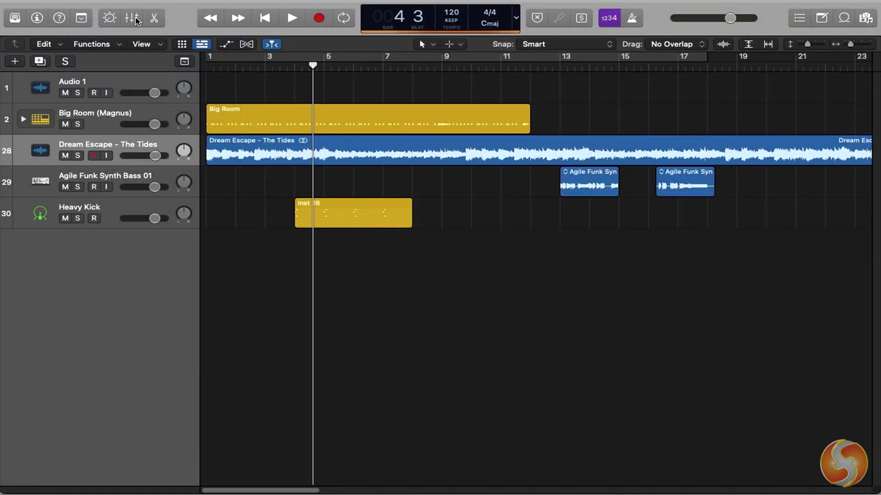
- In the Mixer during playback, pull the Stereo Out fader down then settle it near -4.7 dB and stop
{"action": "left_click", "coordinate": [133, 19]}
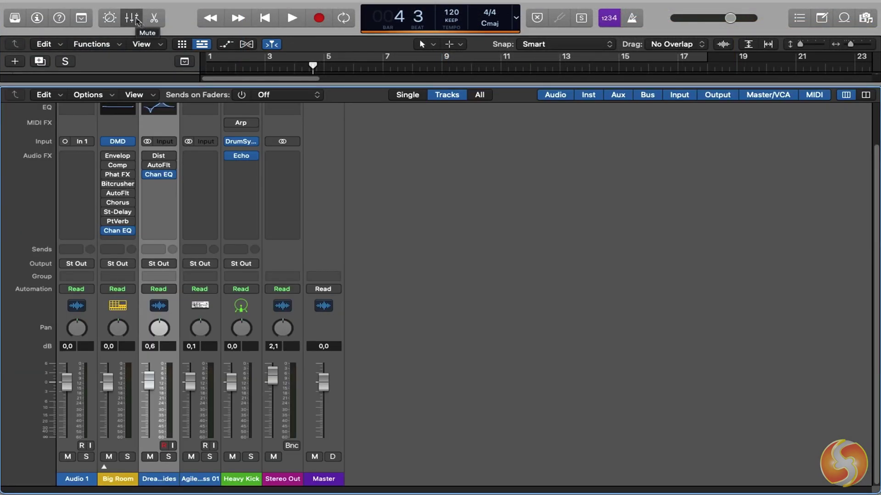
{"action": "key", "text": "space"}
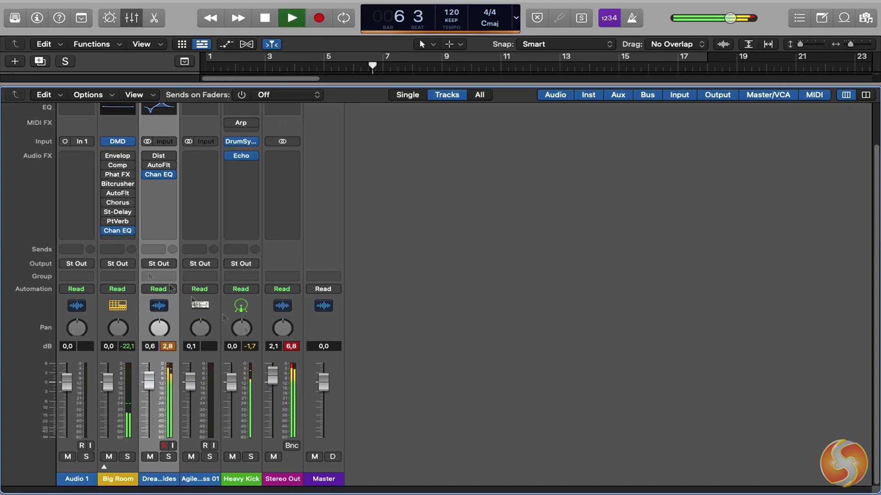
{"action": "left_click_drag", "start_coordinate": [272, 375], "coordinate": [271, 451]}
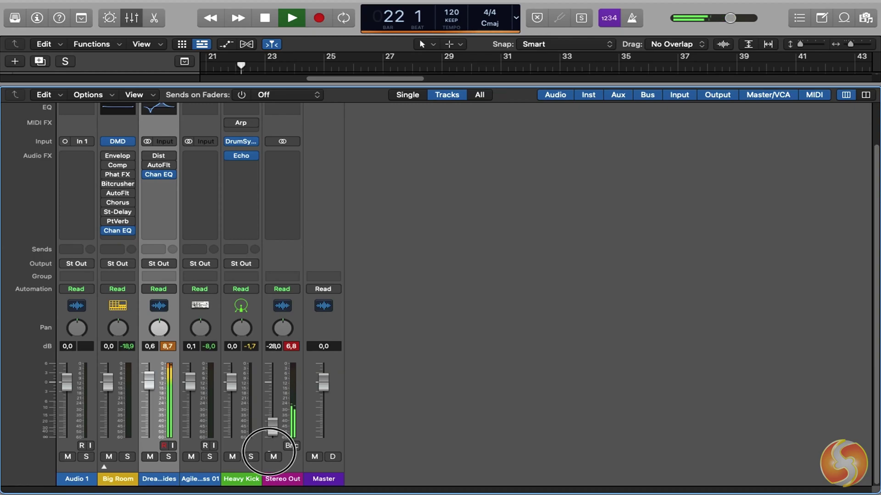
{"action": "left_click_drag", "start_coordinate": [271, 450], "coordinate": [272, 399]}
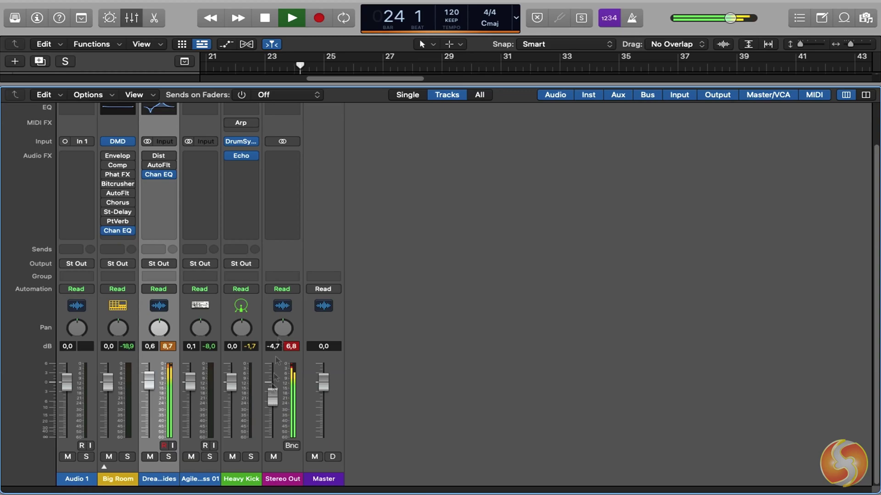
{"action": "left_click", "coordinate": [265, 18]}
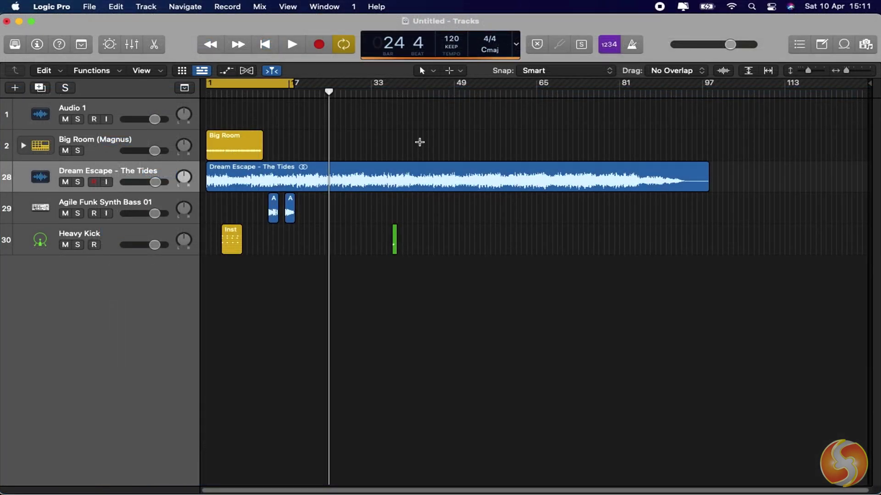
- Save the project as MyProject and reopen it from the Recent projects list
{"action": "key", "text": "super+s"}
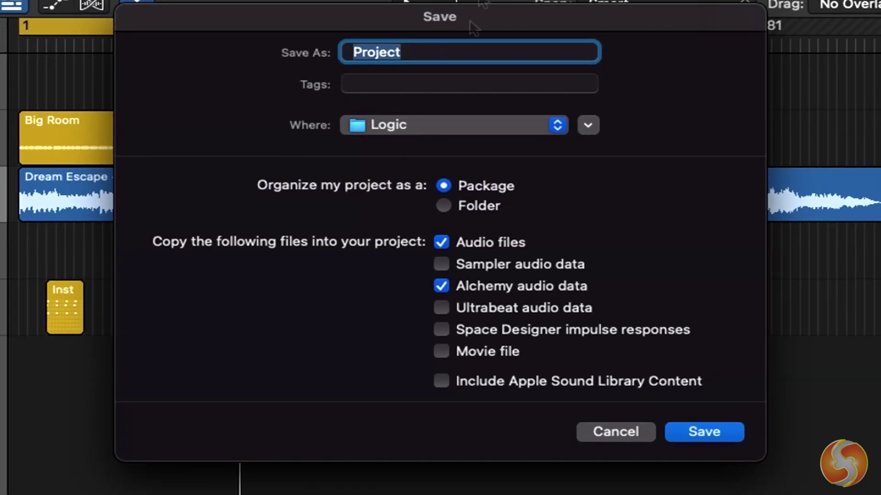
{"action": "type", "text": "My"}
{"action": "key", "text": "Tab"}
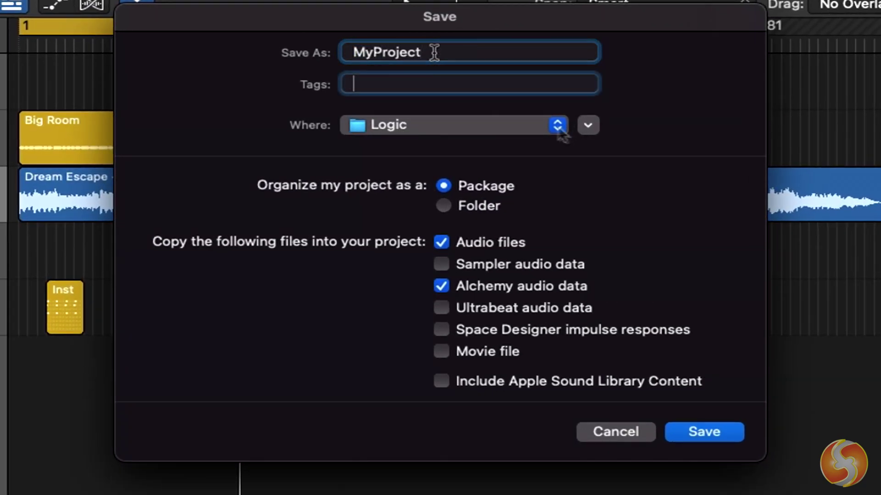
{"action": "left_click", "coordinate": [557, 126]}
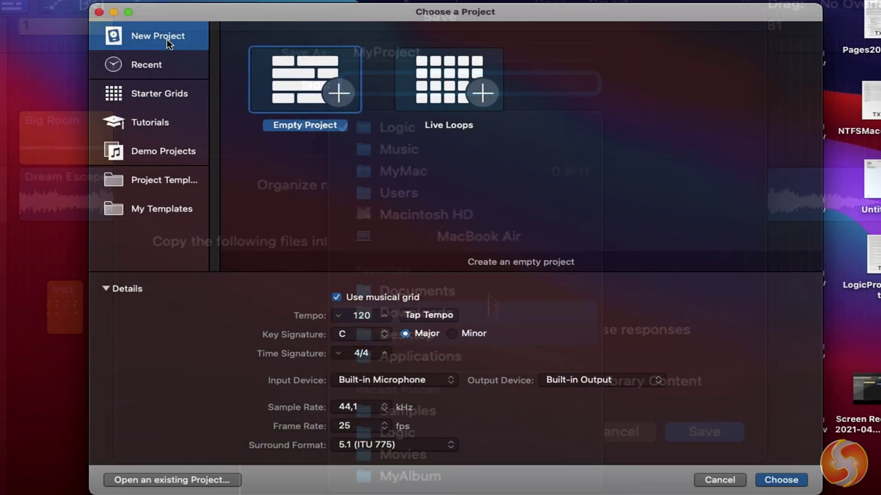
{"action": "left_click", "coordinate": [91, 103]}
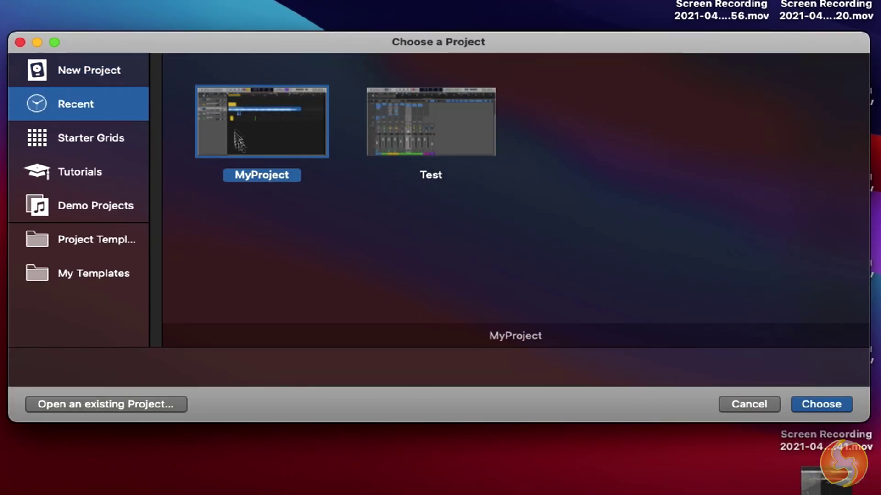
{"action": "key", "text": "Return"}
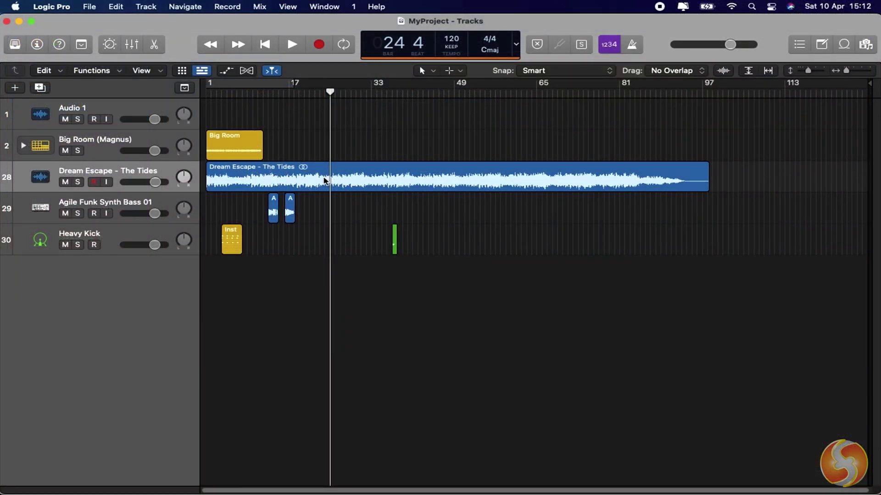
- Mute the Big Room track and set a cycle range over bars 1 to 17
{"action": "left_click", "coordinate": [66, 151]}
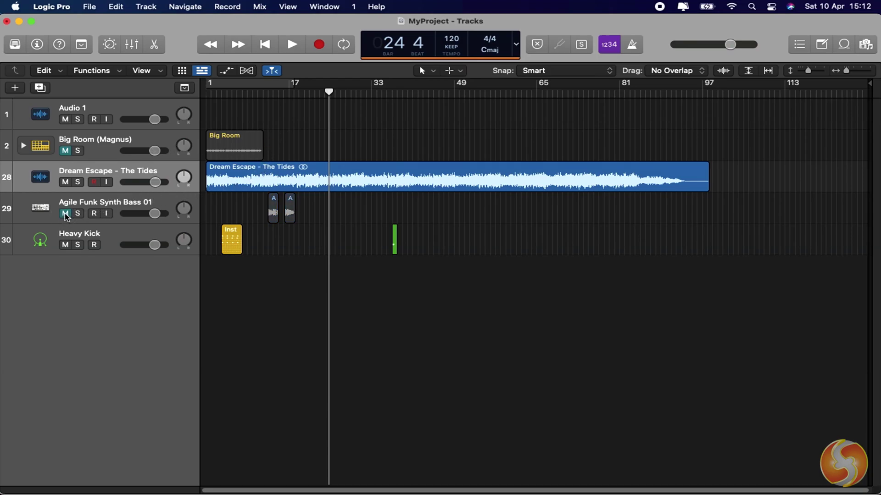
{"action": "left_click_drag", "start_coordinate": [296, 82], "coordinate": [207, 83]}
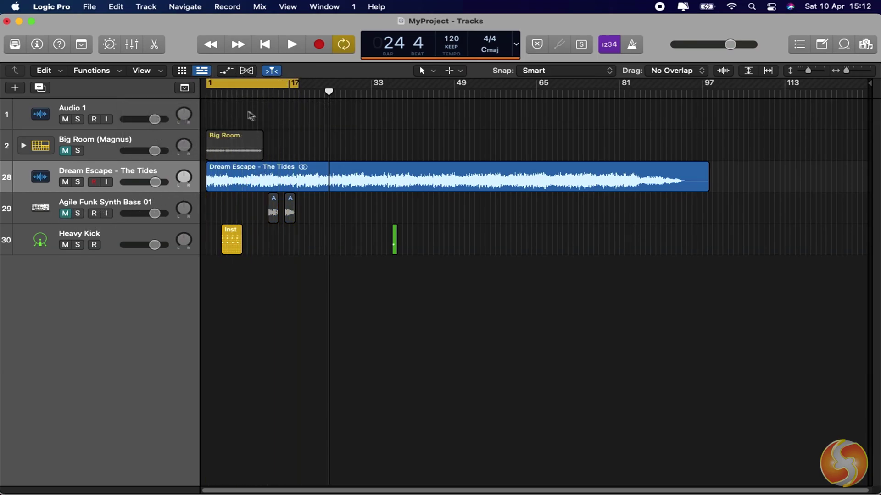
- In the Bounce dialog, review the range options and keep Export Cycle Range Only
{"action": "key", "text": "super+e"}
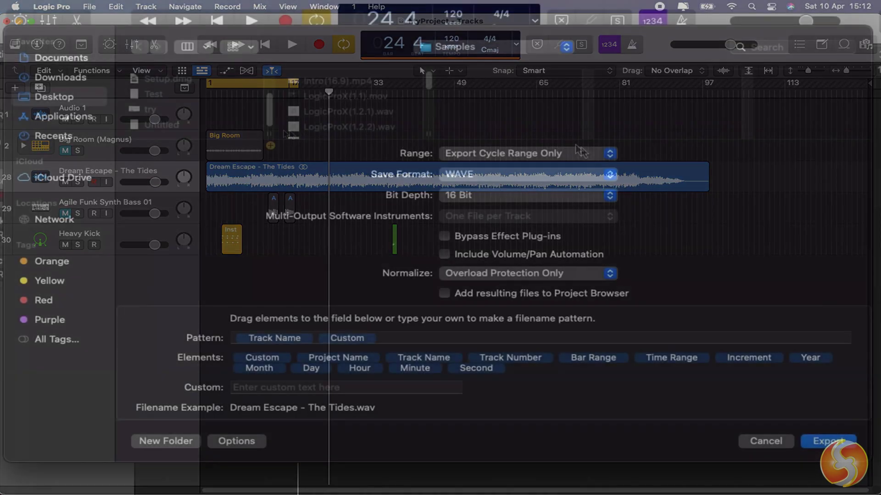
{"action": "left_click", "coordinate": [609, 153]}
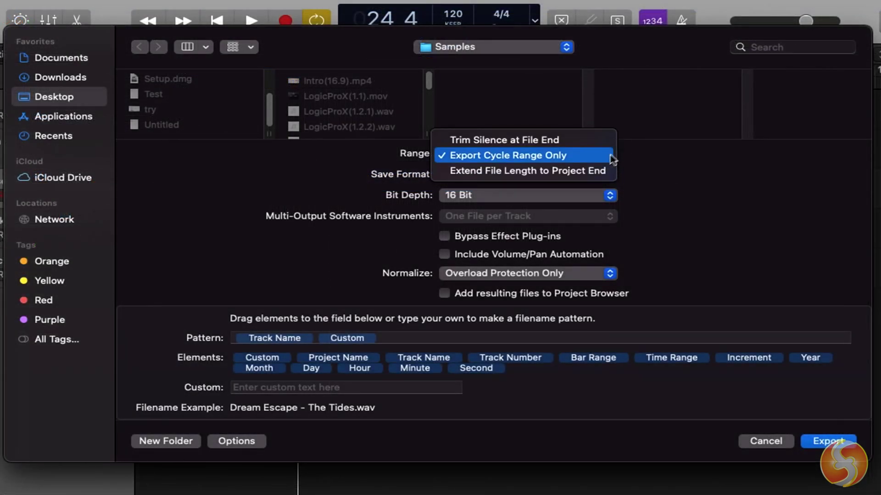
{"action": "left_click", "coordinate": [583, 173]}
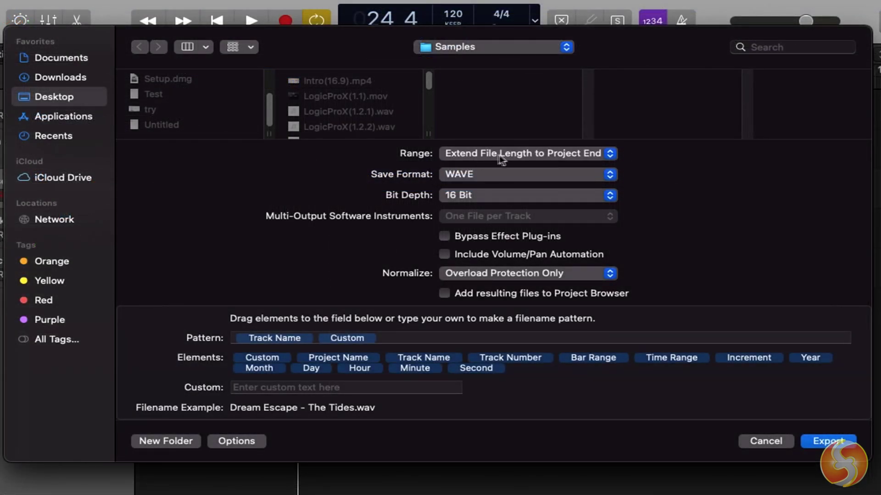
{"action": "left_click", "coordinate": [611, 154]}
{"action": "left_click", "coordinate": [578, 143]}
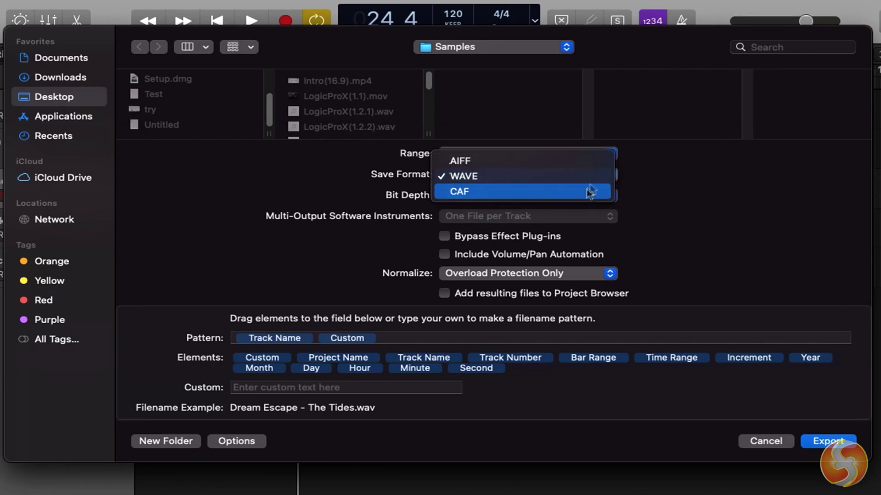
- Confirm WAVE as the save format and 16 Bit as the bit depth
{"action": "left_click", "coordinate": [582, 175]}
{"action": "left_click", "coordinate": [610, 196]}
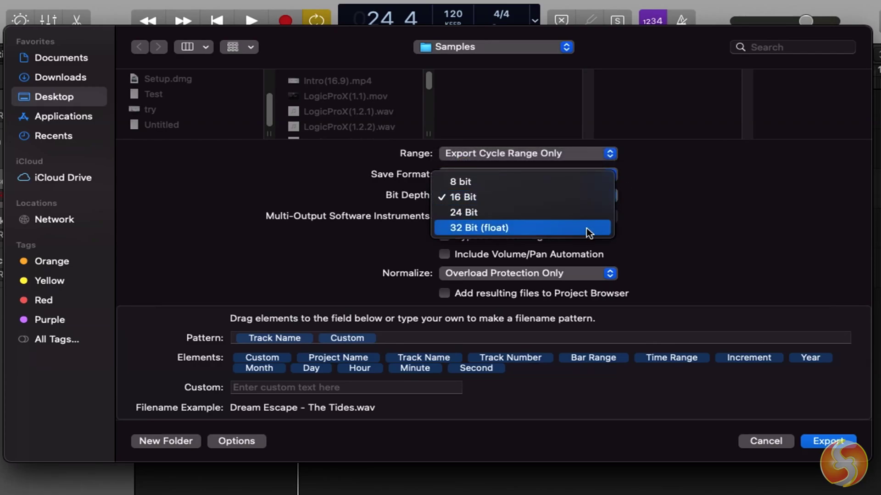
{"action": "left_click", "coordinate": [576, 197]}
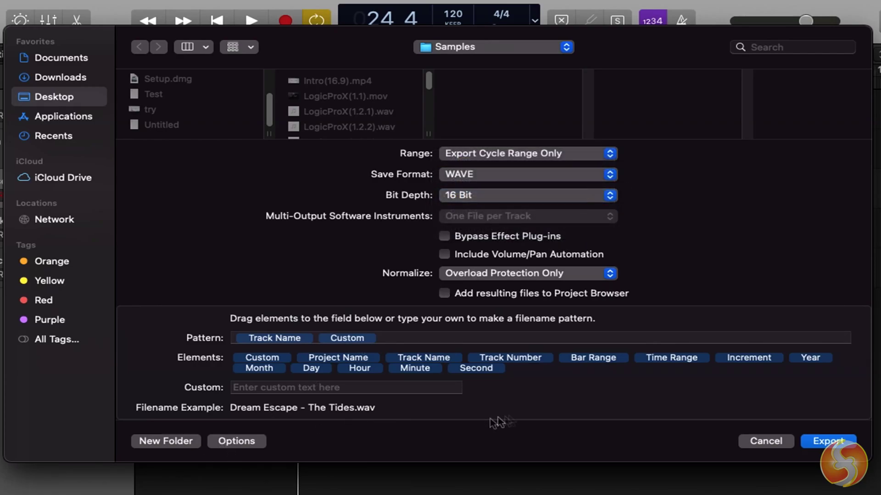